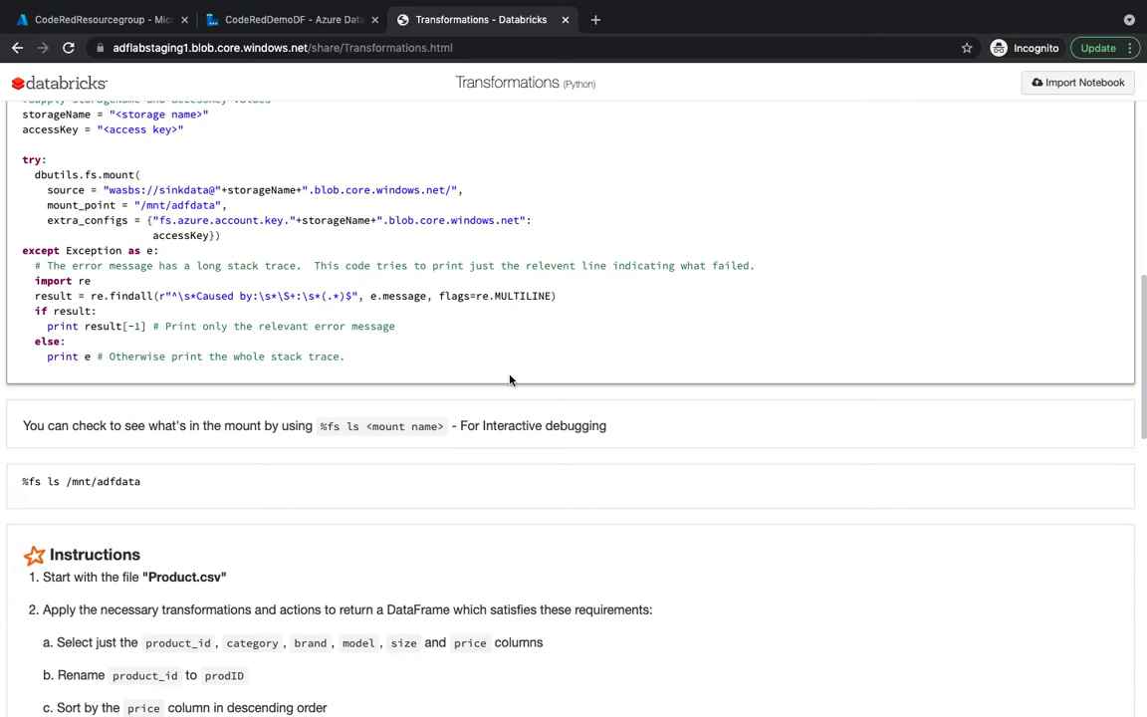
- Read through the Transformations notebook, from the storage mount code to the cell that writes the output to CSV or Parquet
scroll(510, 379, "up", 1)
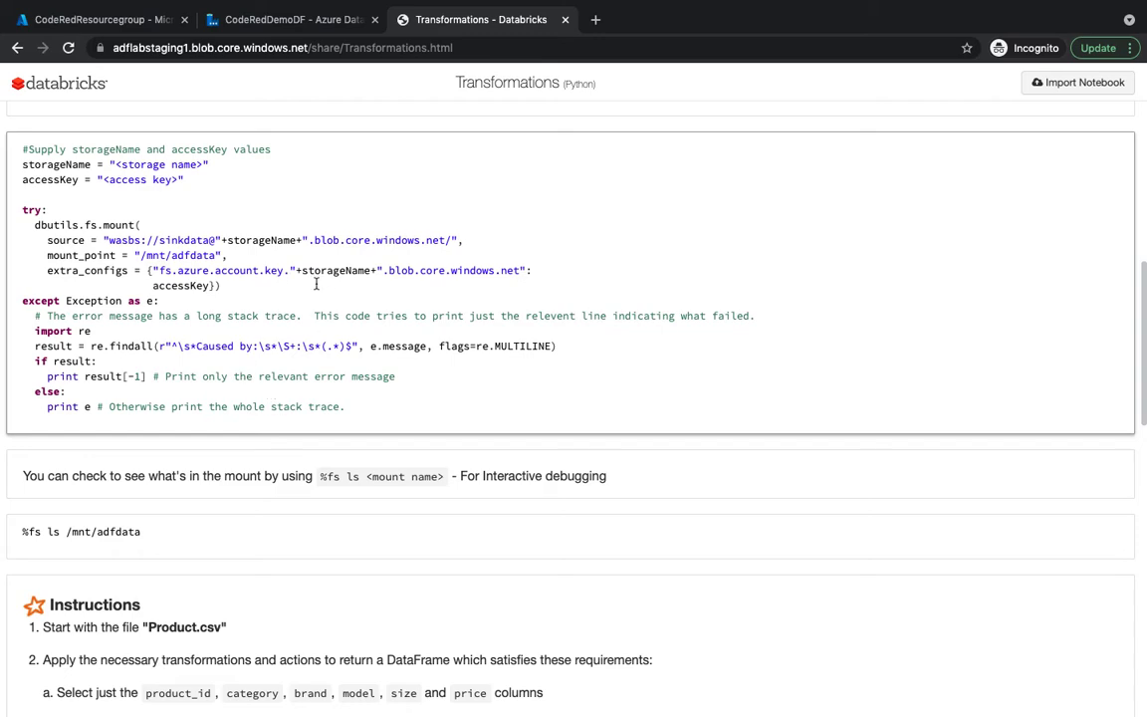
scroll(425, 367, "down", 6)
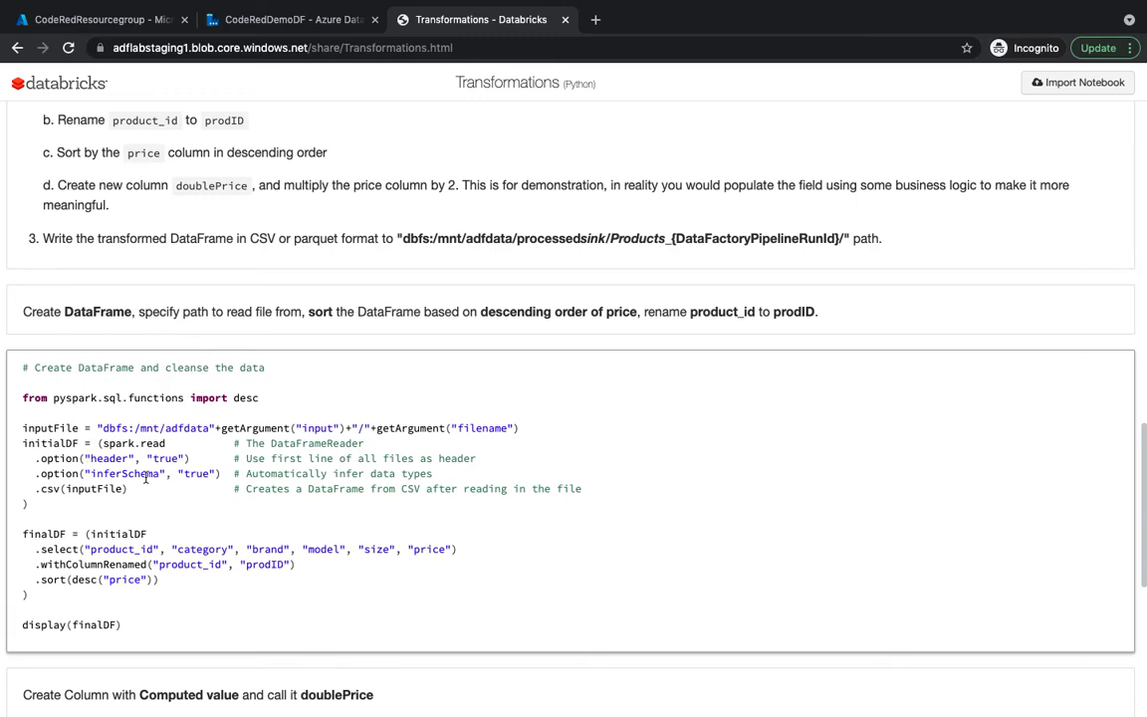
scroll(185, 481, "down", 3)
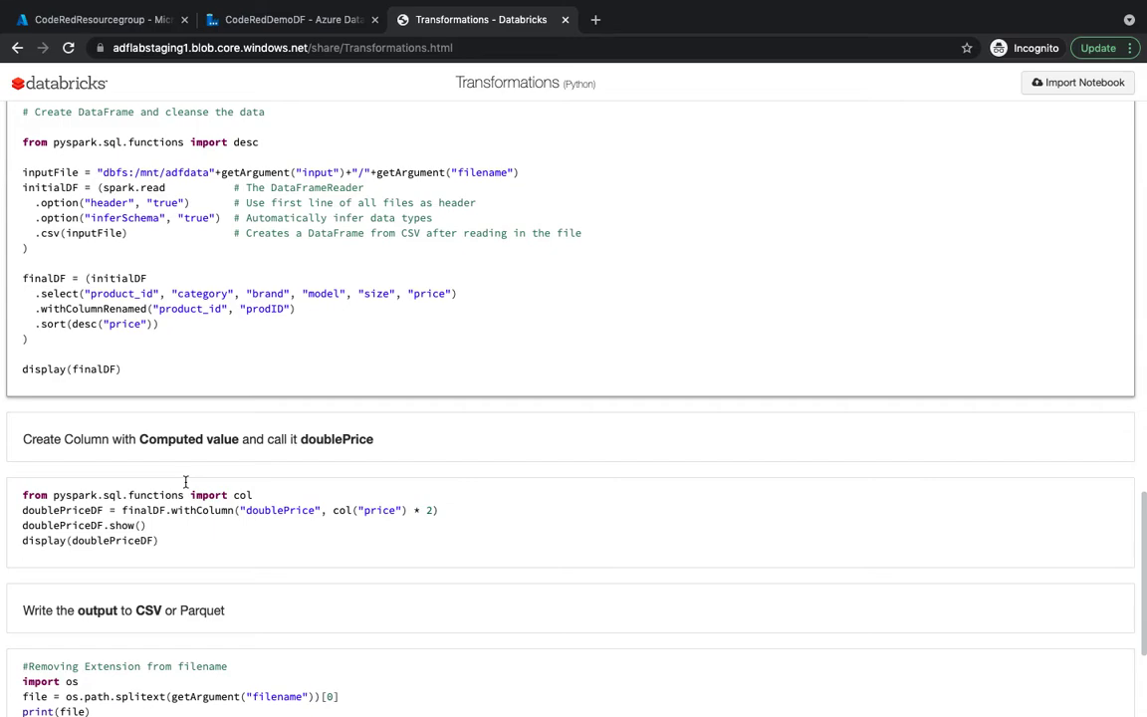
scroll(229, 508, "down", 1)
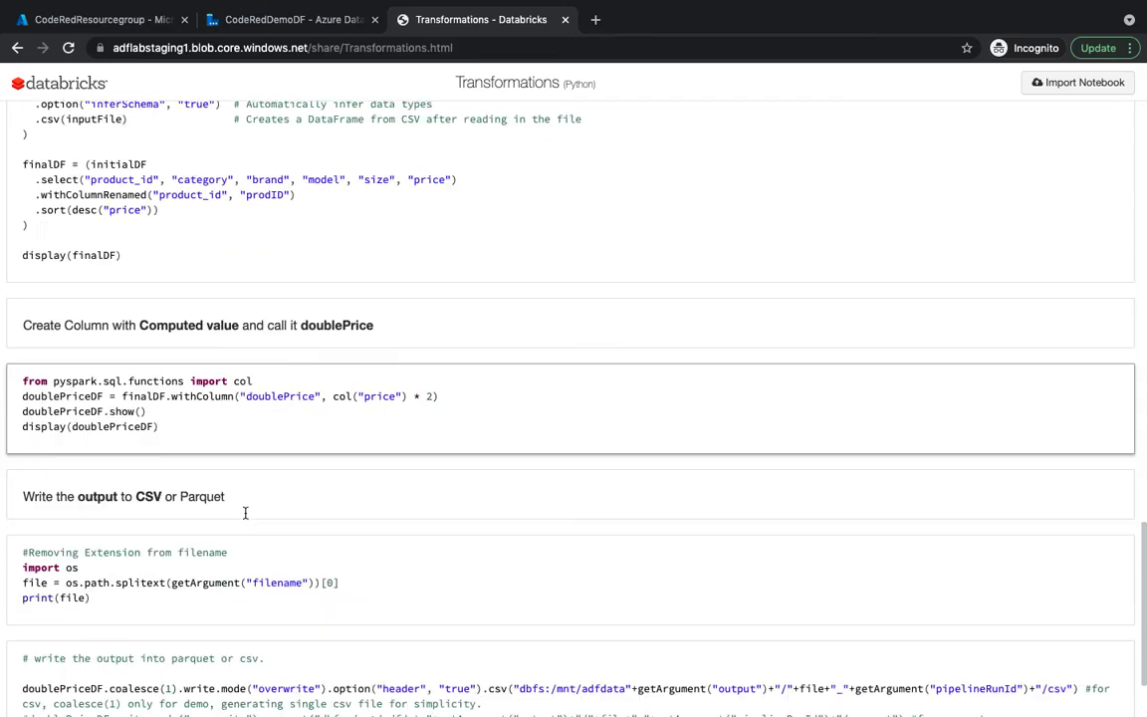
scroll(245, 513, "down", 1)
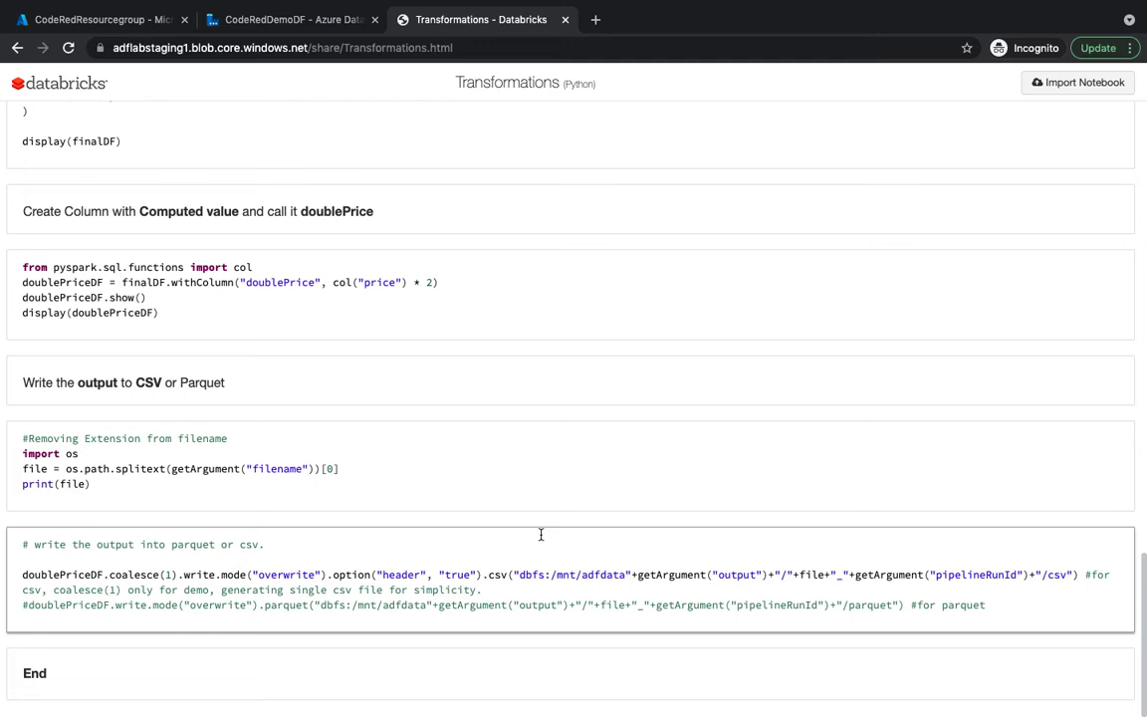
scroll(541, 535, "up", 1)
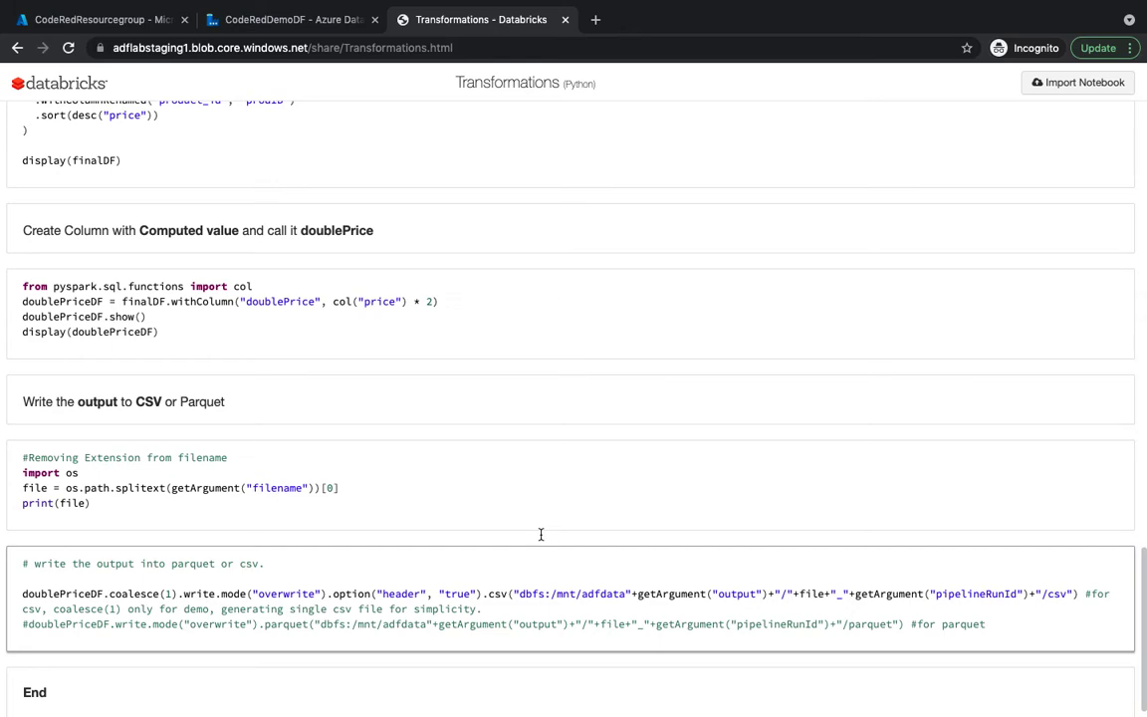
scroll(541, 535, "up", 12)
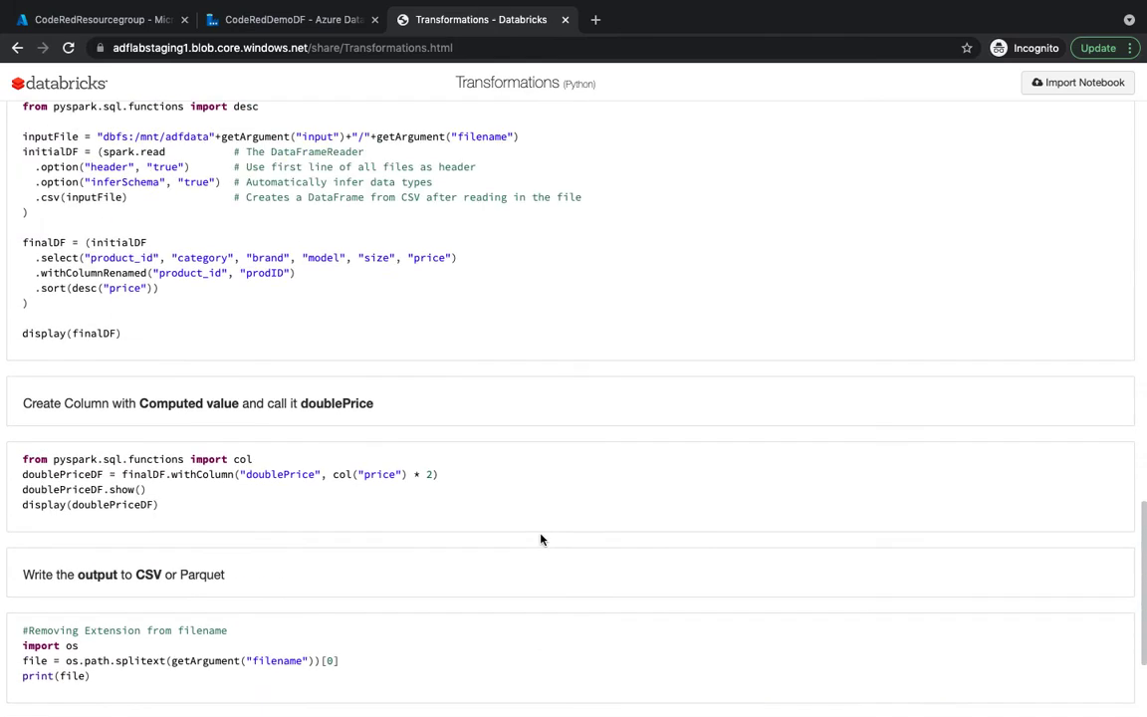
scroll(541, 535, "up", 8)
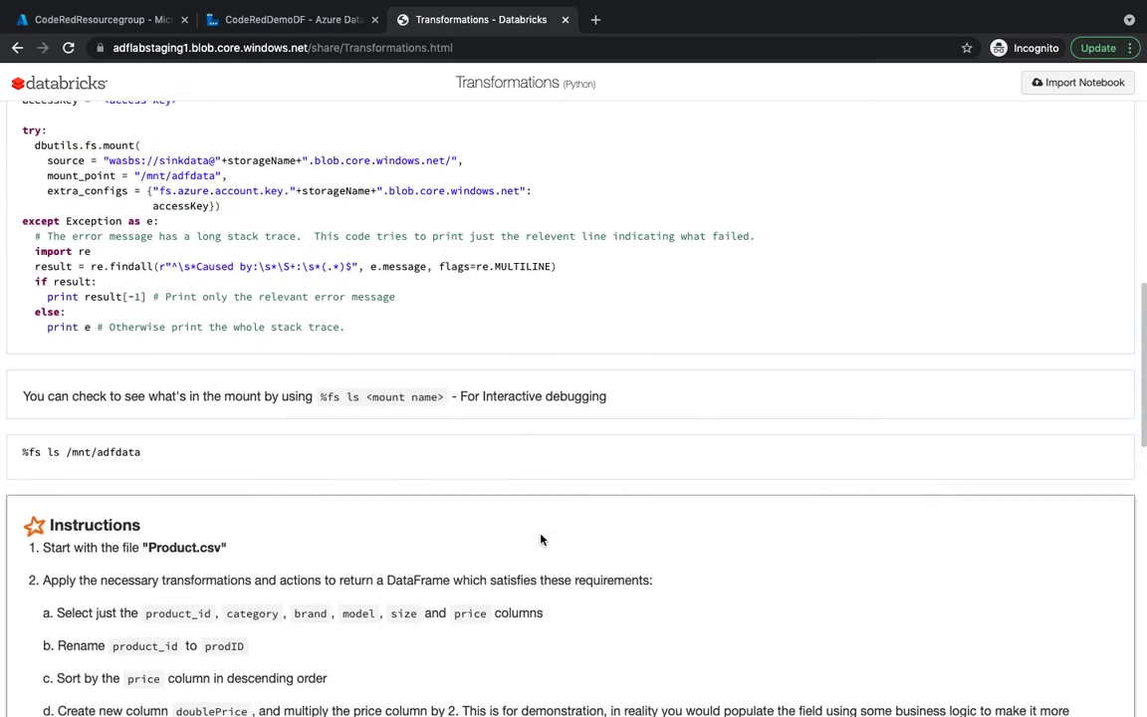
scroll(541, 539, "up", 2)
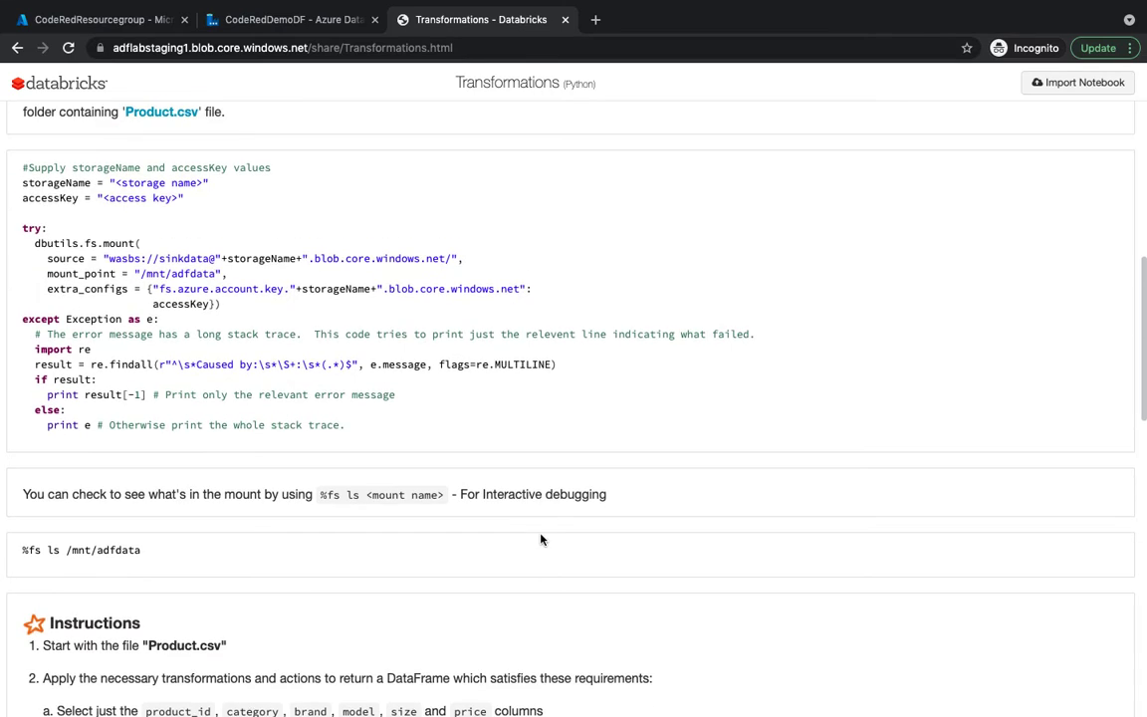
scroll(540, 539, "down", 1)
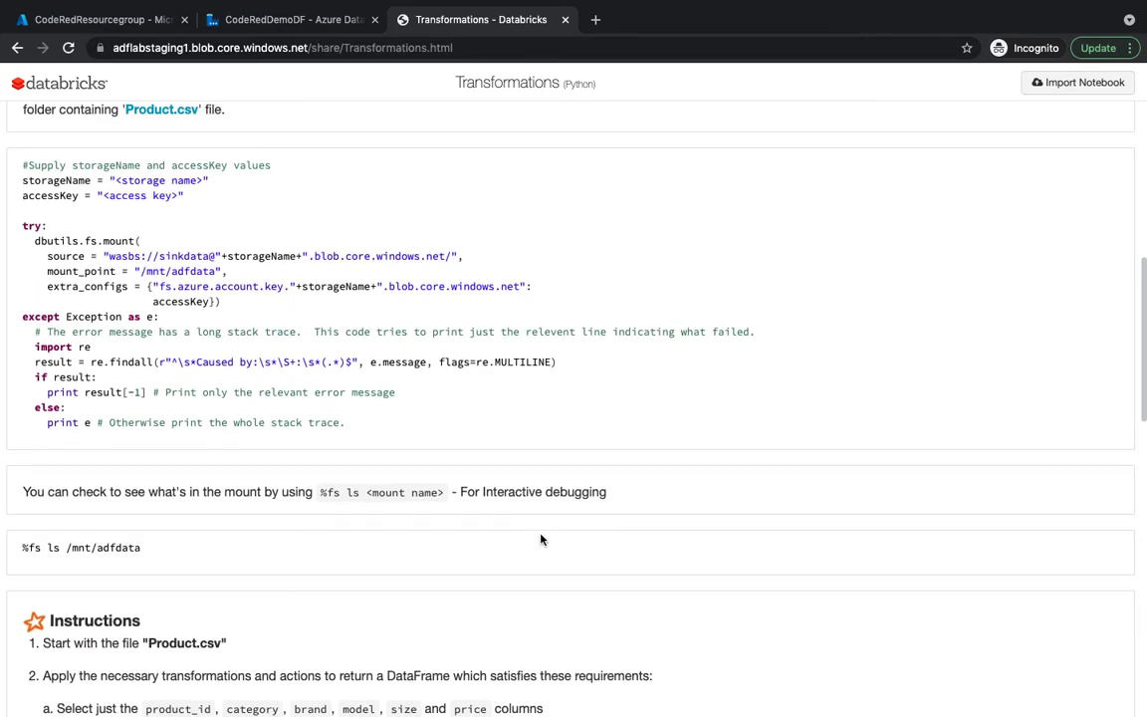
scroll(541, 540, "down", 1)
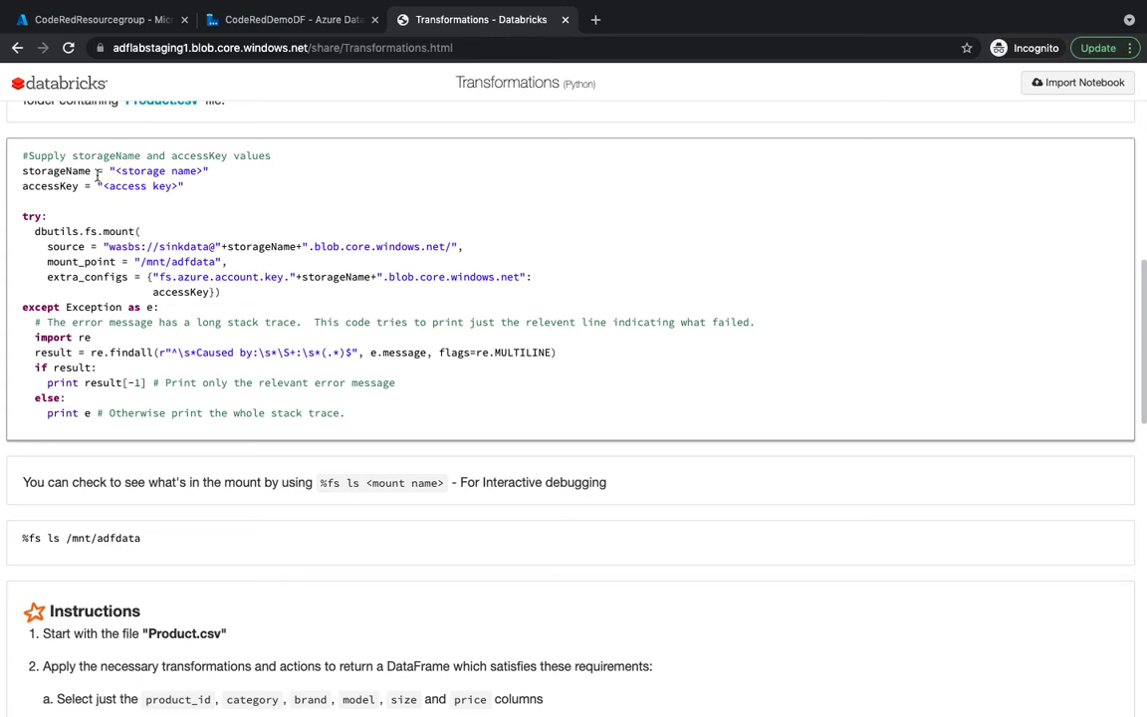
- Examine the storage name, access key and try/except mount code in the notebook's storage cell
left_click_drag(97, 174, 231, 365)
left_click(281, 397)
scroll(249, 319, "up", 1)
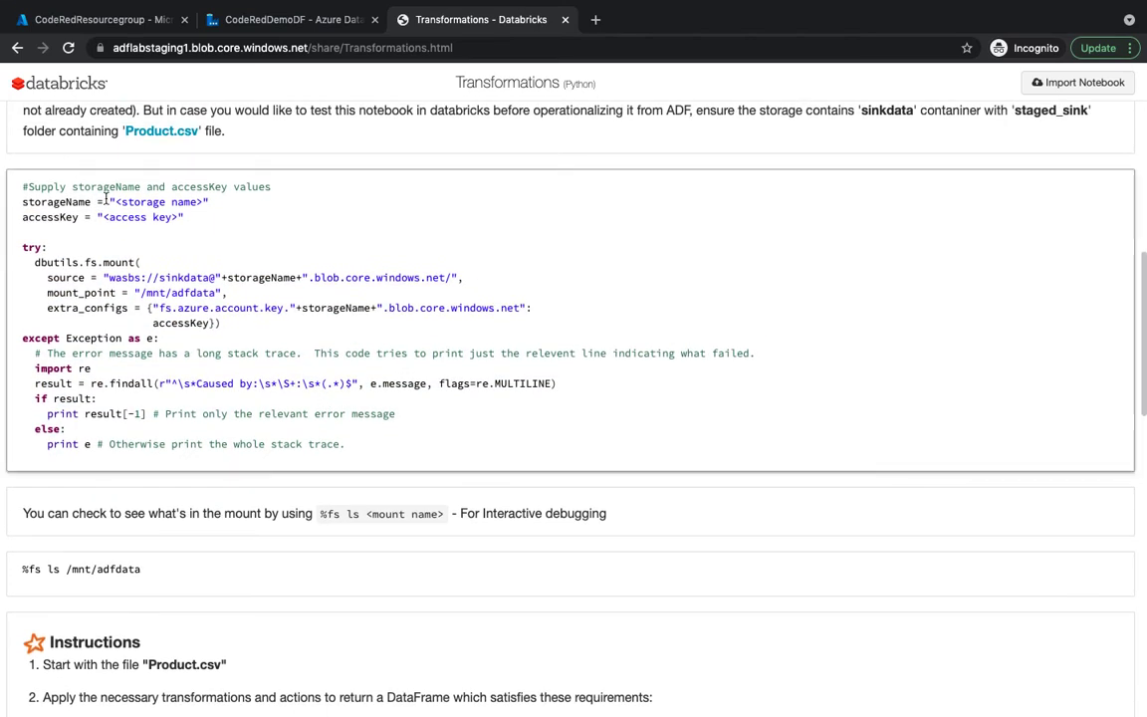
scroll(100, 242, "down", 1)
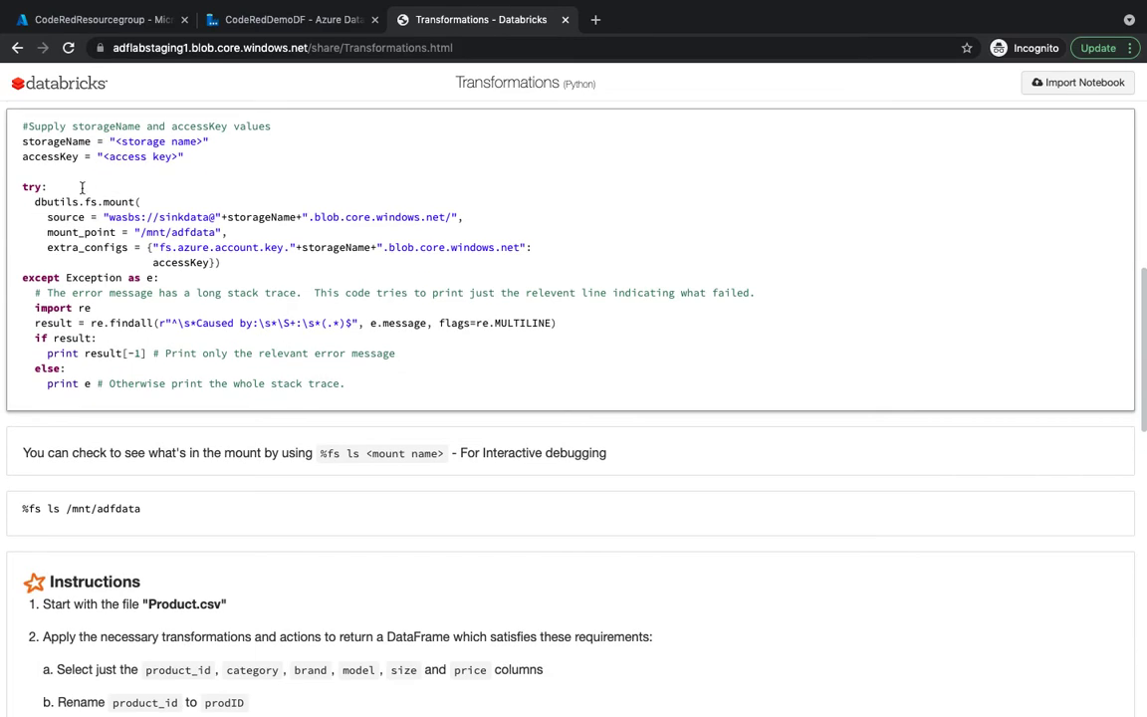
left_click_drag(23, 187, 66, 368)
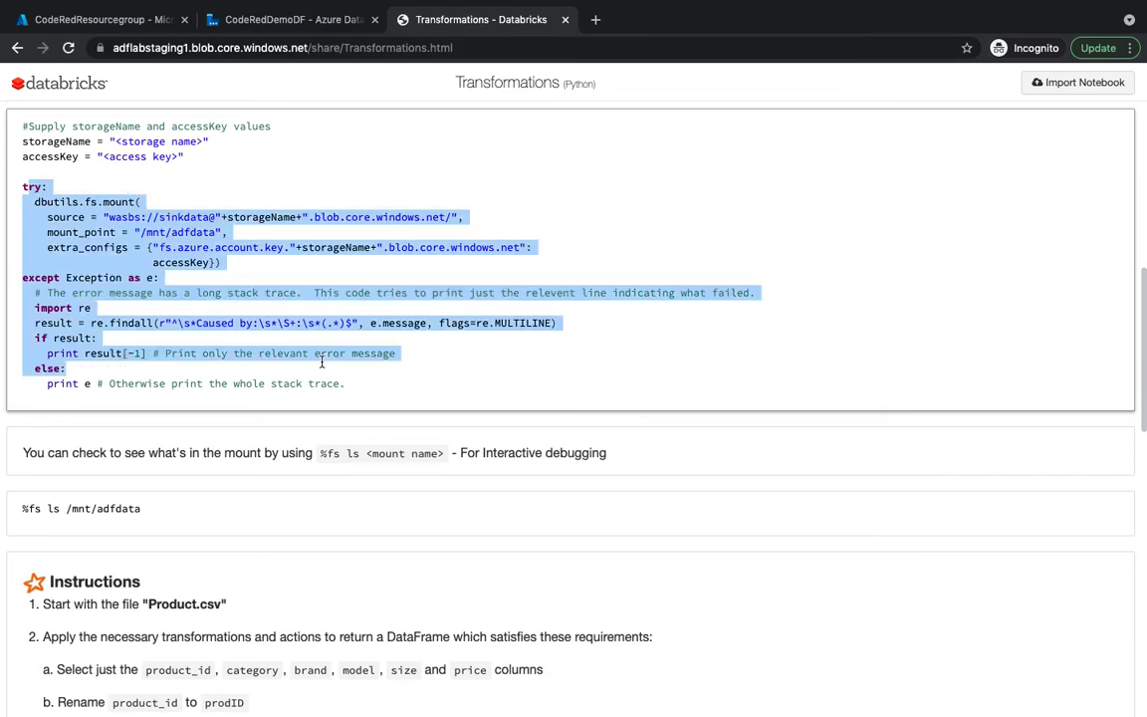
- Examine the DataFrame code, including the inferSchema option and selected columns, followed by the doublePrice and output-writing cells
scroll(321, 364, "down", 5)
scroll(322, 363, "down", 6)
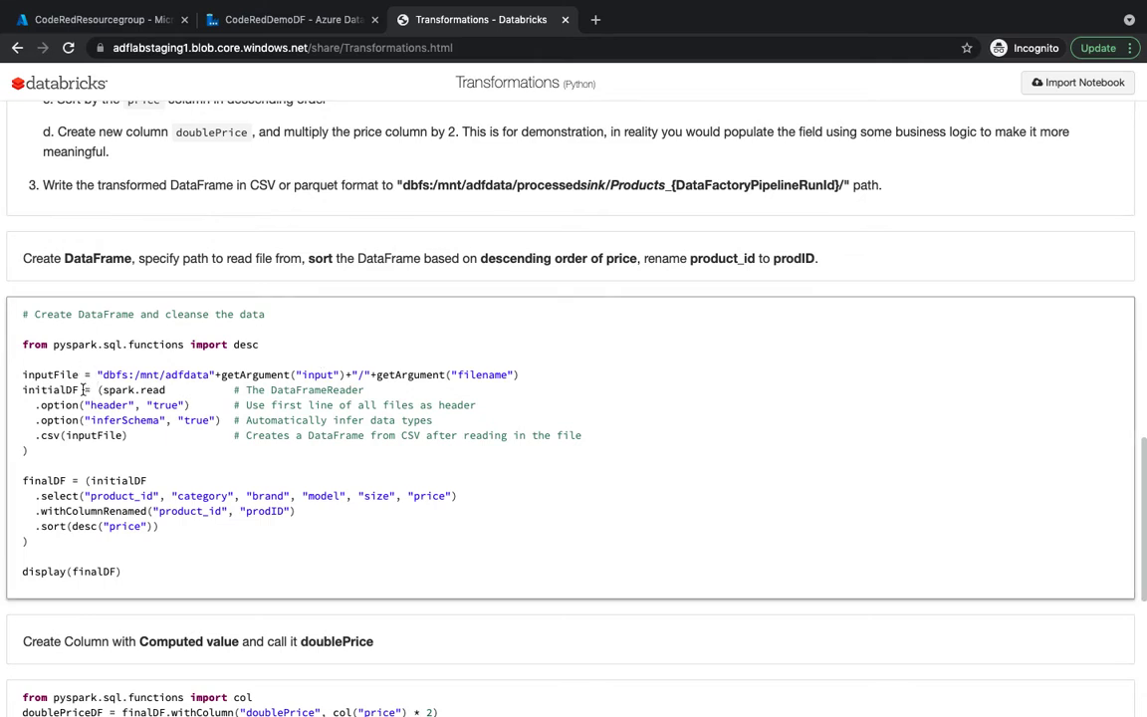
left_click_drag(96, 390, 125, 421)
left_click(126, 420)
double_click(126, 421)
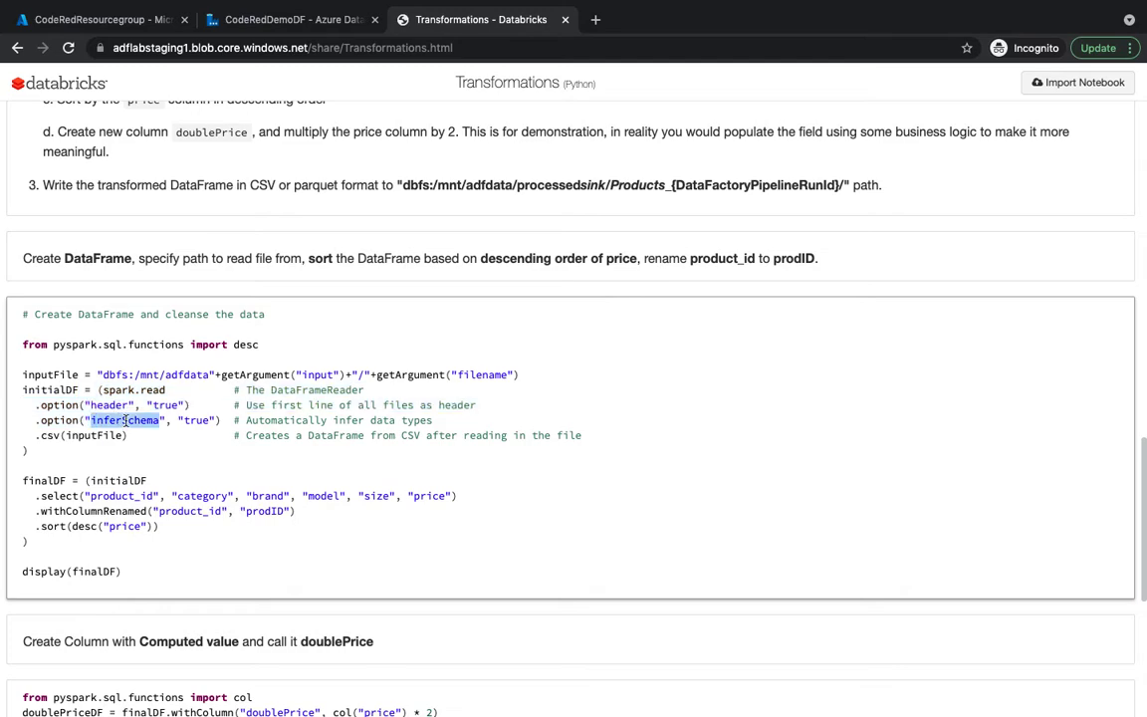
scroll(125, 420, "down", 2)
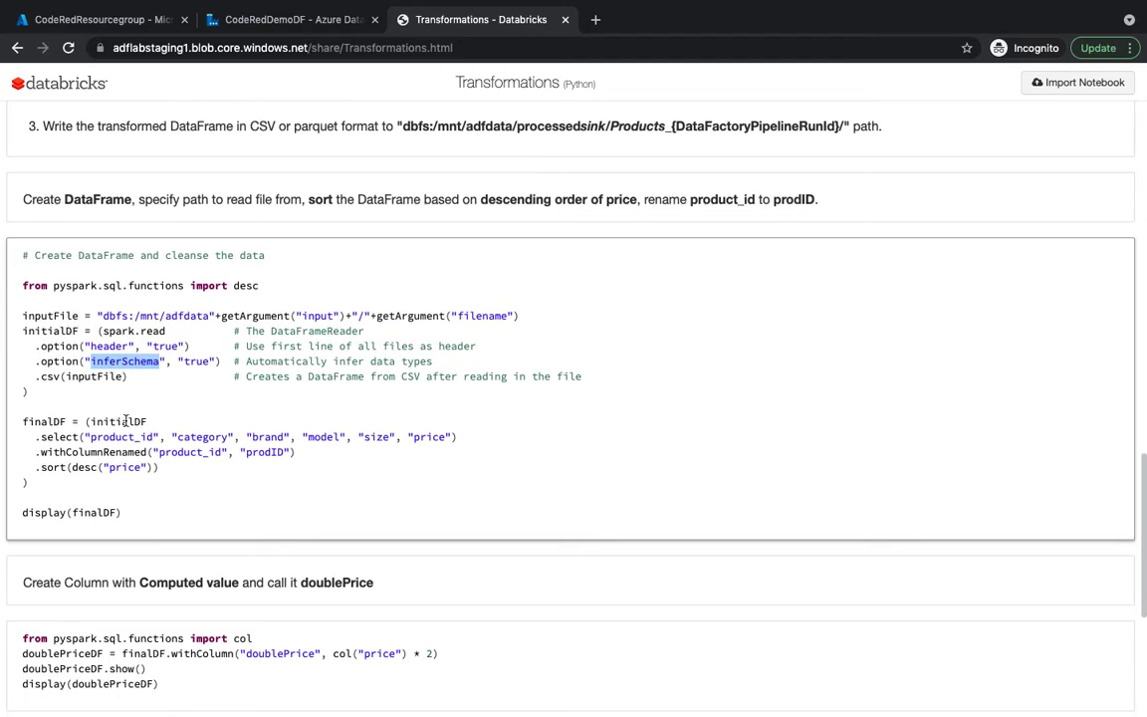
left_click_drag(85, 436, 417, 438)
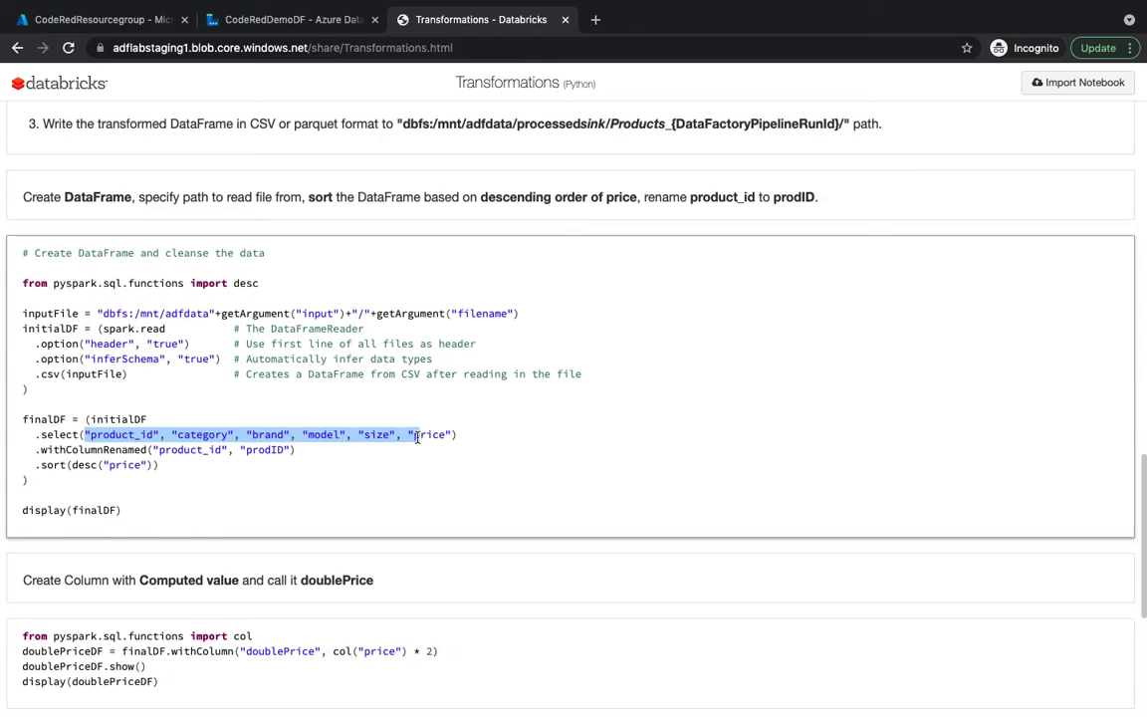
scroll(417, 438, "down", 3)
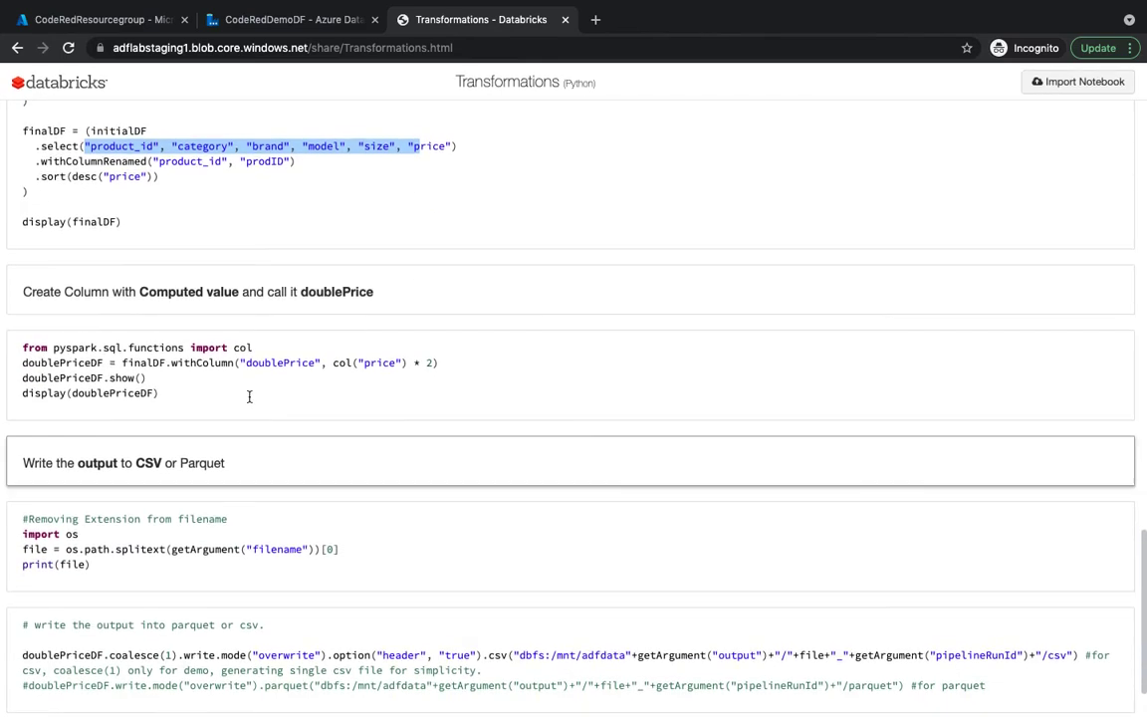
scroll(174, 395, "down", 1)
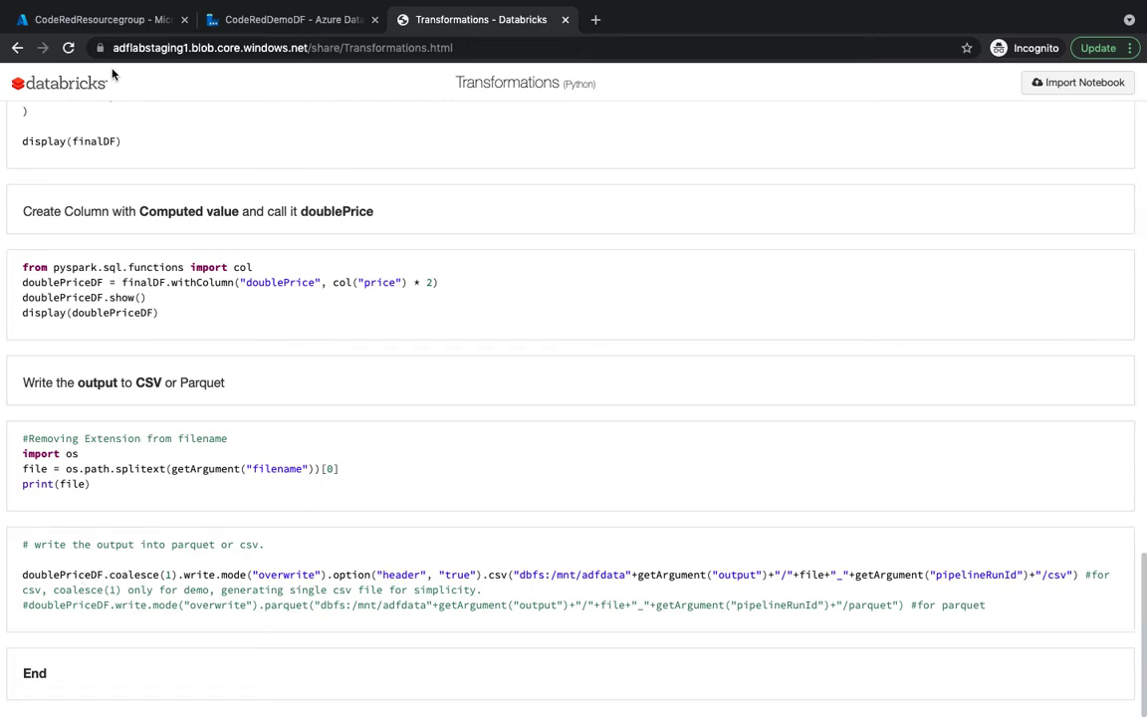
- Switch to the Azure portal and open the dataflow container in the sourcecodedf storage account
left_click(267, 22)
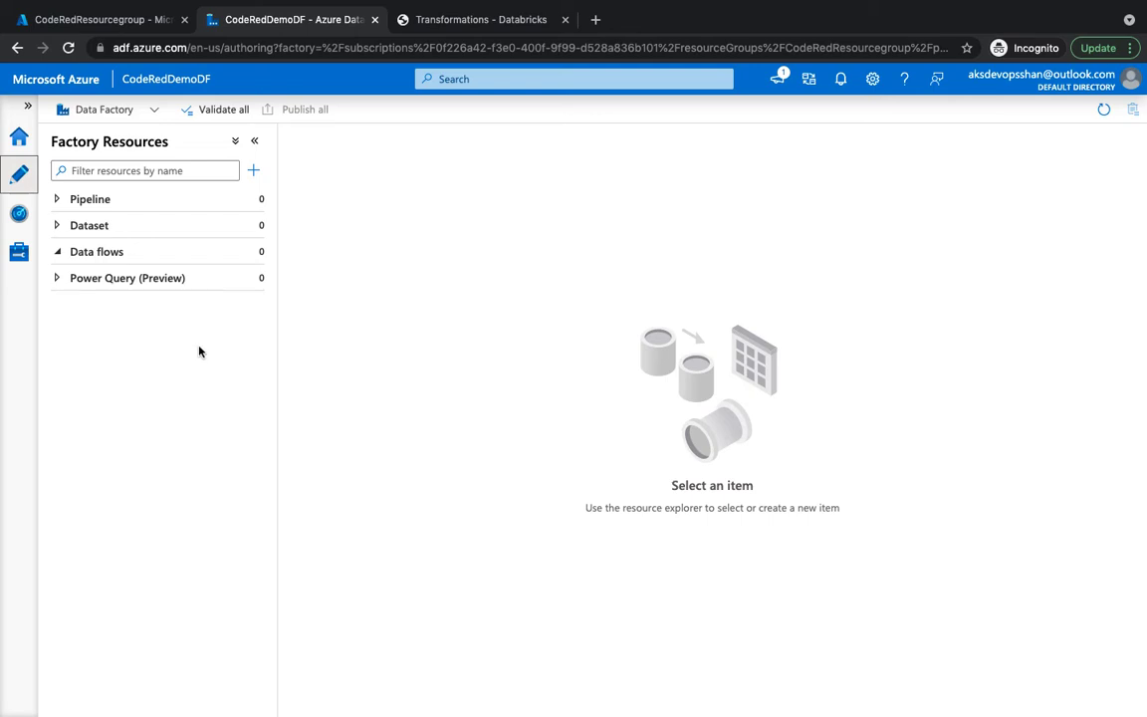
left_click(99, 19)
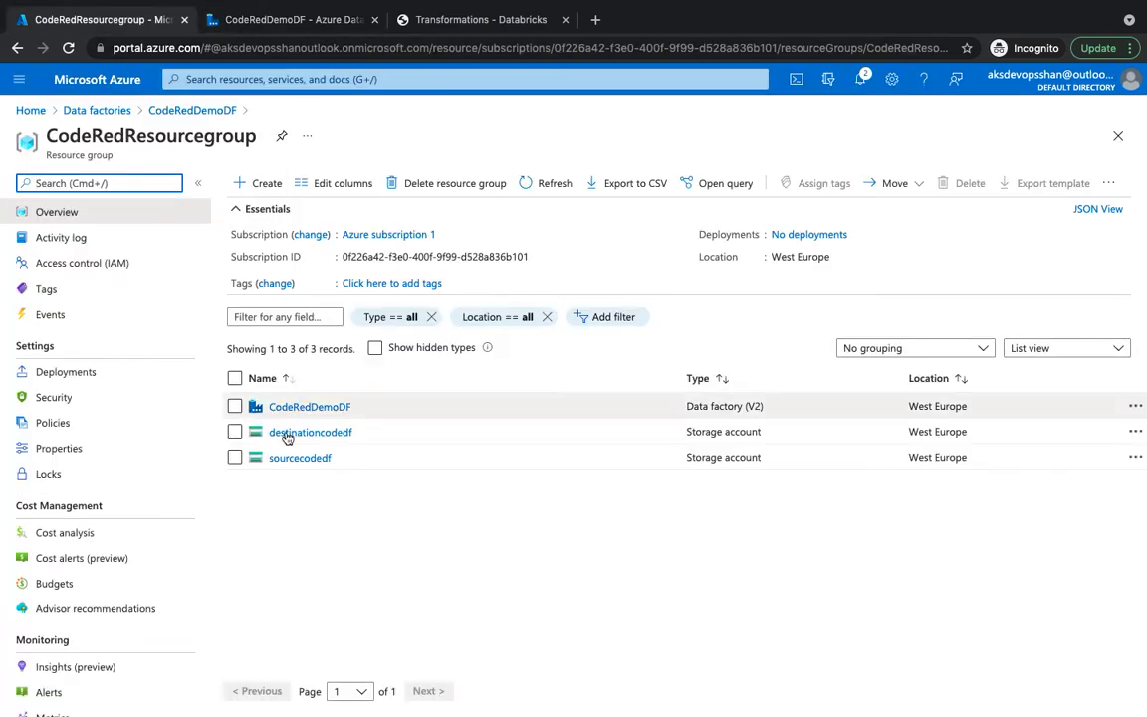
left_click(307, 460)
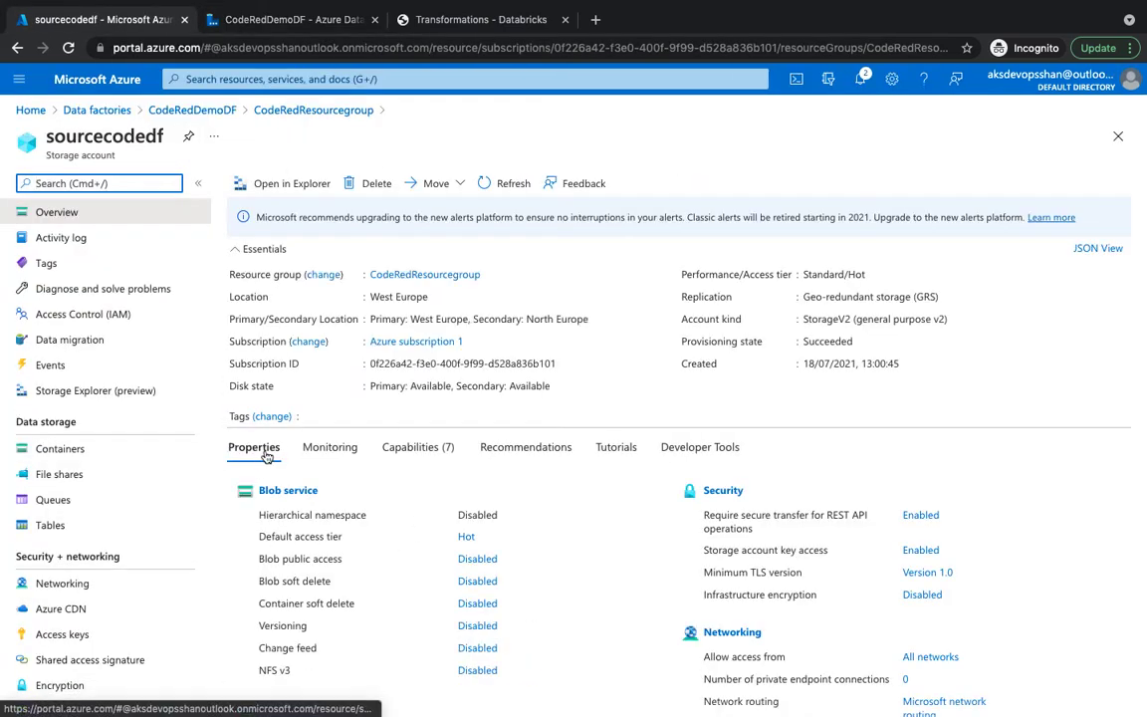
left_click(60, 448)
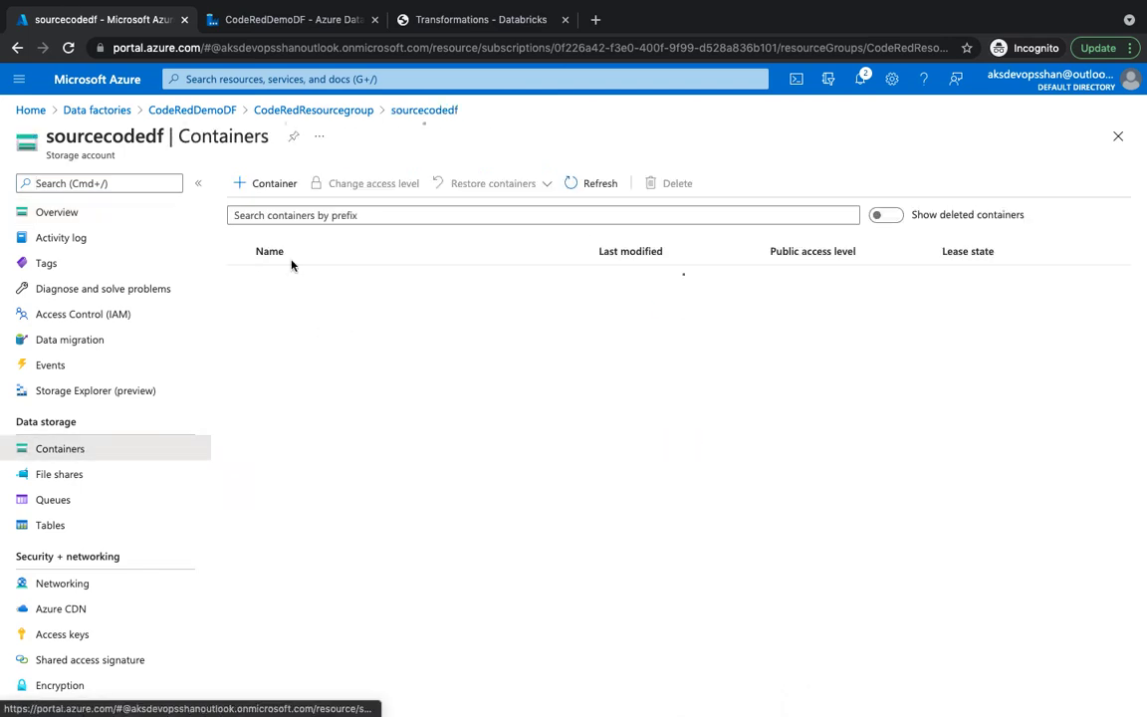
left_click(272, 277)
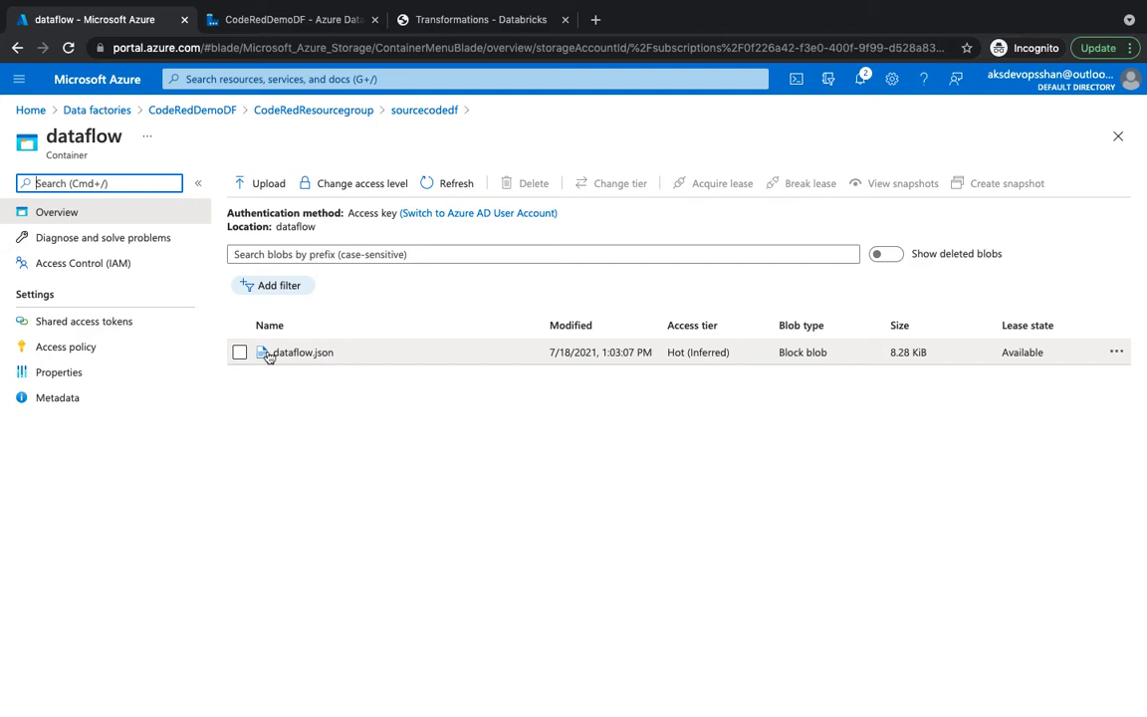
- Open the dataflow.json blob for viewing and examine the fields across its JSON records
left_click(239, 352)
left_click(1116, 353)
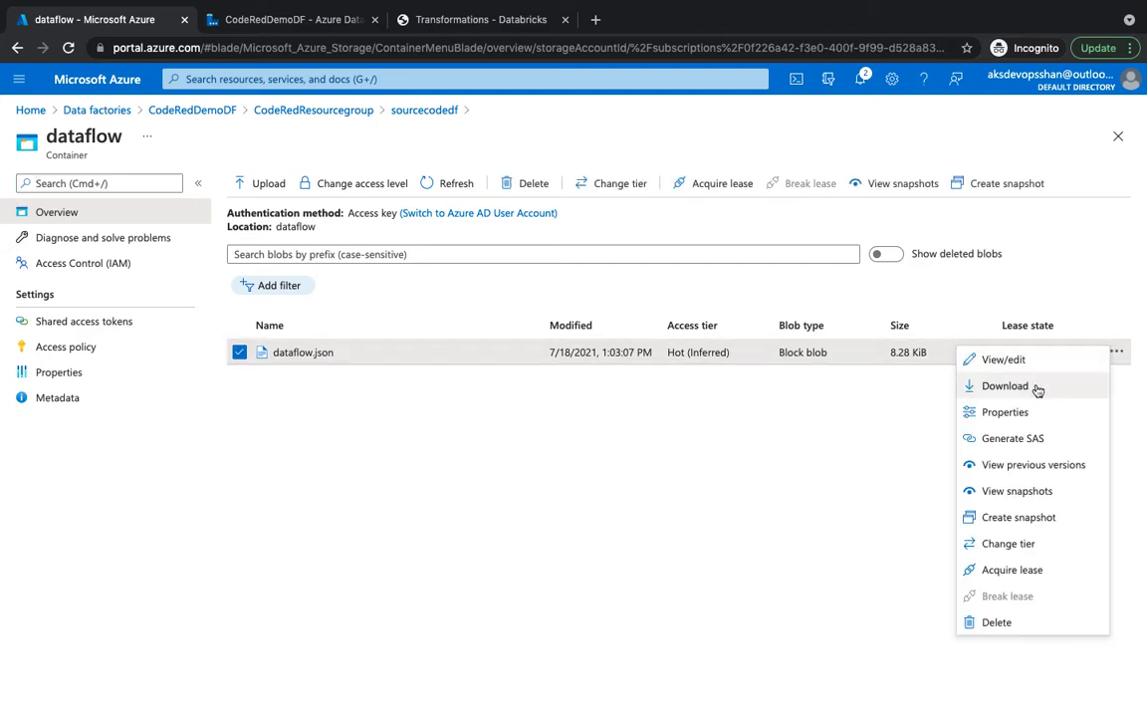
left_click(995, 361)
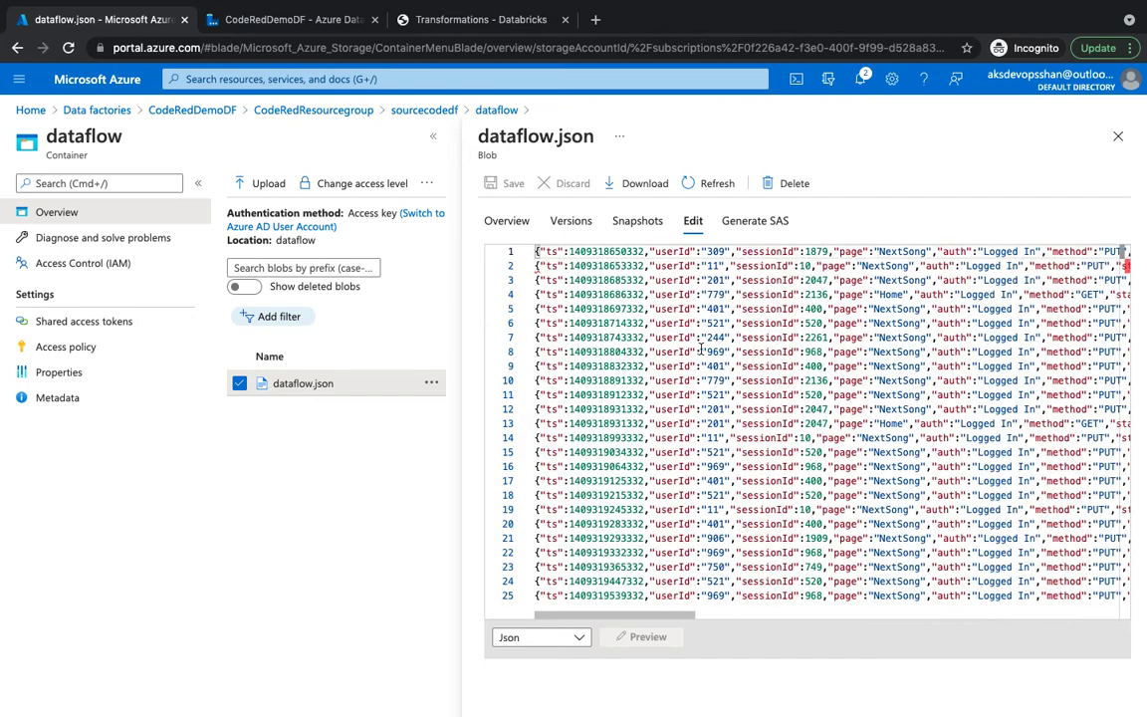
scroll(701, 350, "right", 5)
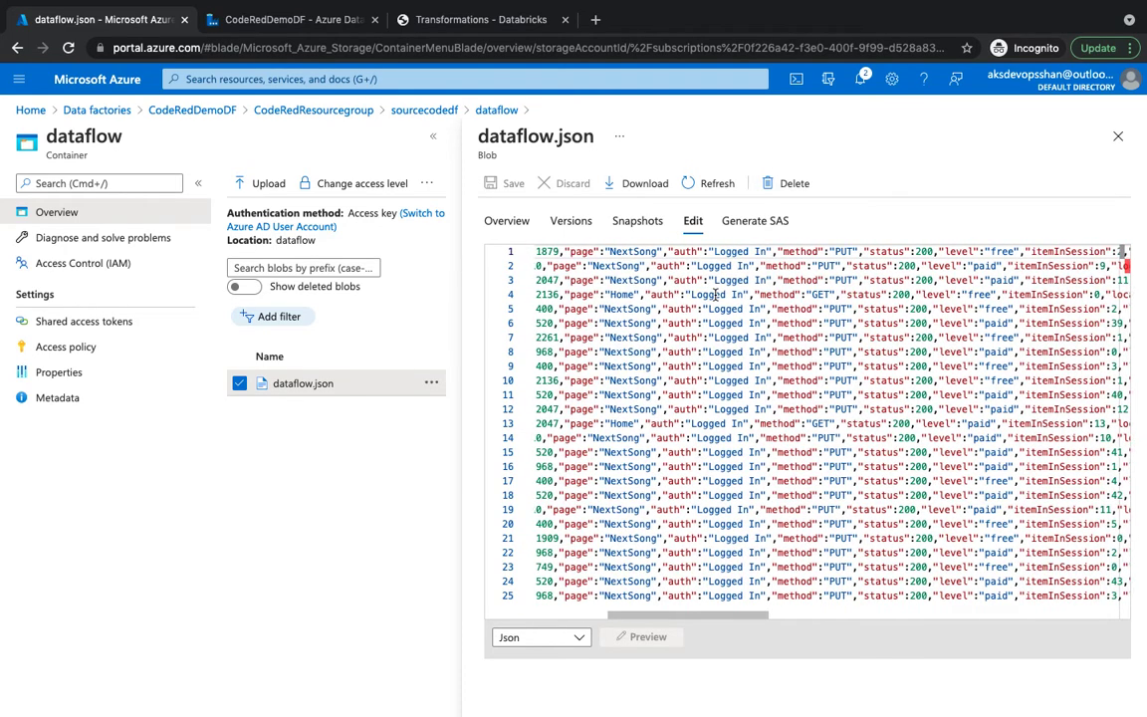
scroll(714, 294, "right", 3)
scroll(742, 260, "right", 4)
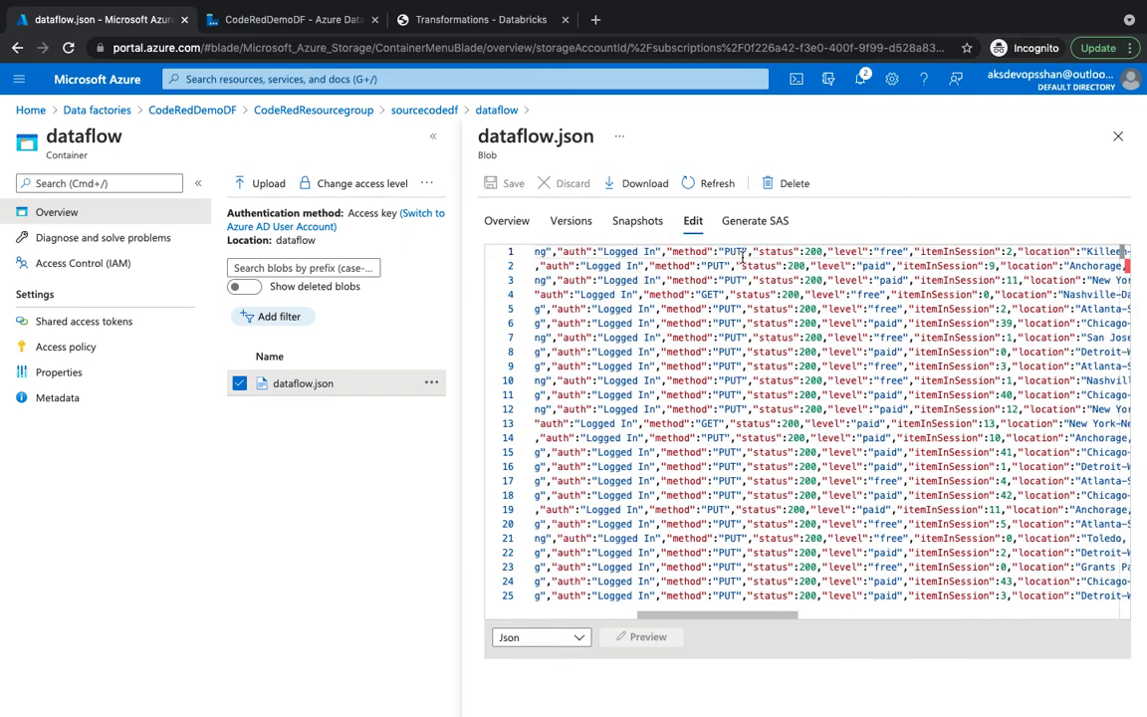
scroll(824, 294, "right", 8)
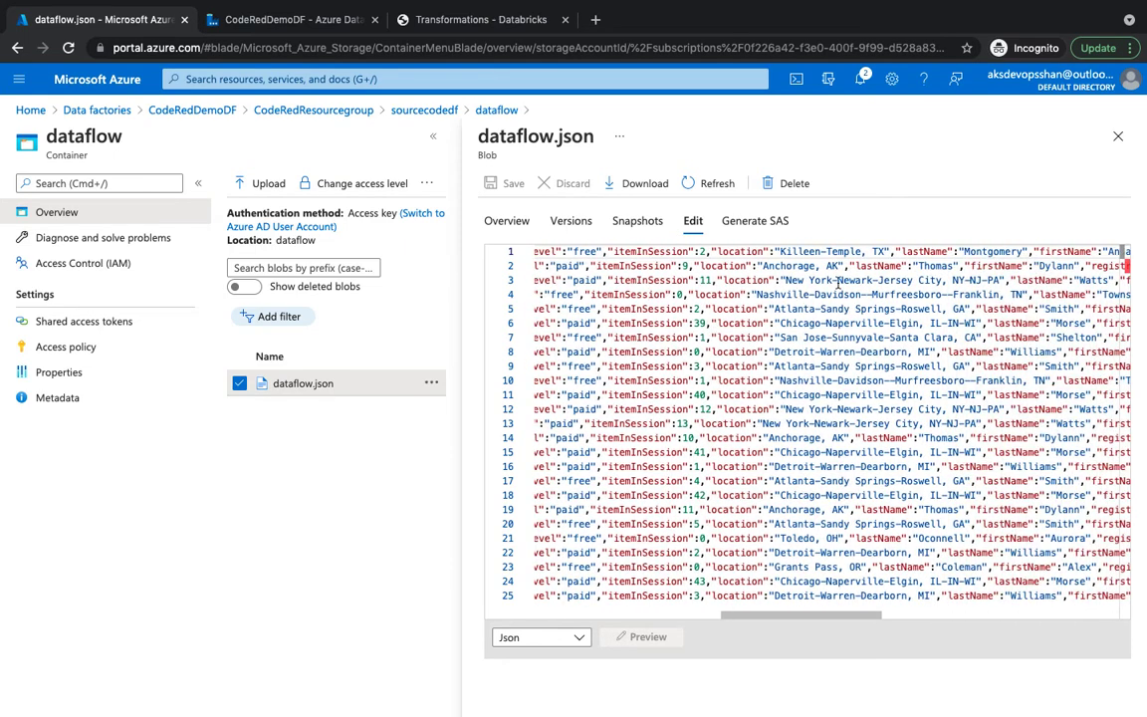
scroll(854, 264, "right", 10)
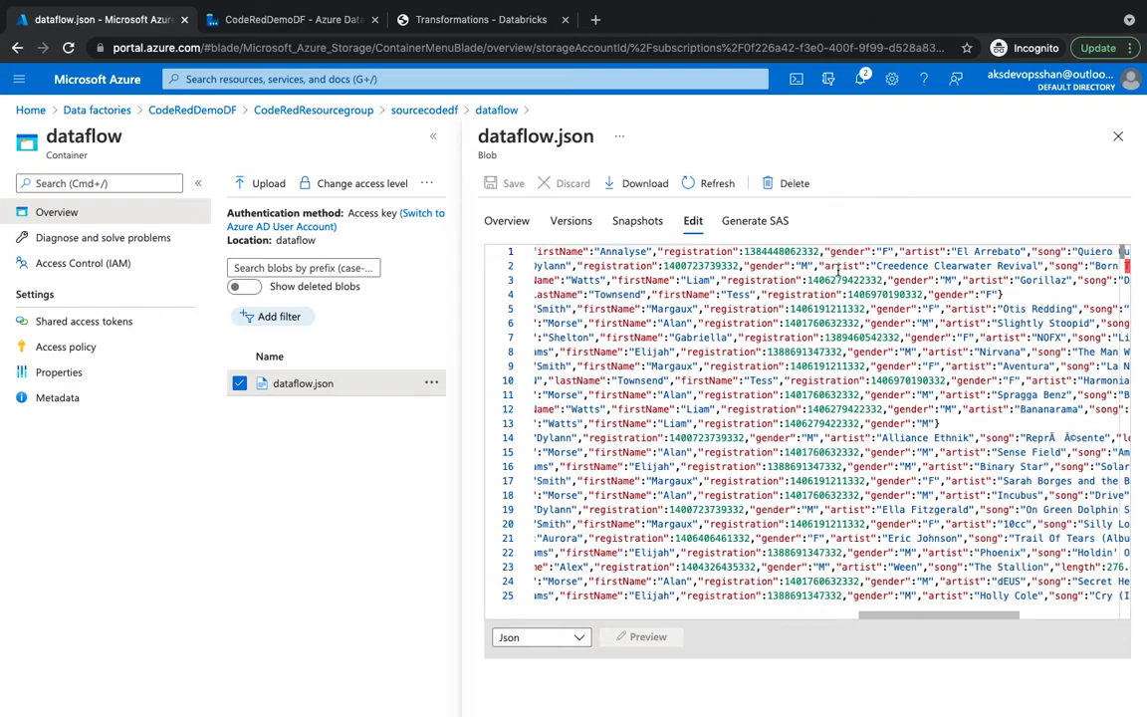
scroll(767, 259, "right", 10)
scroll(836, 272, "left", 4)
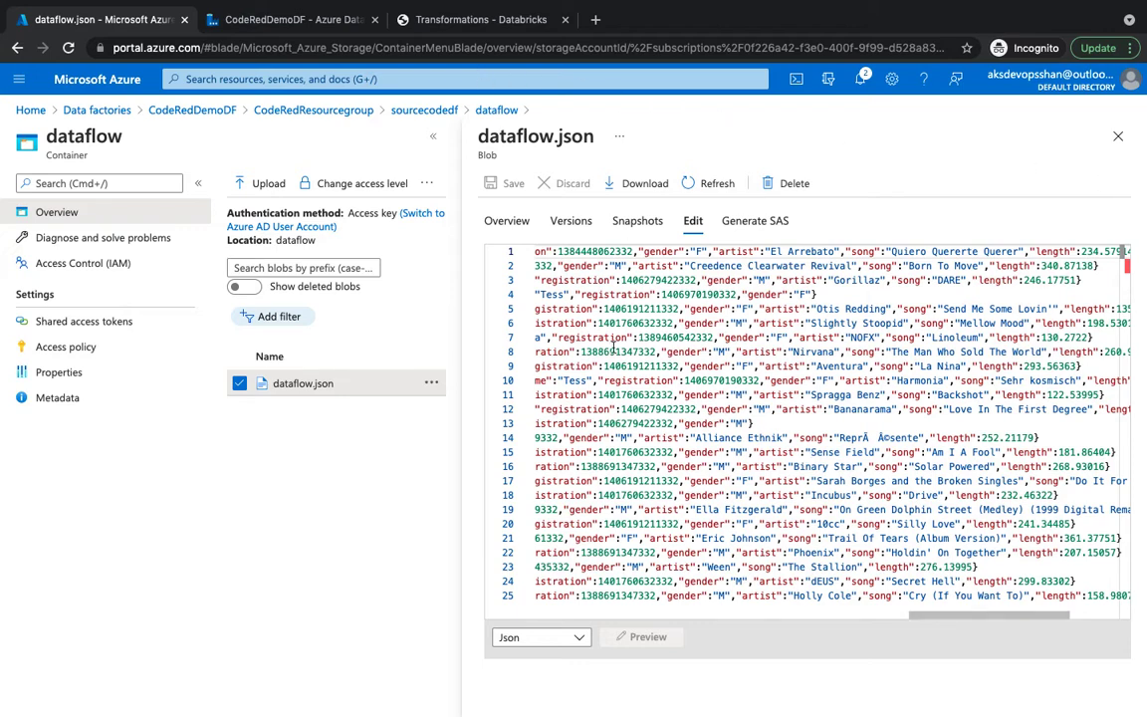
- Switch to the CodeRedDemoDF data factory and create a new data flow
left_click(261, 20)
left_click(157, 249)
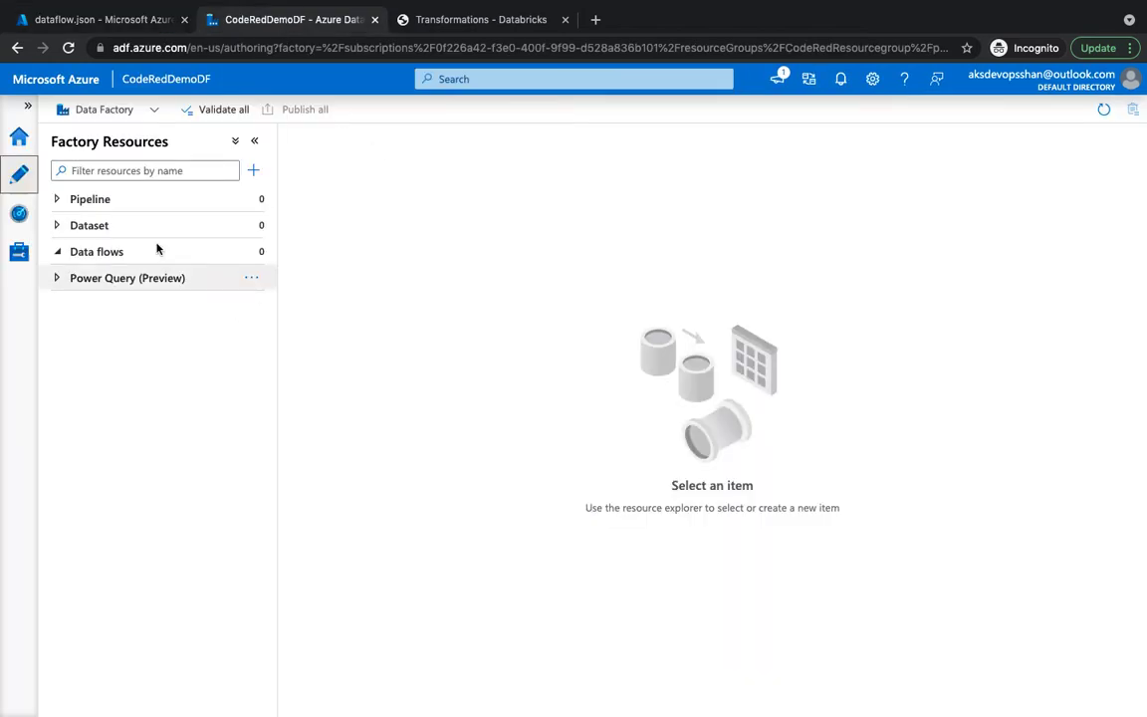
left_click(254, 171)
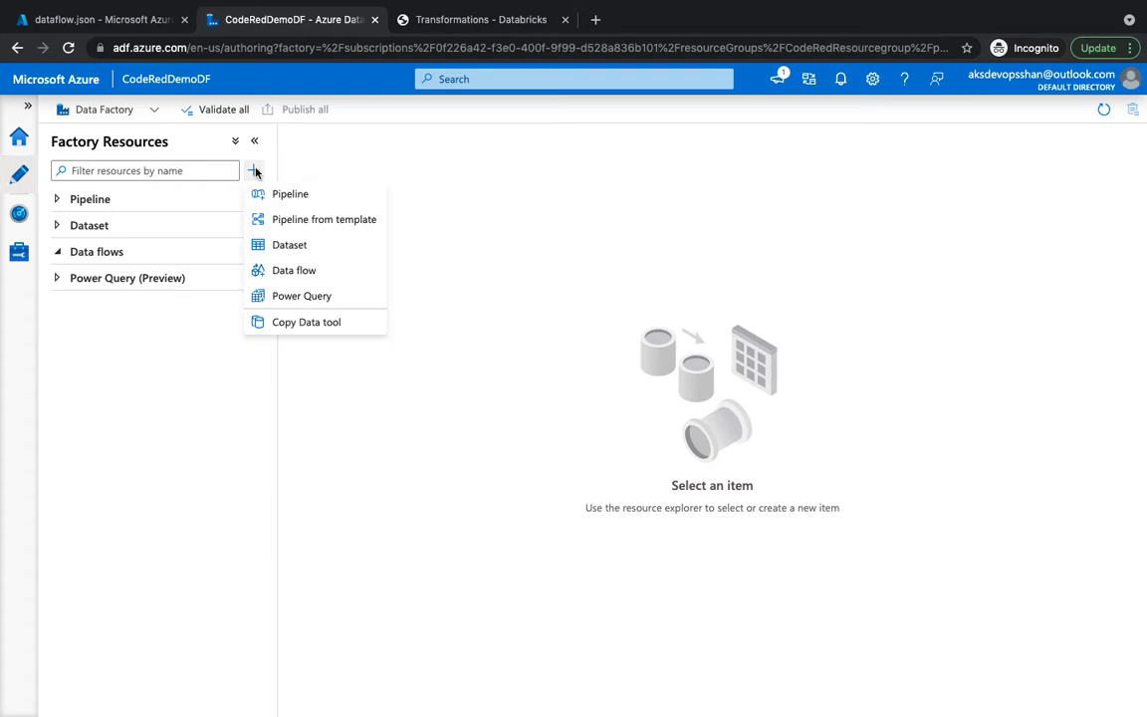
left_click(316, 275)
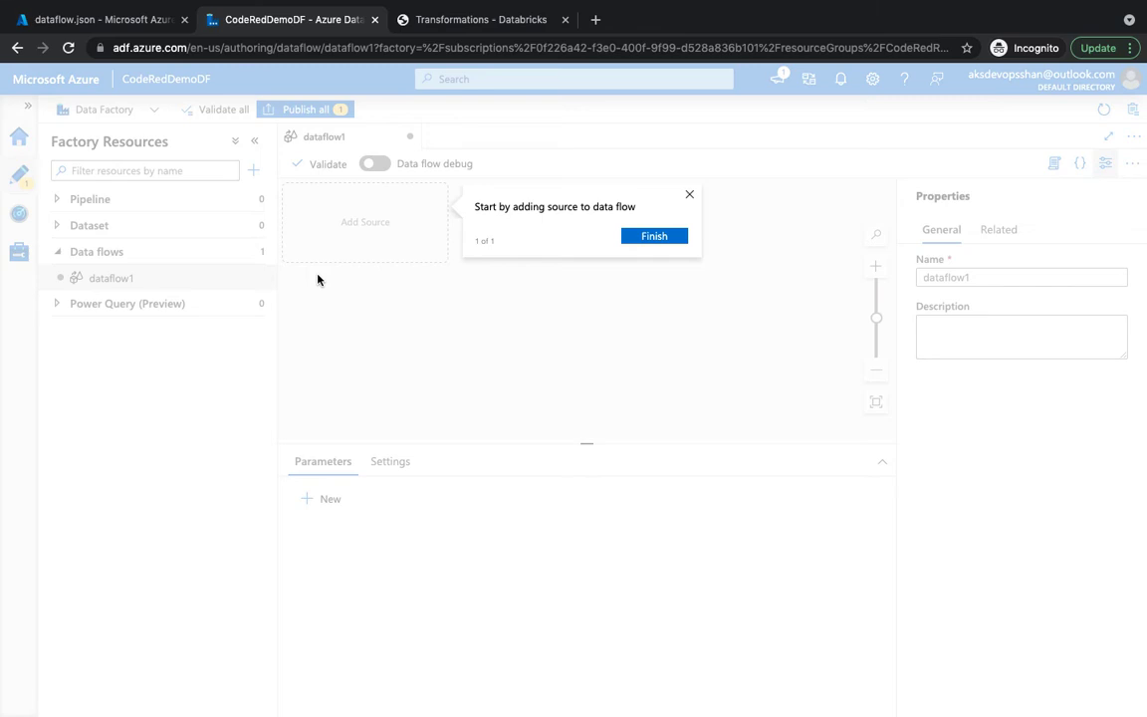
- Close the introductory guidance and add the first source to dataflow1
left_click(657, 236)
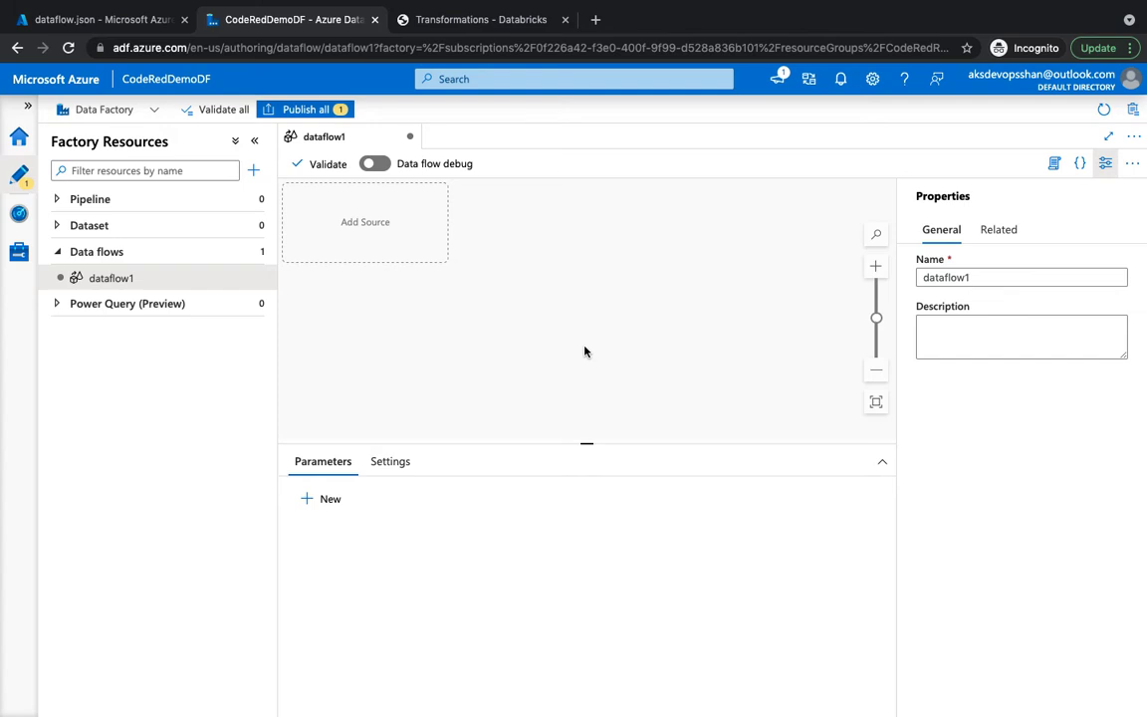
left_click(369, 231)
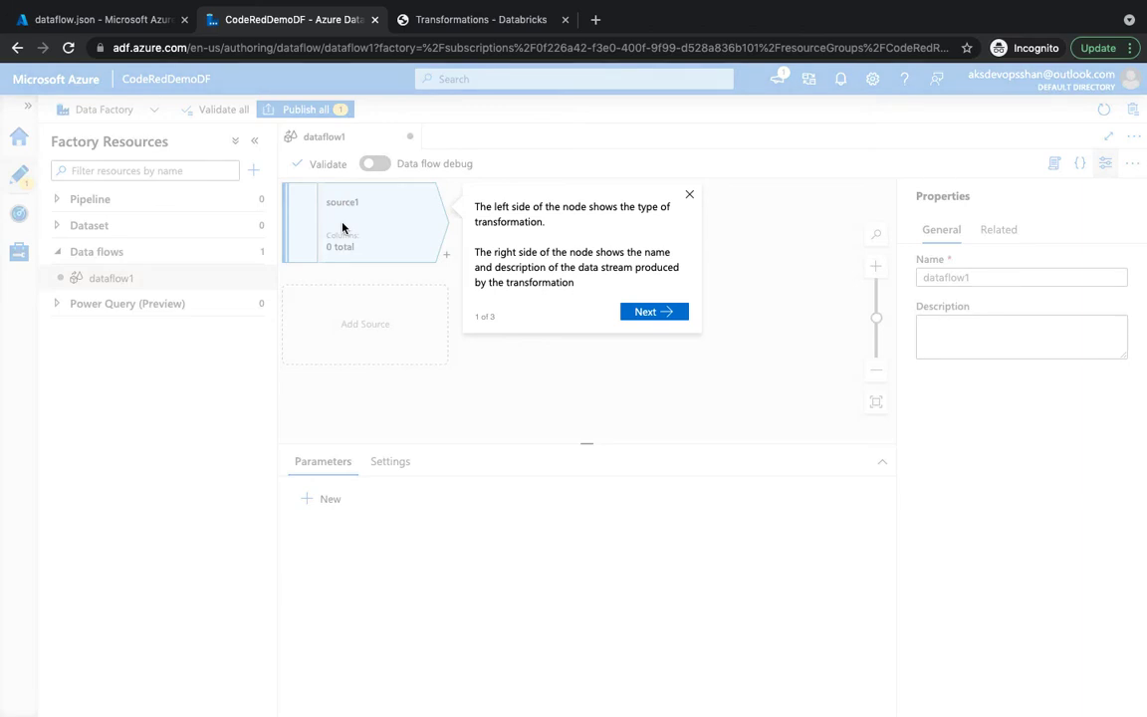
left_click(687, 196)
- Add two further sources below source1, and delete both of them again
left_click(385, 326)
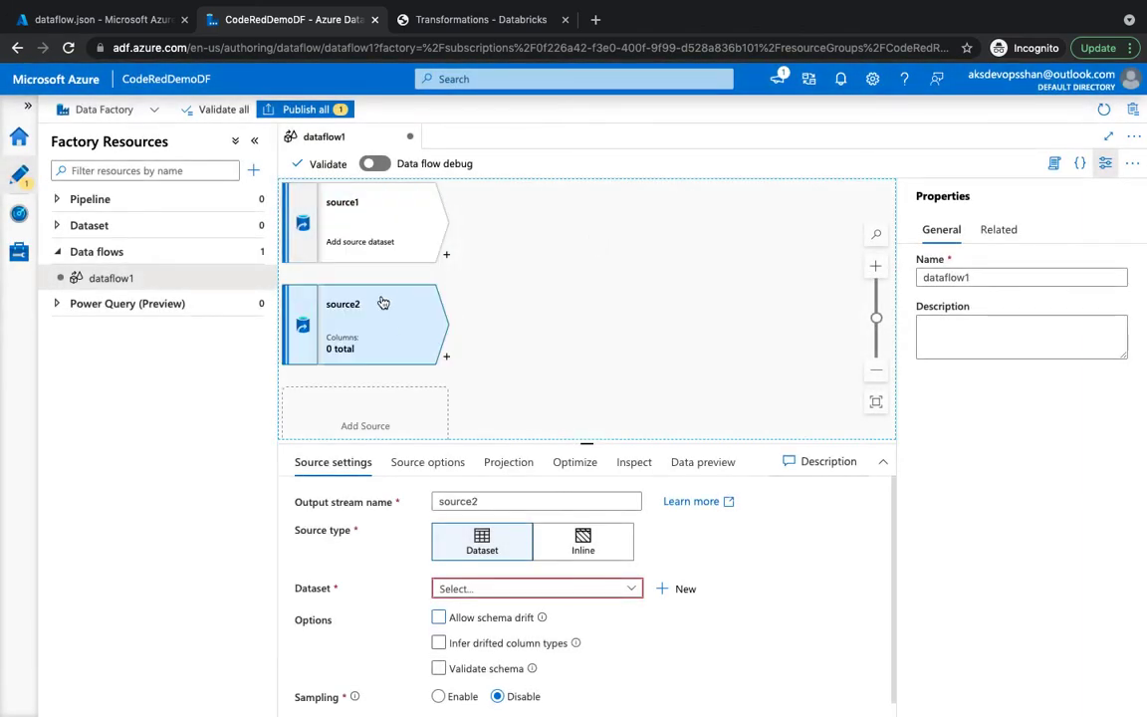
left_click(397, 405)
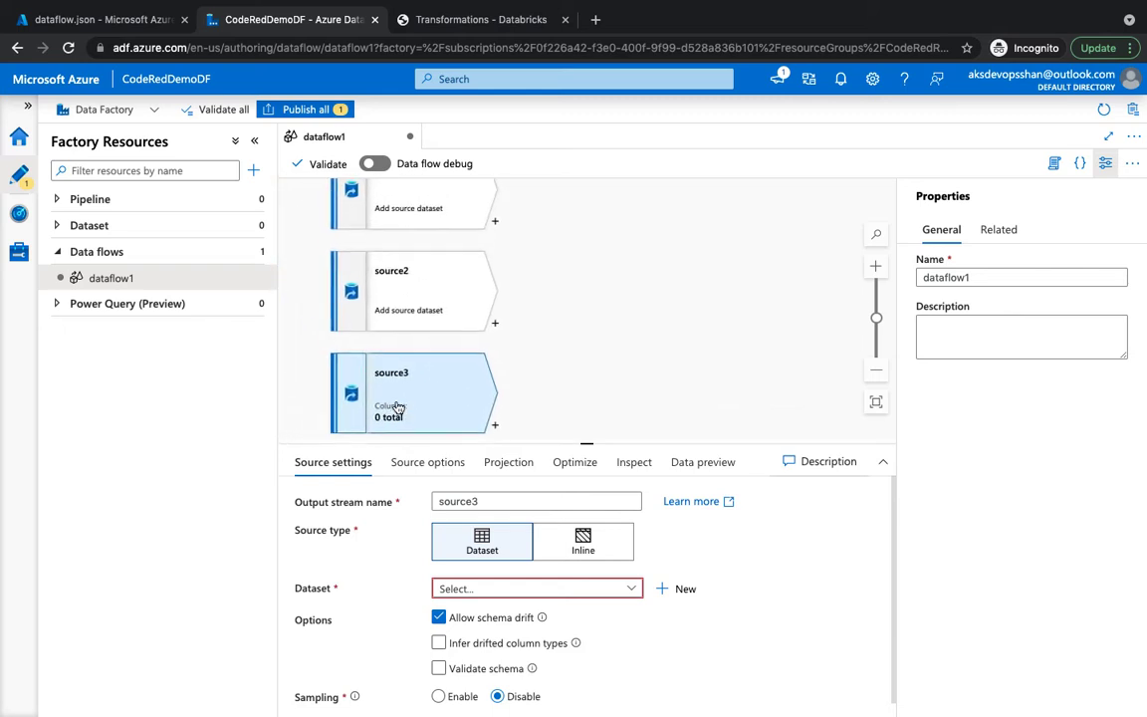
right_click(448, 328)
left_click(512, 340)
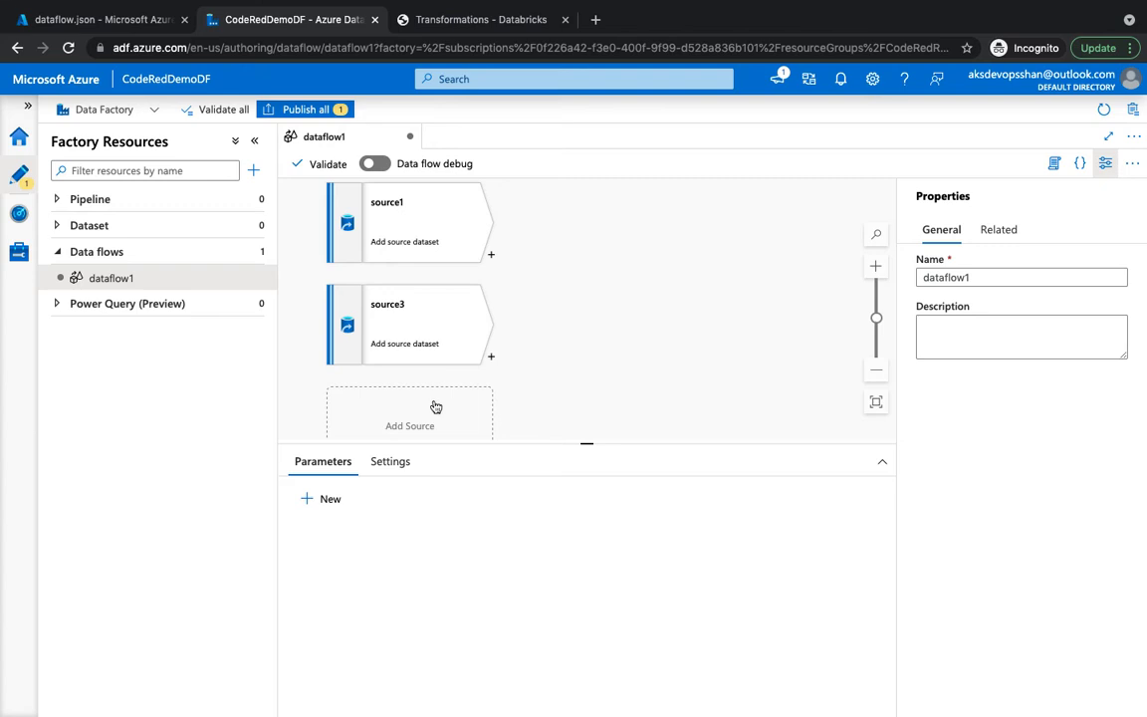
right_click(450, 312)
left_click(497, 321)
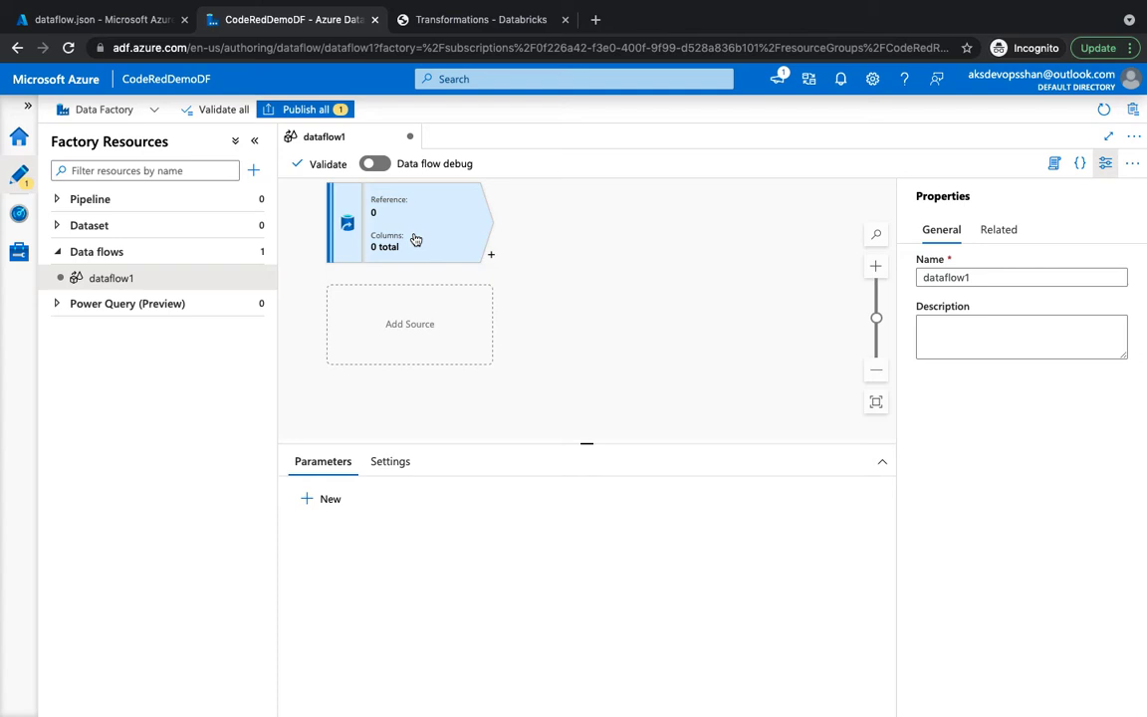
- Switch to the Transformations notebook and examine the parameter widgets and the code that mounts the sinkdata storage
left_click(466, 20)
scroll(277, 384, "up", 15)
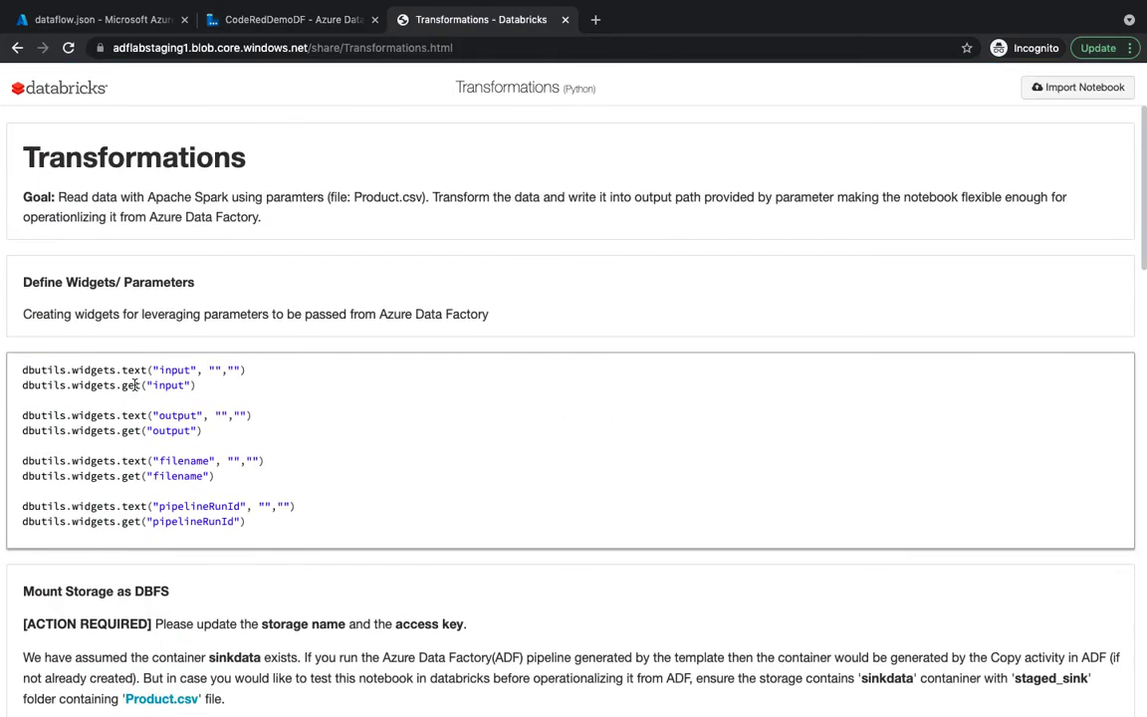
scroll(134, 385, "down", 6)
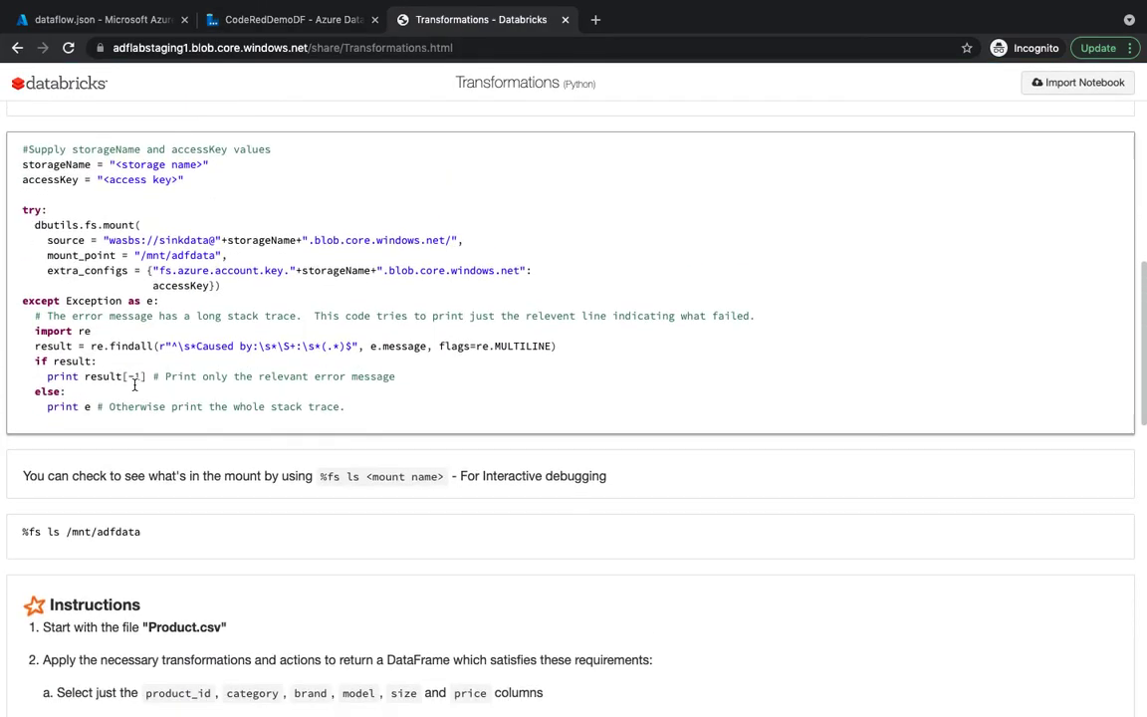
left_click_drag(60, 224, 236, 291)
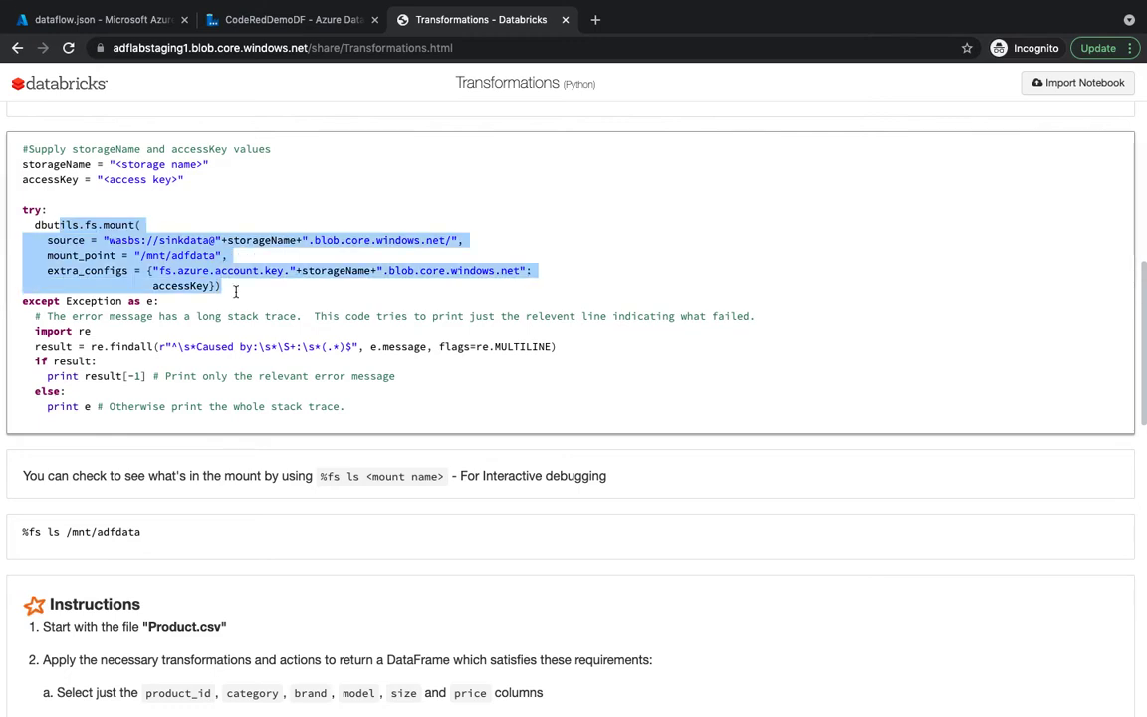
- Switch back to the CodeRedDemoDF data factory and set the output stream name of source1 to datasource
left_click(312, 25)
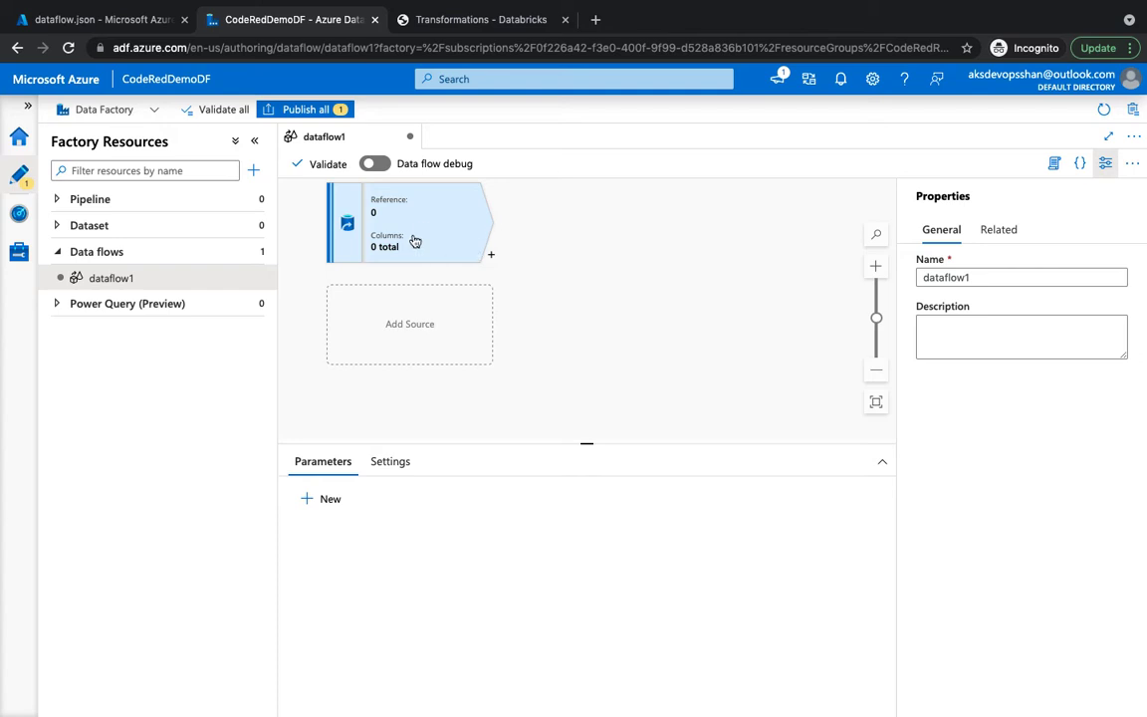
left_click(423, 239)
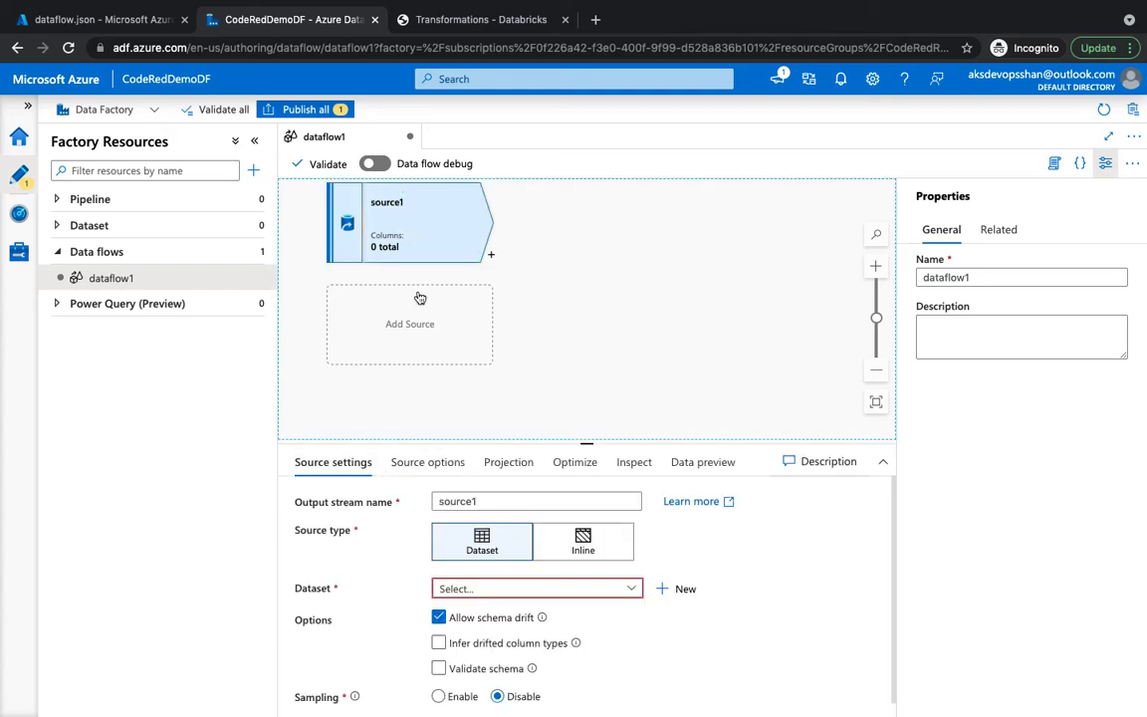
mouse_move(469, 433)
left_mouse_down()
mouse_move(459, 364)
mouse_move(489, 424)
left_mouse_up()
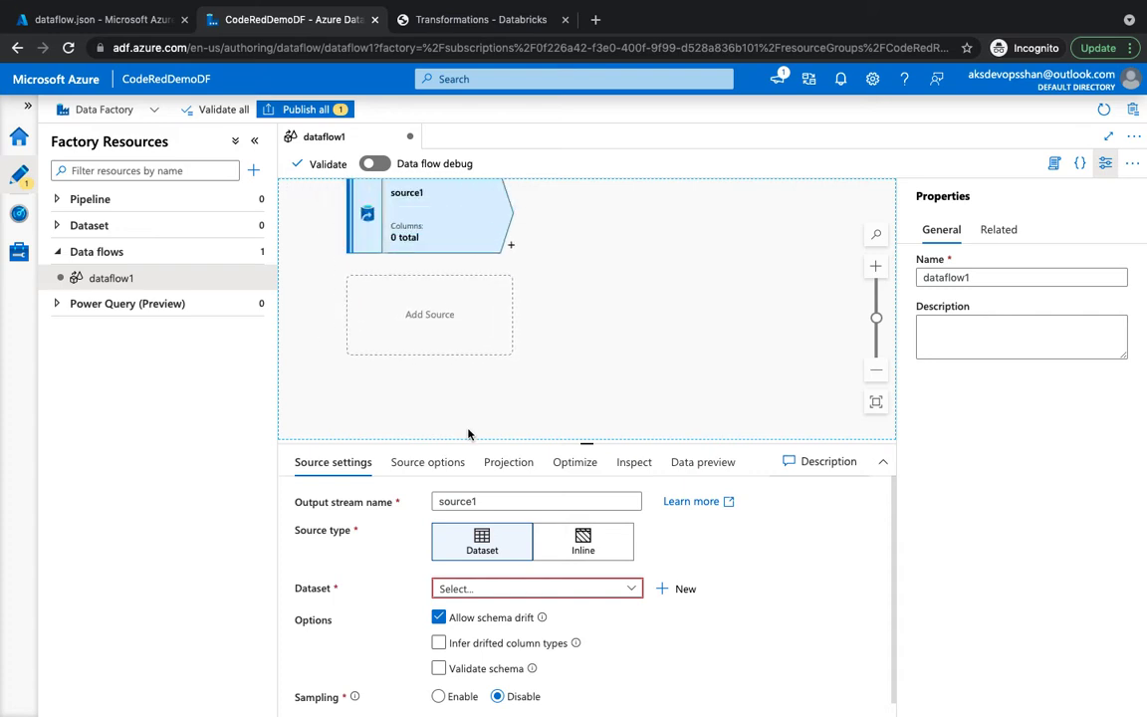
left_click(577, 501)
double_click(578, 501)
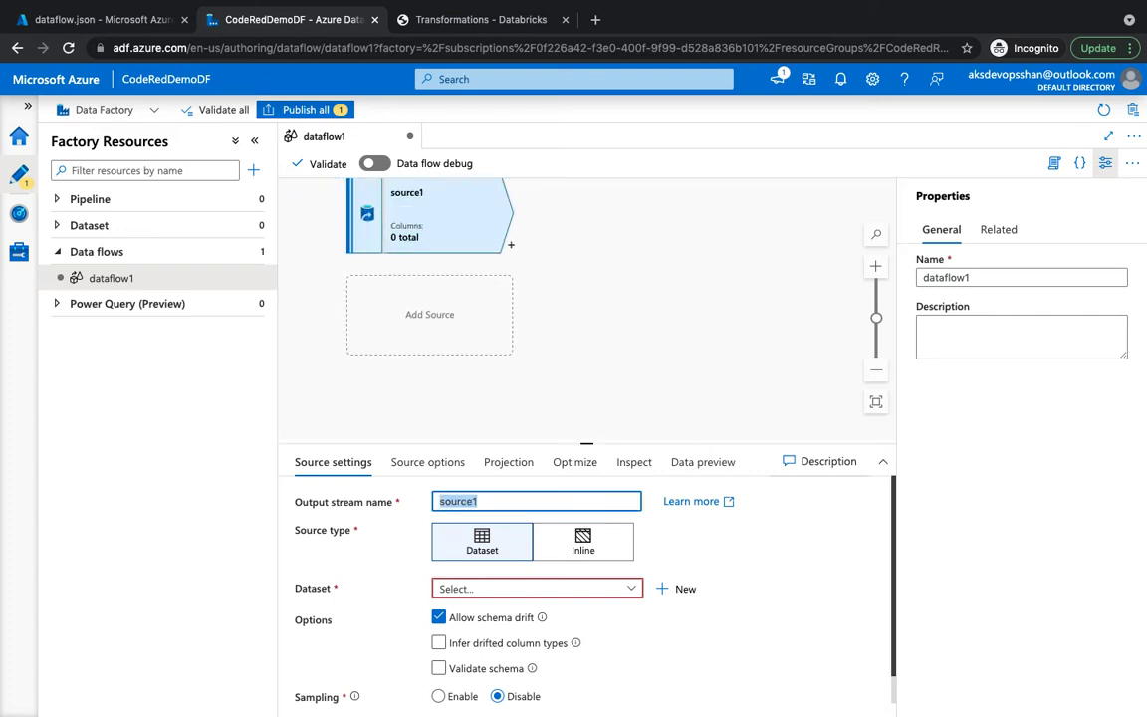
type("data")
- Start creating a new dataset for the datasource stream
scroll(586, 586, "down", 1)
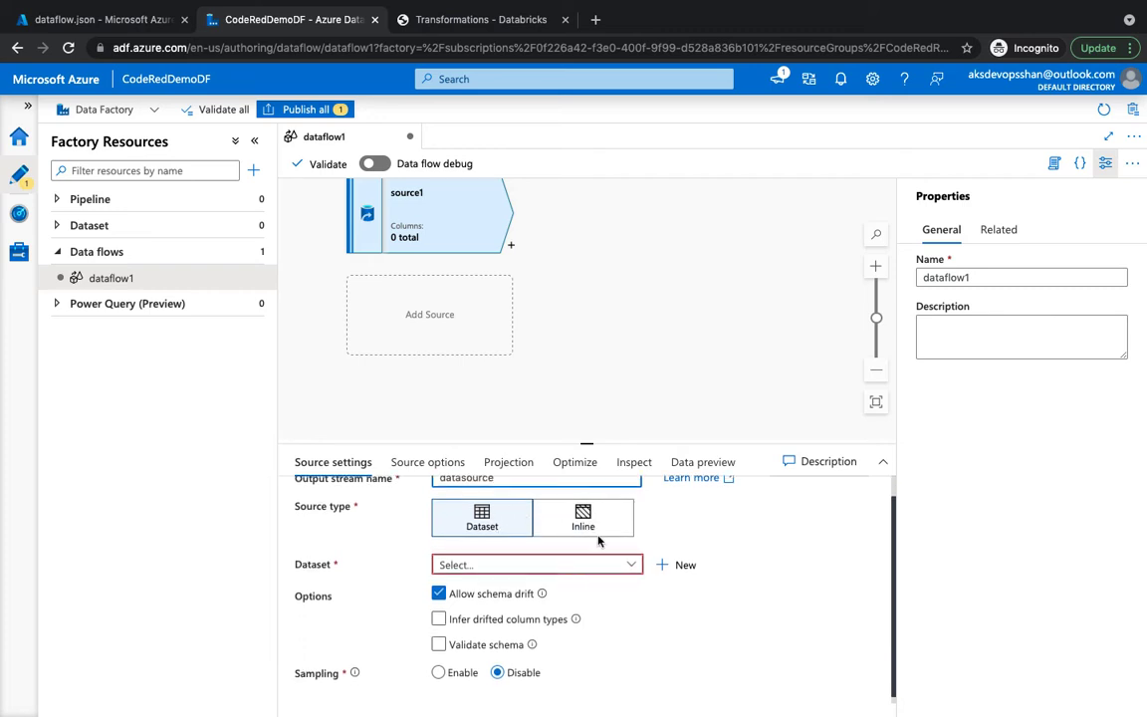
left_click(585, 565)
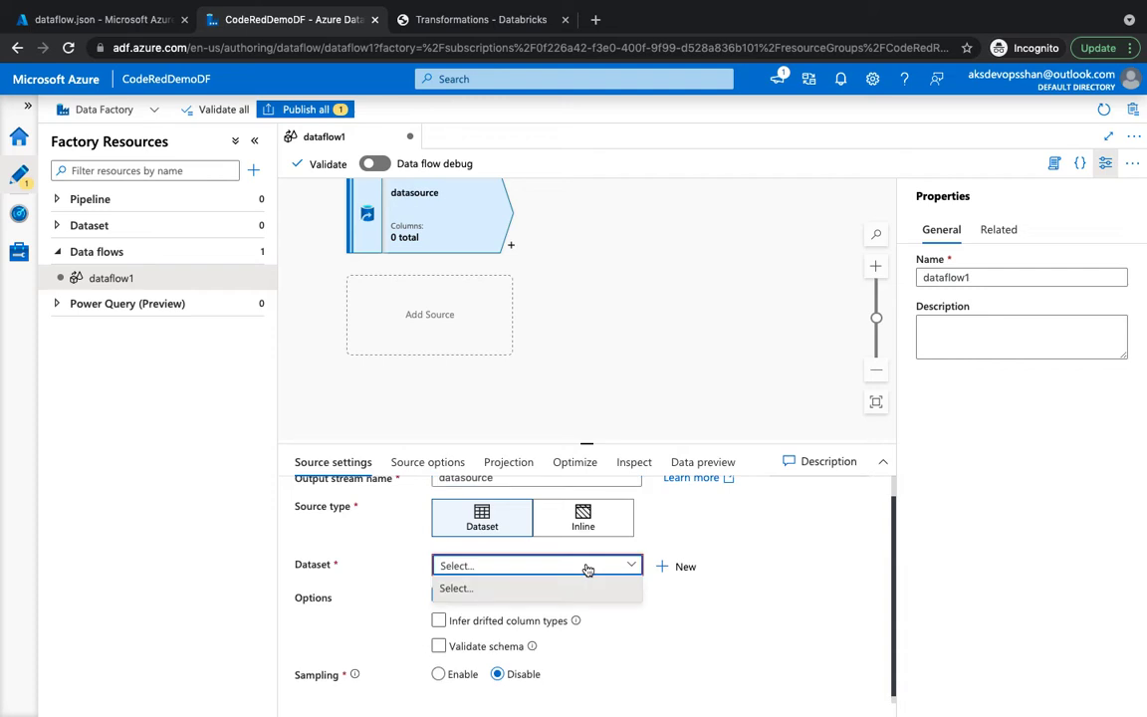
left_click(677, 567)
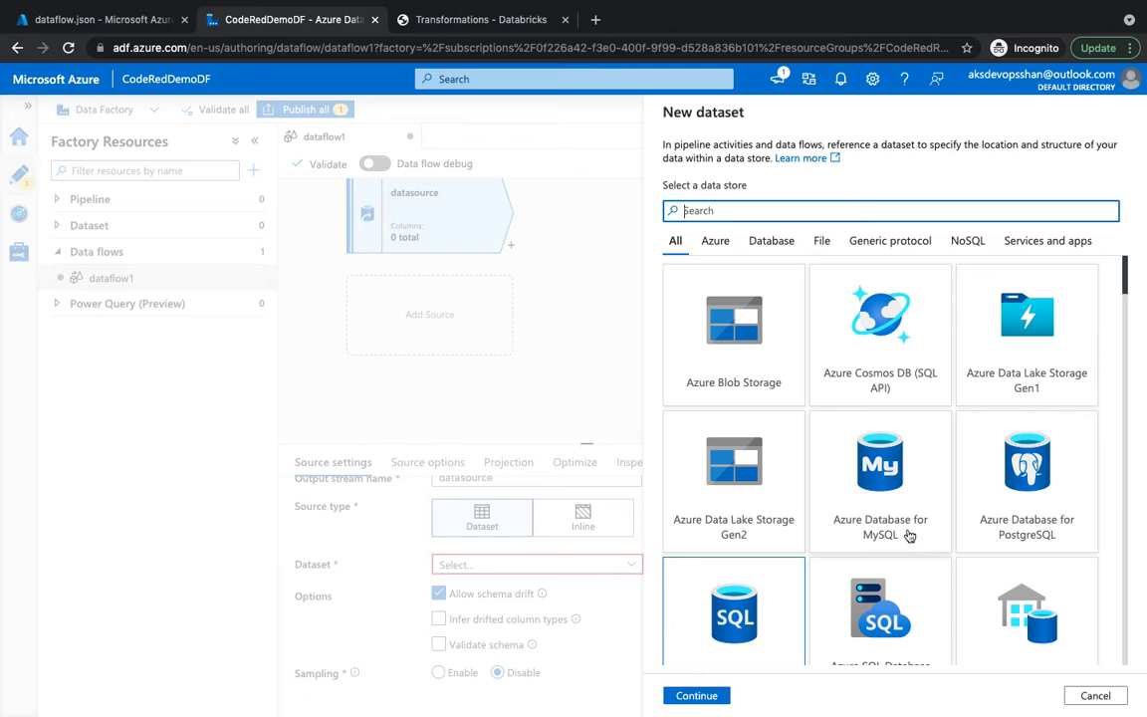
- Examine the full range of data stores offered for the new dataset, including those unavailable for data flows
scroll(909, 536, "down", 3)
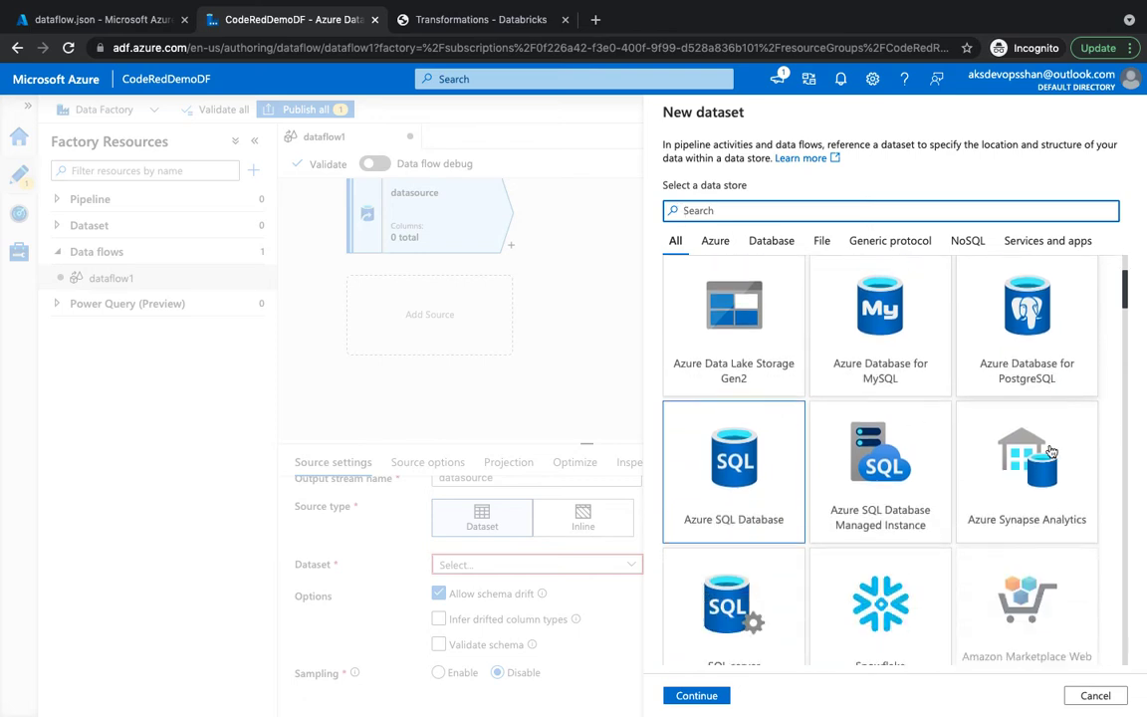
scroll(775, 353, "down", 3)
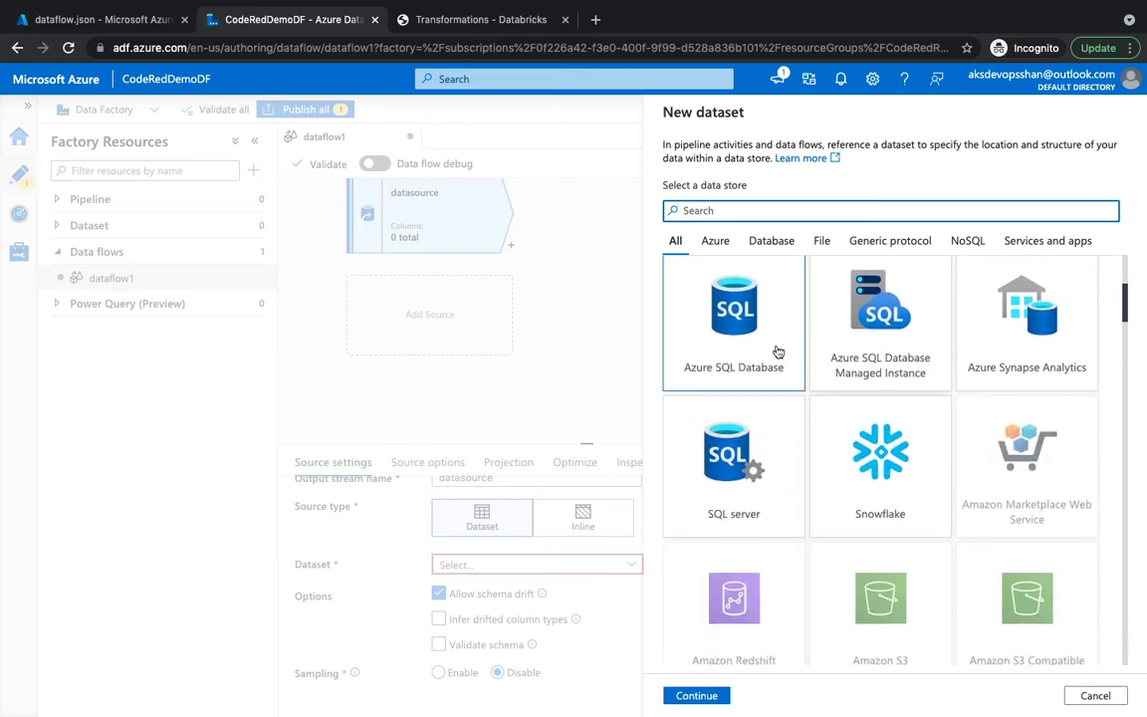
scroll(773, 520, "down", 3)
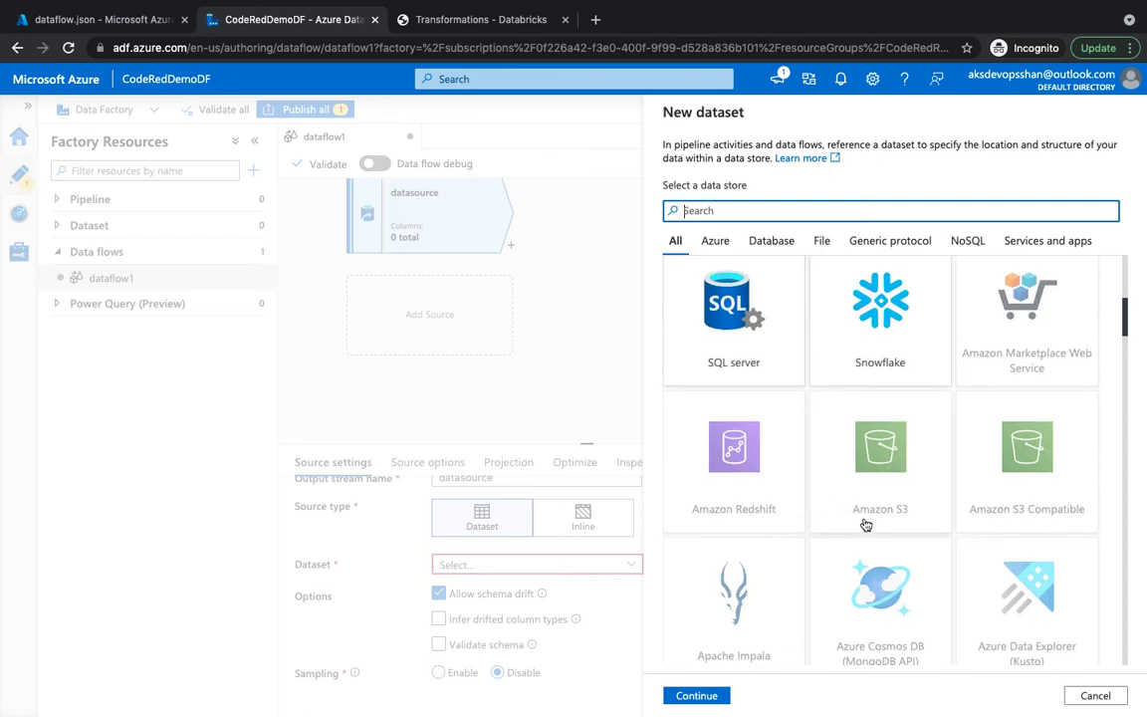
scroll(864, 518, "down", 1)
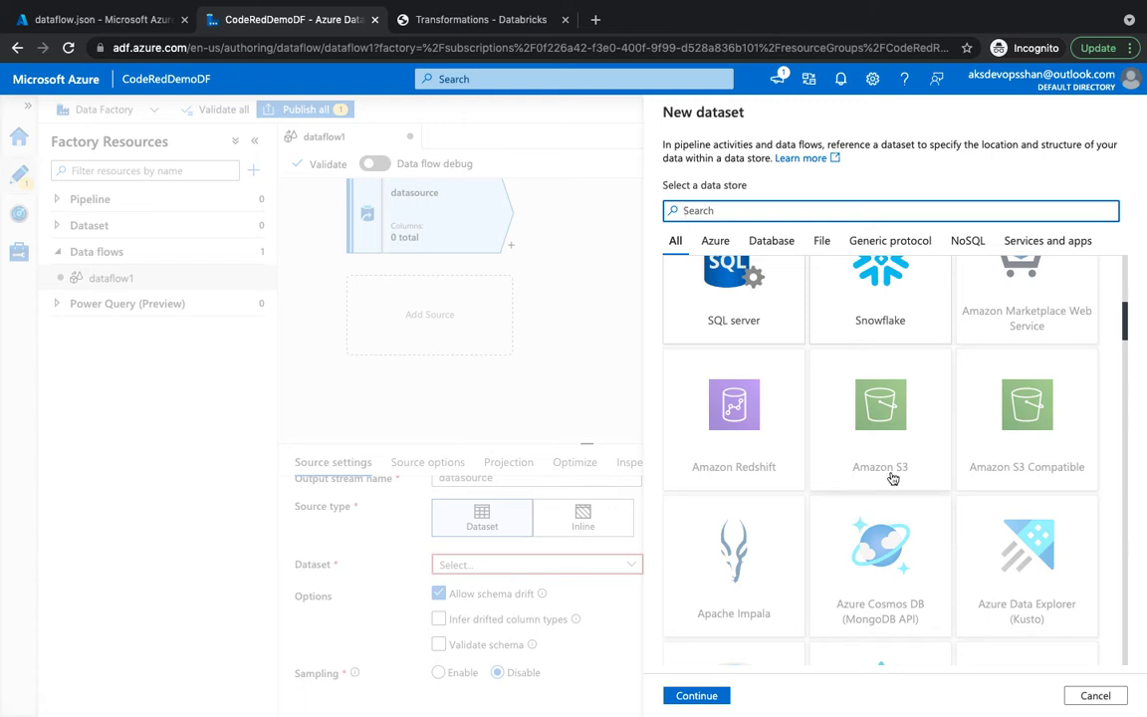
scroll(881, 458, "down", 2)
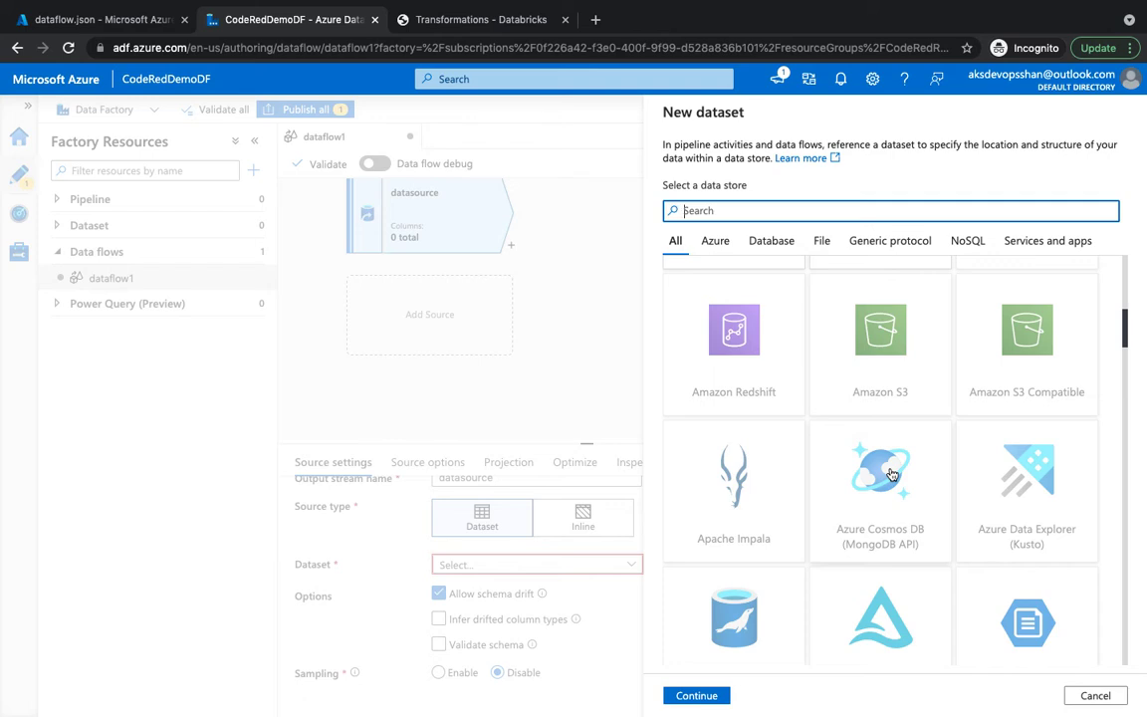
scroll(892, 475, "down", 1)
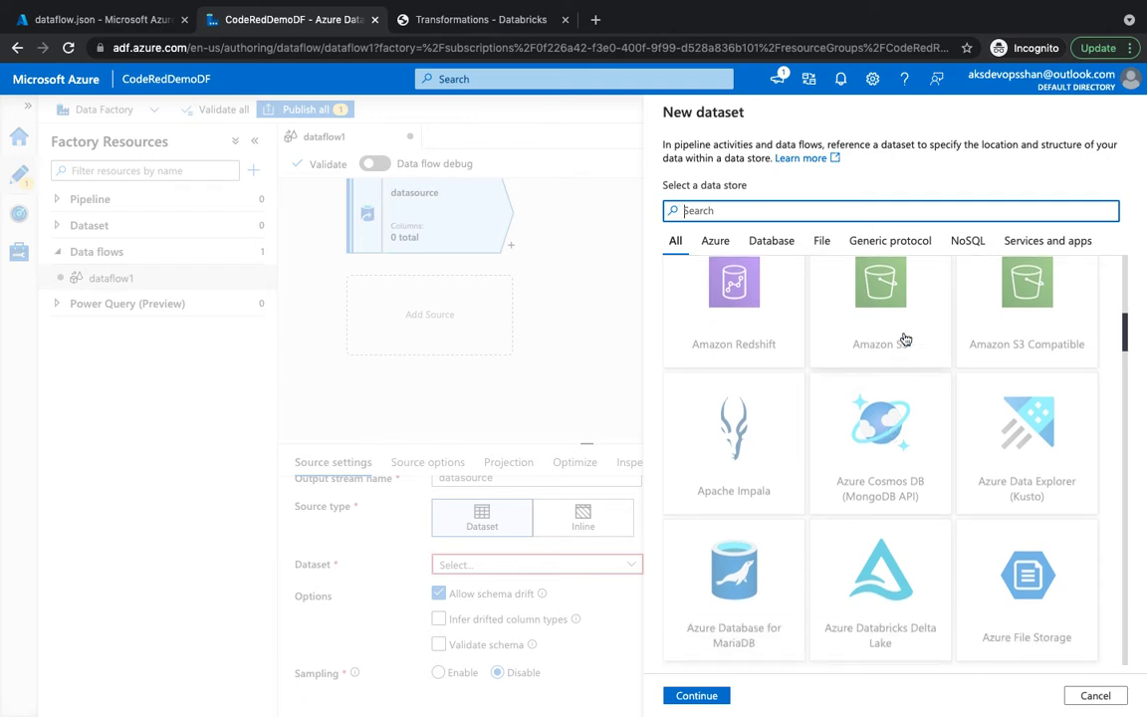
scroll(904, 339, "down", 1)
scroll(772, 431, "down", 1)
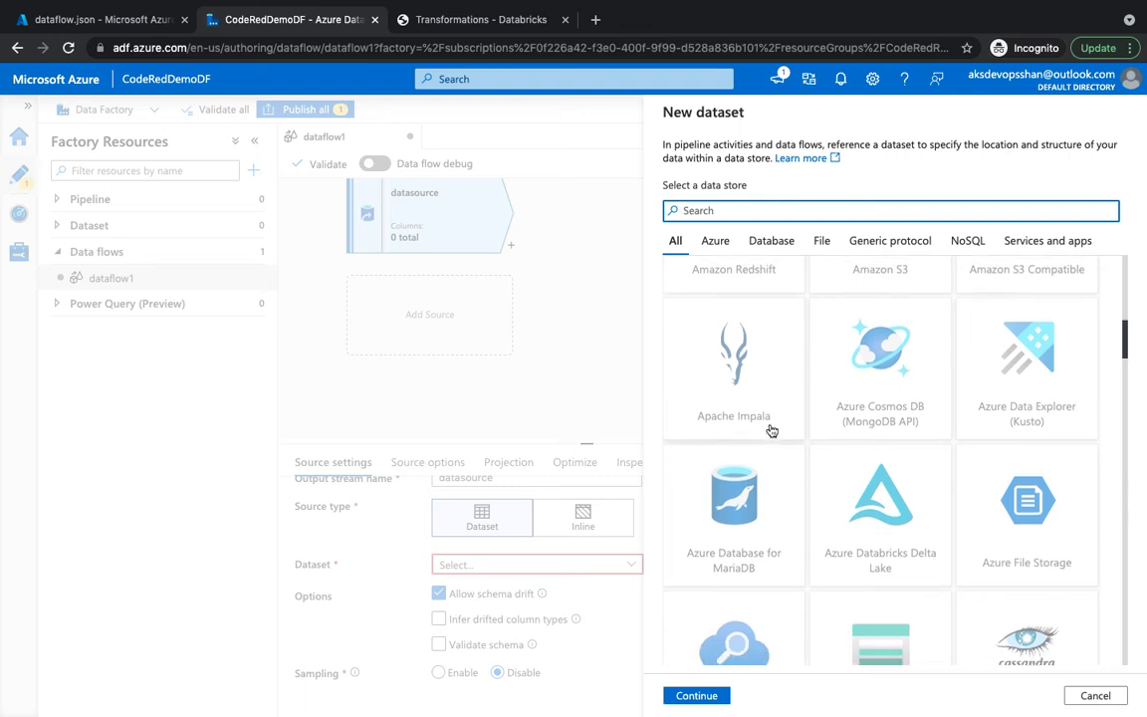
scroll(786, 468, "down", 5)
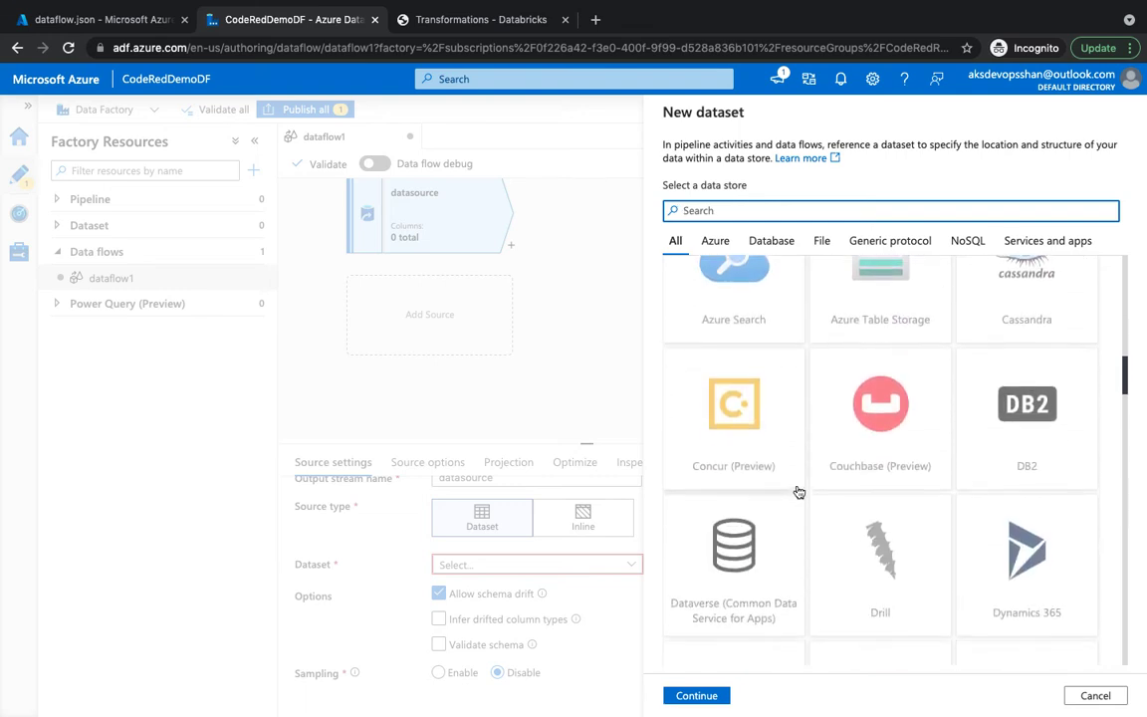
scroll(878, 448, "down", 4)
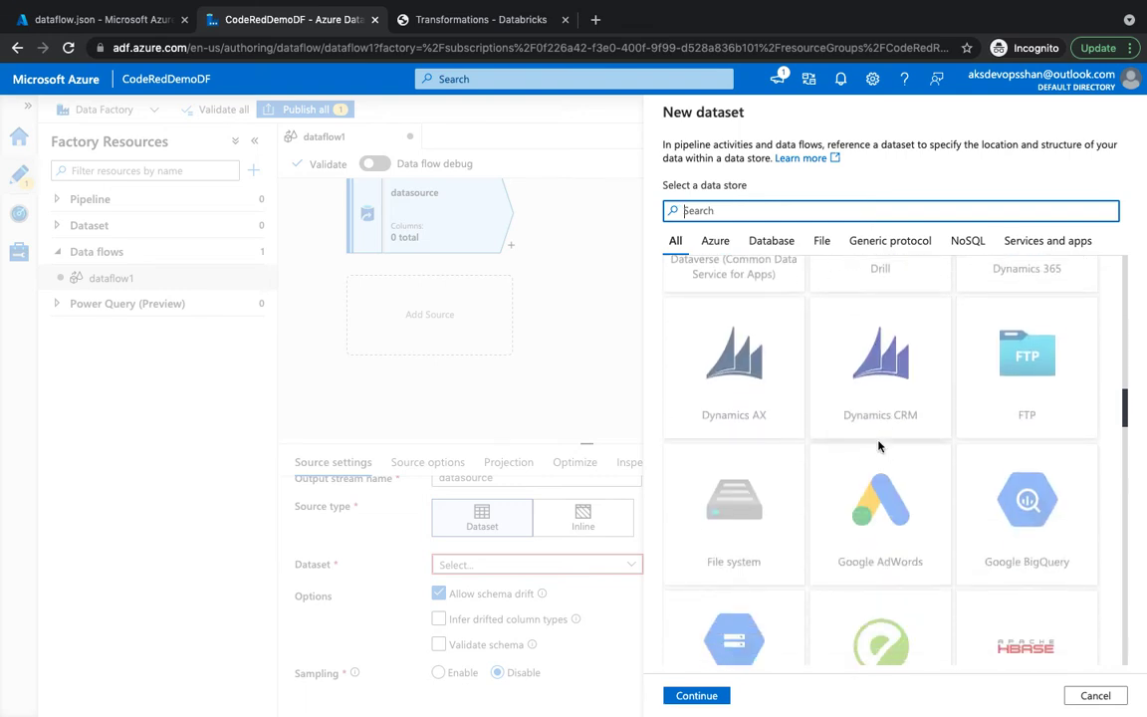
scroll(879, 447, "down", 5)
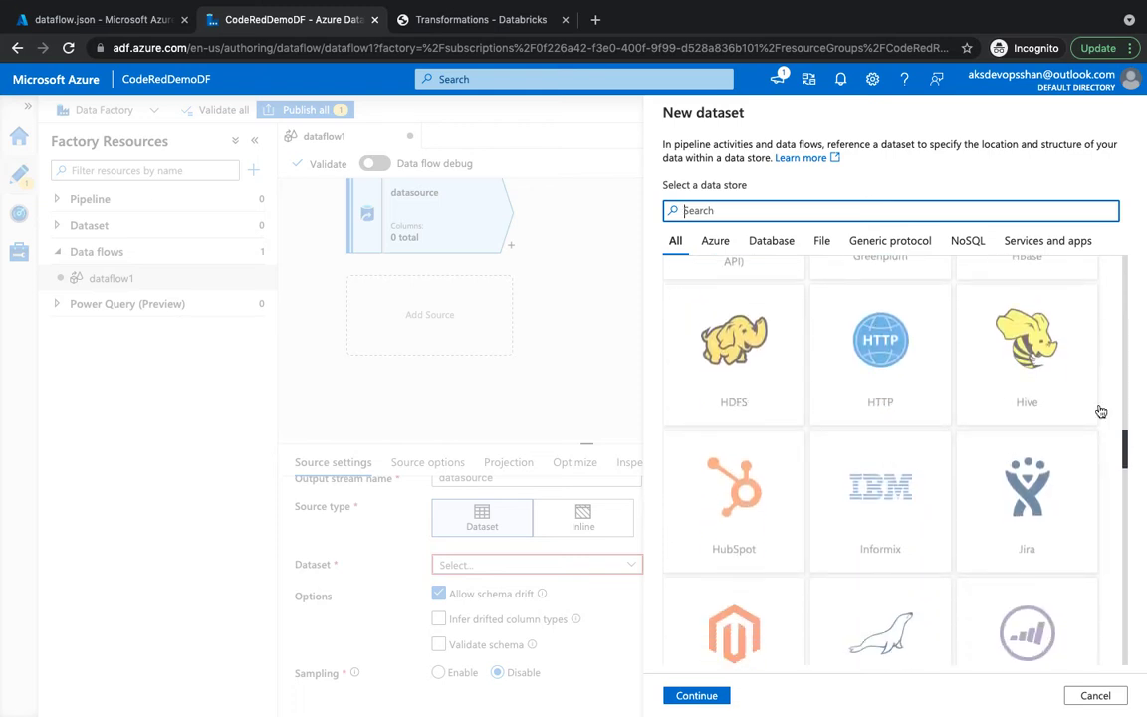
scroll(1052, 416, "down", 4)
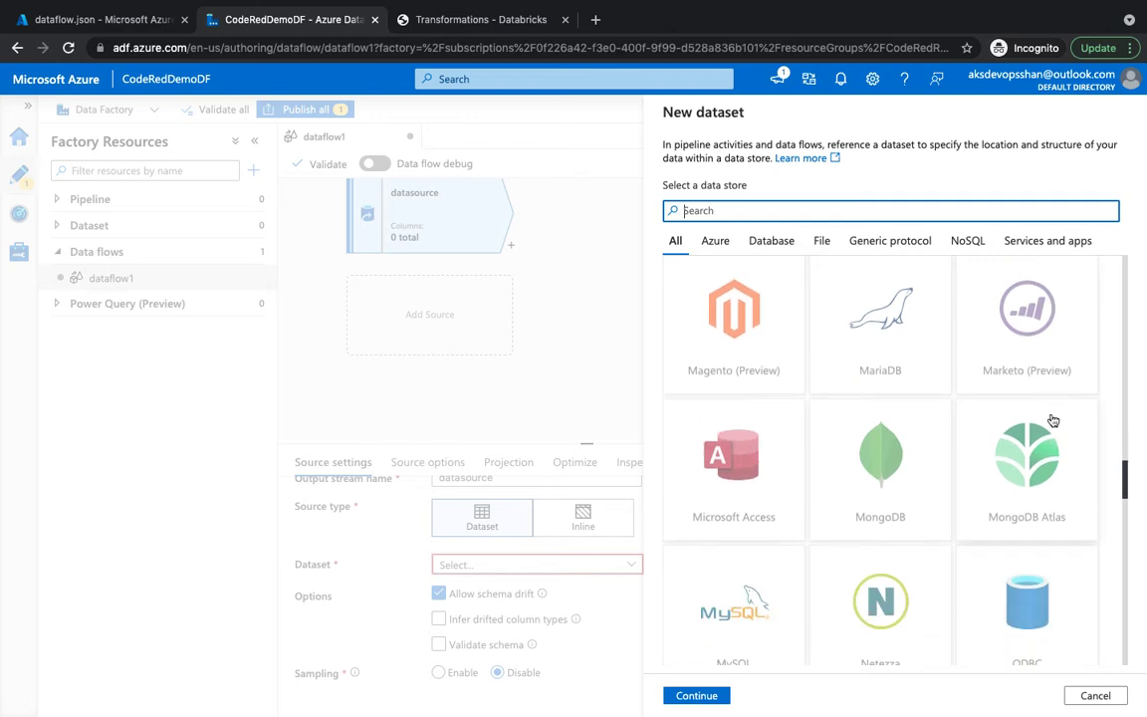
scroll(847, 476, "down", 2)
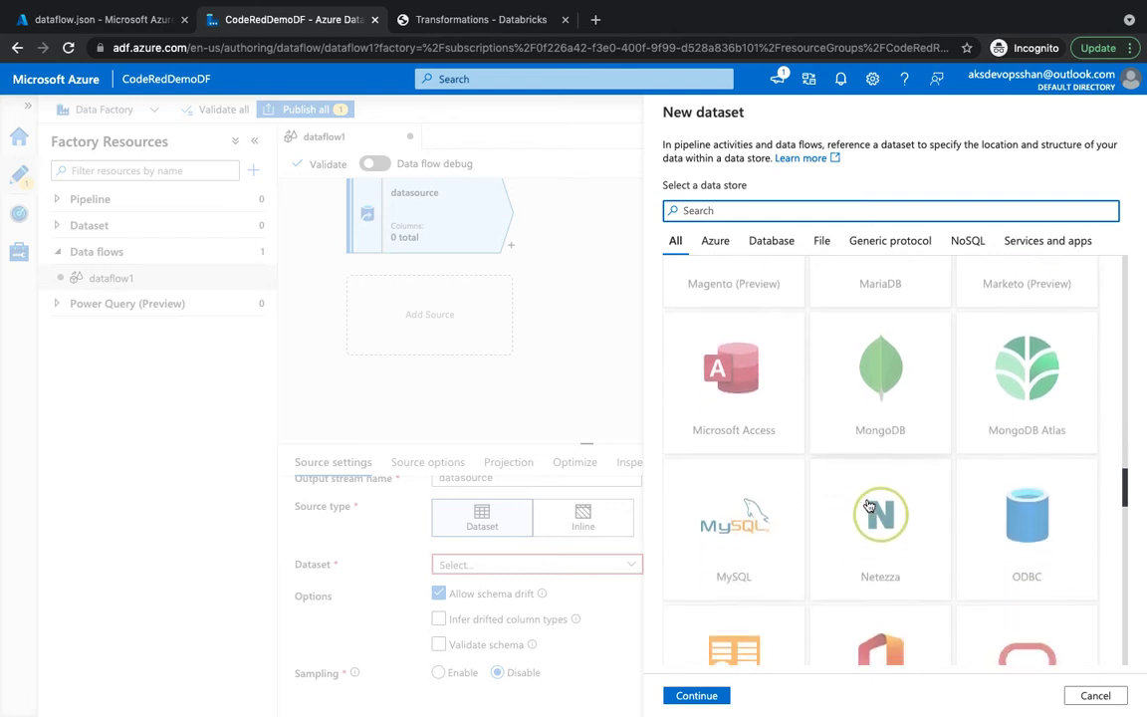
scroll(868, 506, "down", 15)
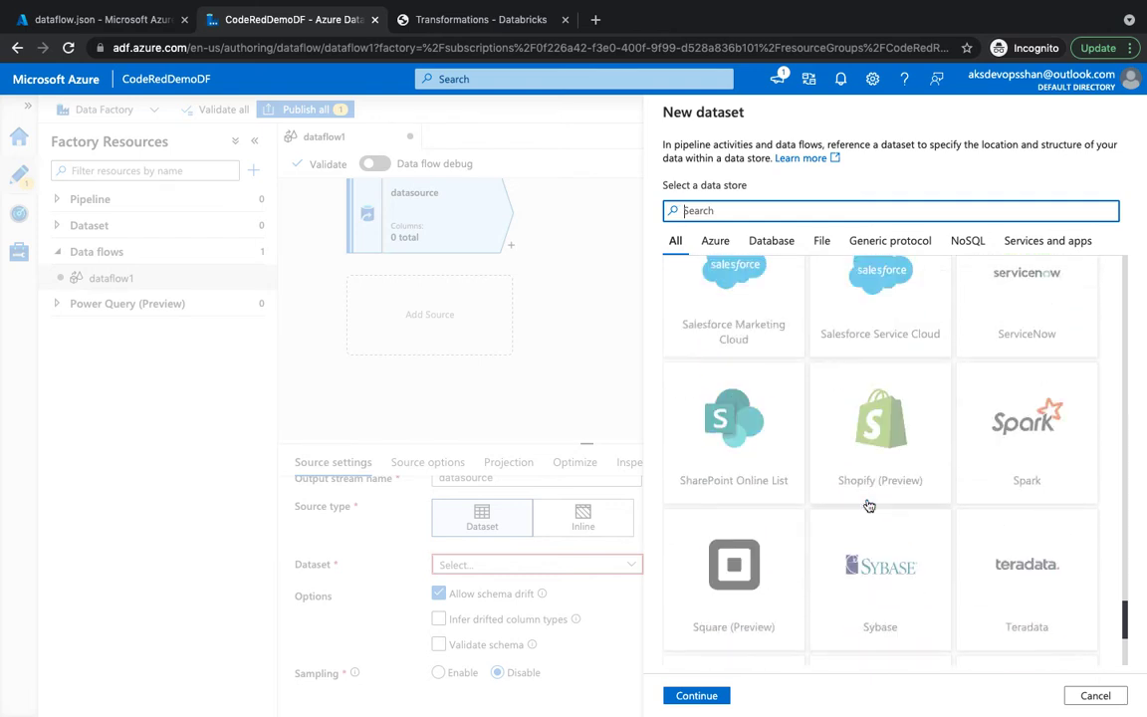
scroll(868, 506, "down", 2)
scroll(869, 506, "up", 20)
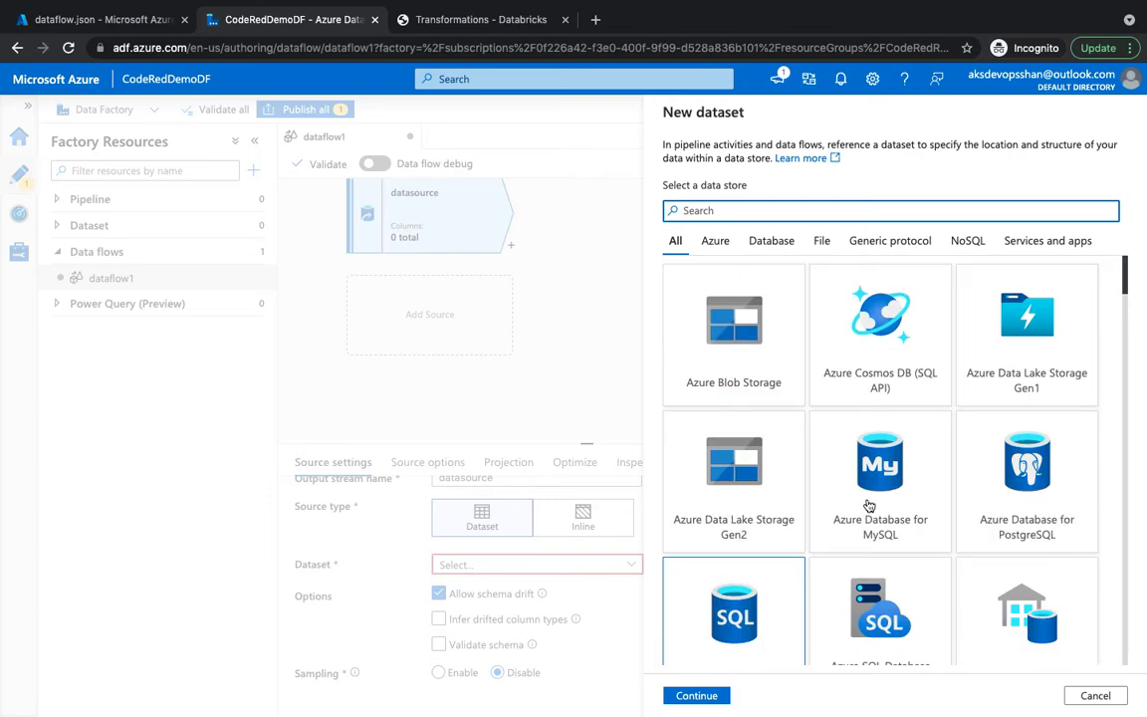
- Choose Azure Blob Storage as the new dataset's data store and JSON as its format
left_click(675, 299)
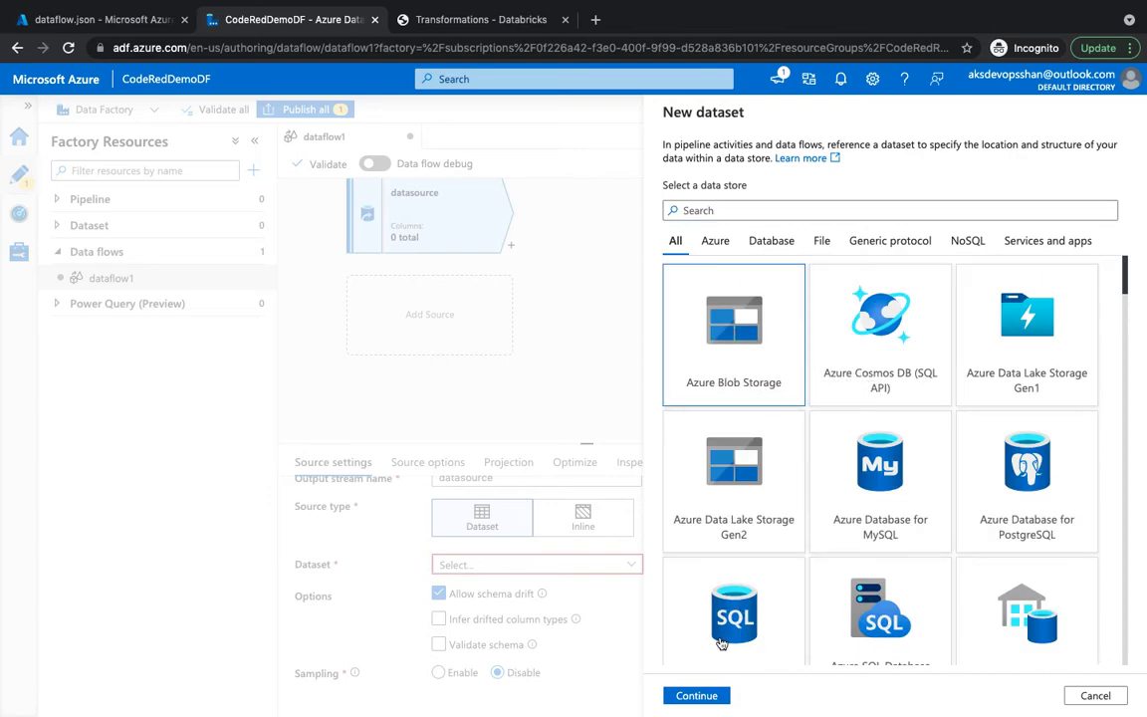
double_click(743, 384)
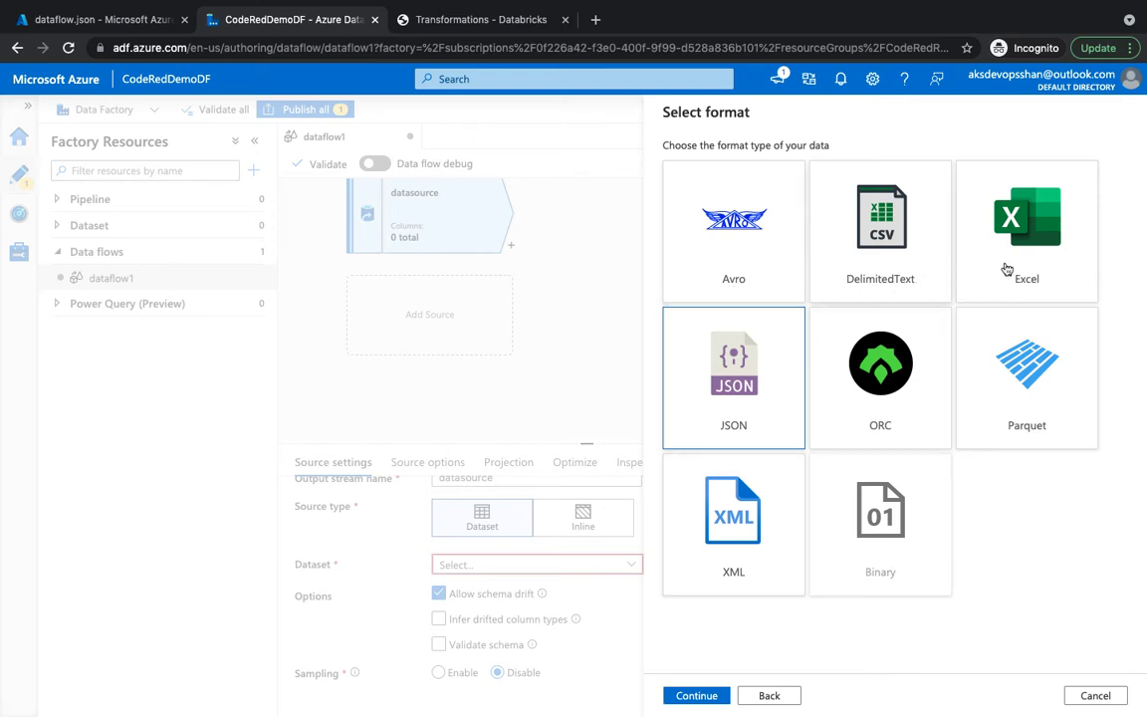
double_click(761, 414)
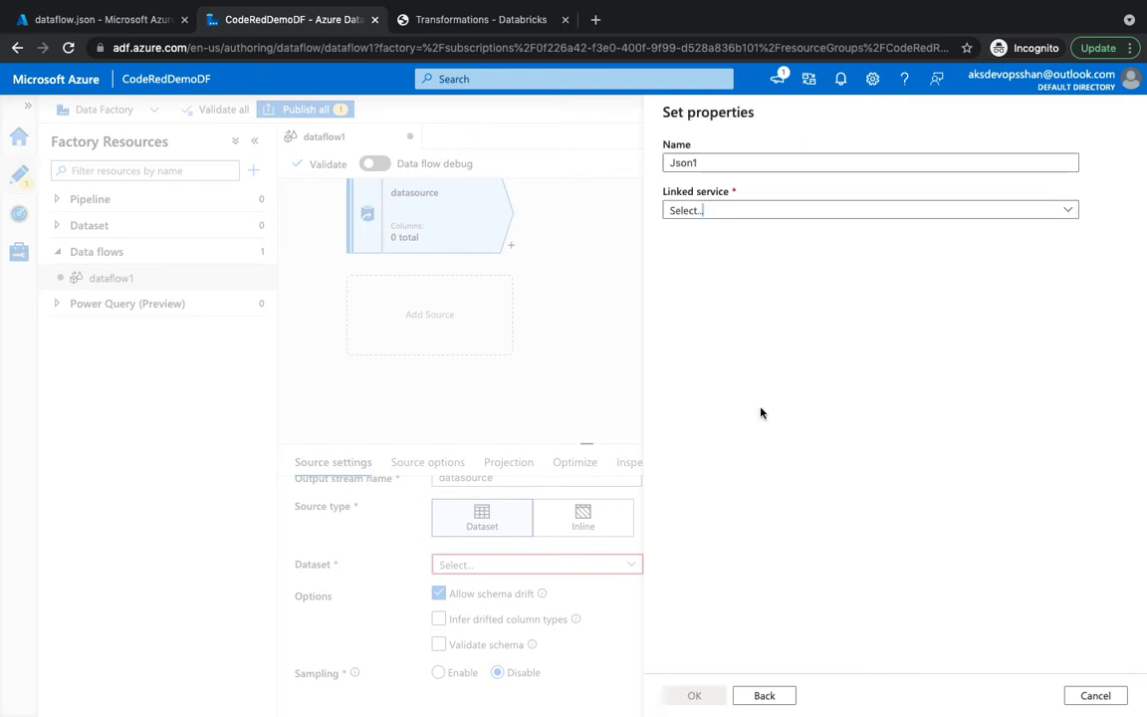
- Name the new dataset JsonLinked and start creating a new linked service for it
double_click(788, 162)
type("JsonLin")
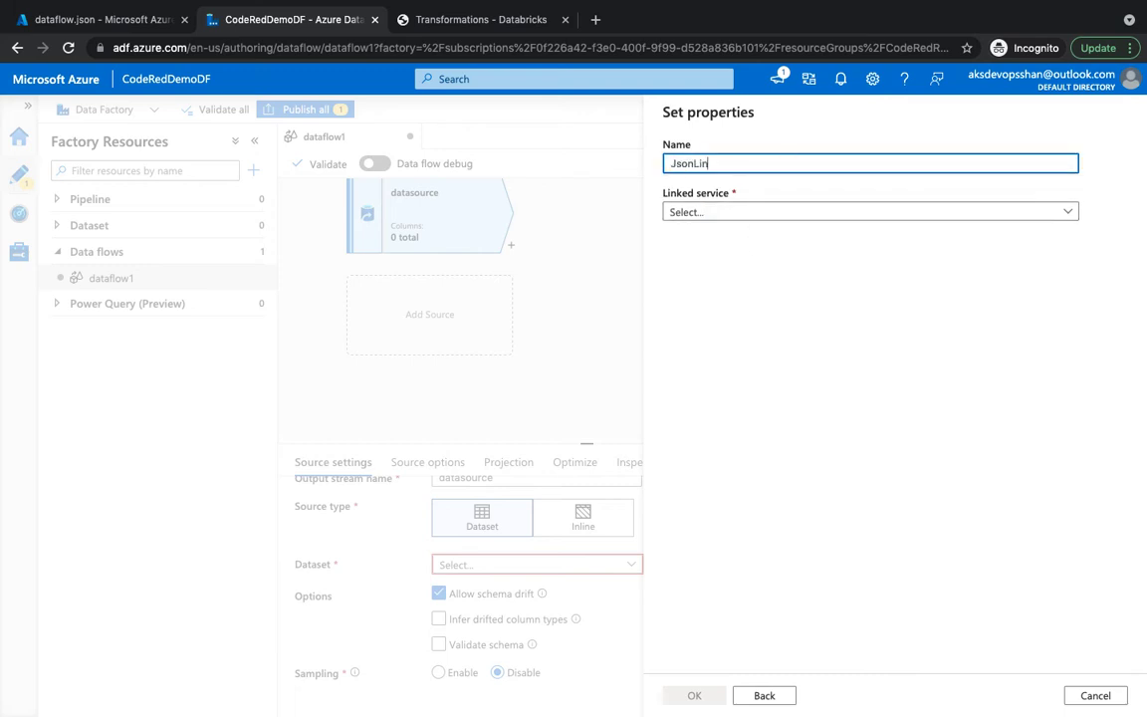
type("ked")
left_click(793, 214)
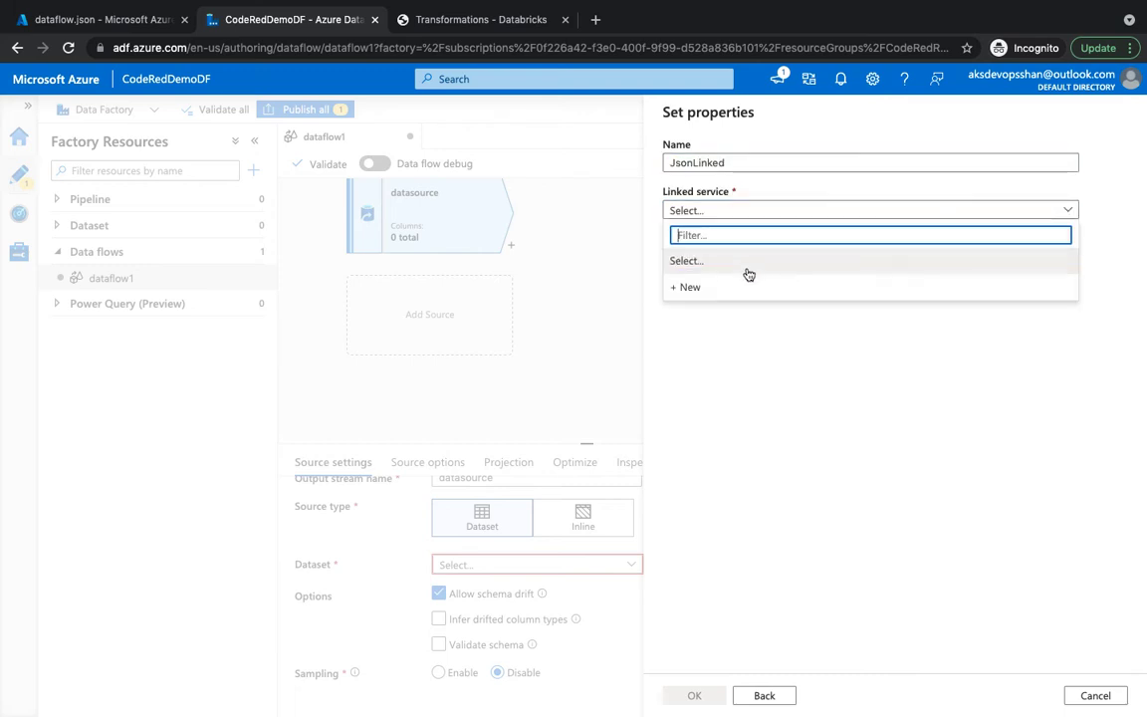
left_click(742, 283)
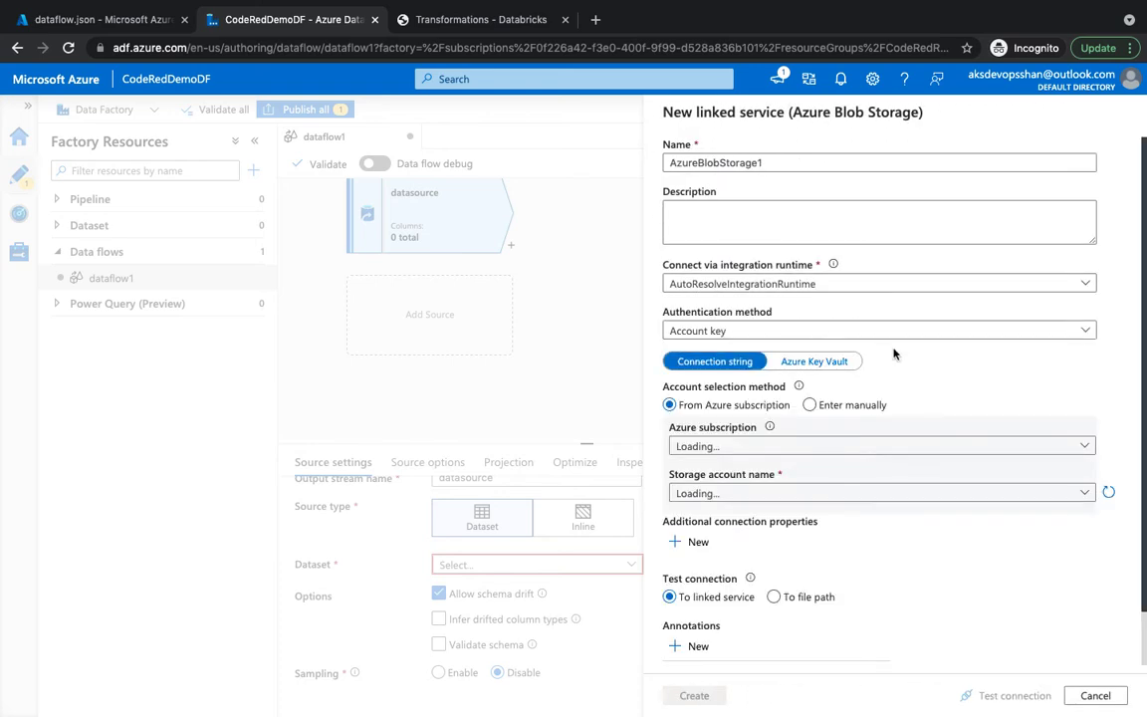
- Create the Azure Blob Storage linked service with Azure subscription 1 and storage account sourcecodedf, testing its connection first
scroll(901, 353, "down", 1)
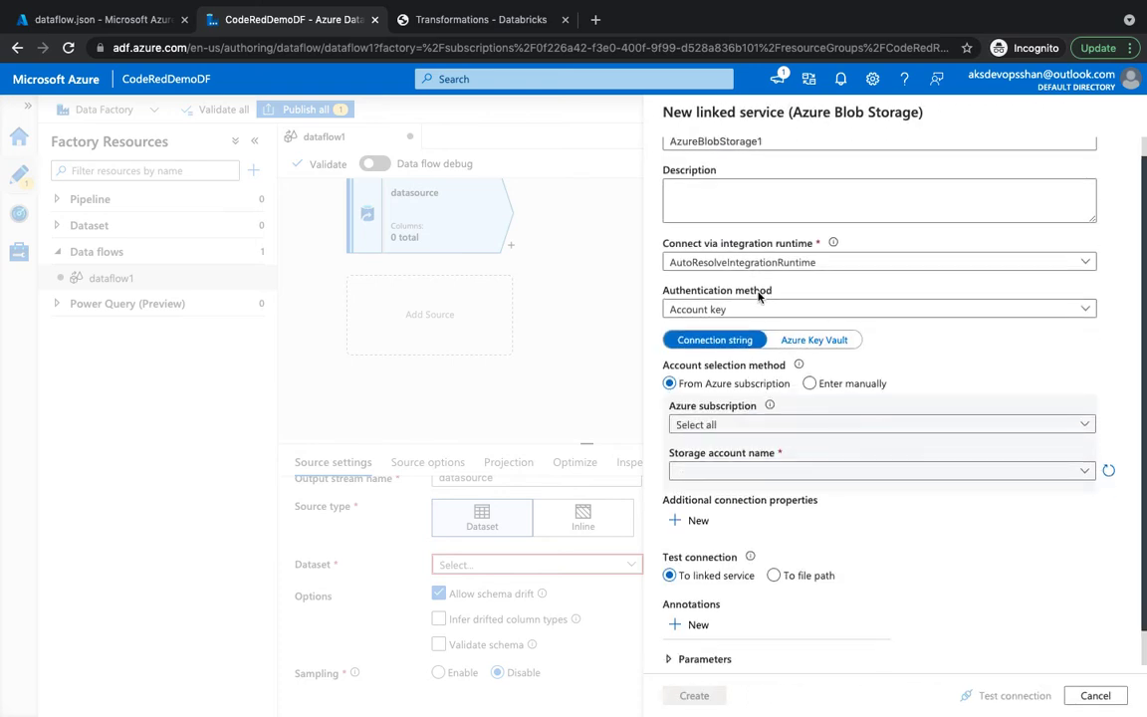
scroll(840, 343, "down", 1)
left_click(833, 400)
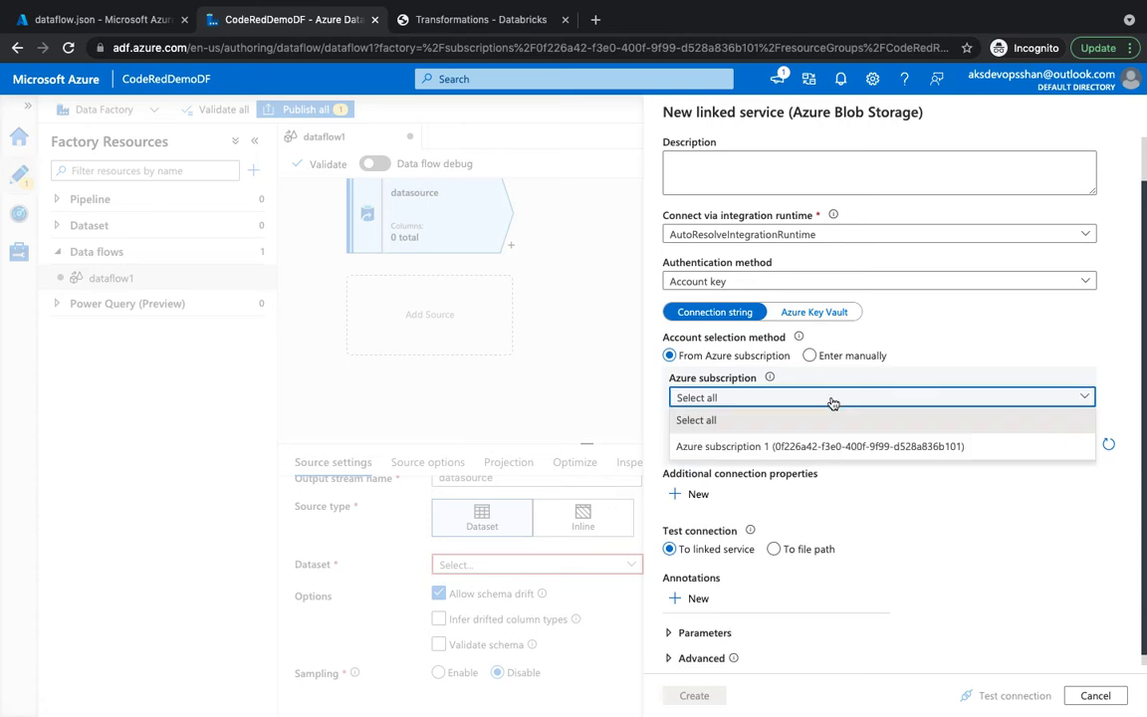
left_click(786, 445)
left_click(815, 443)
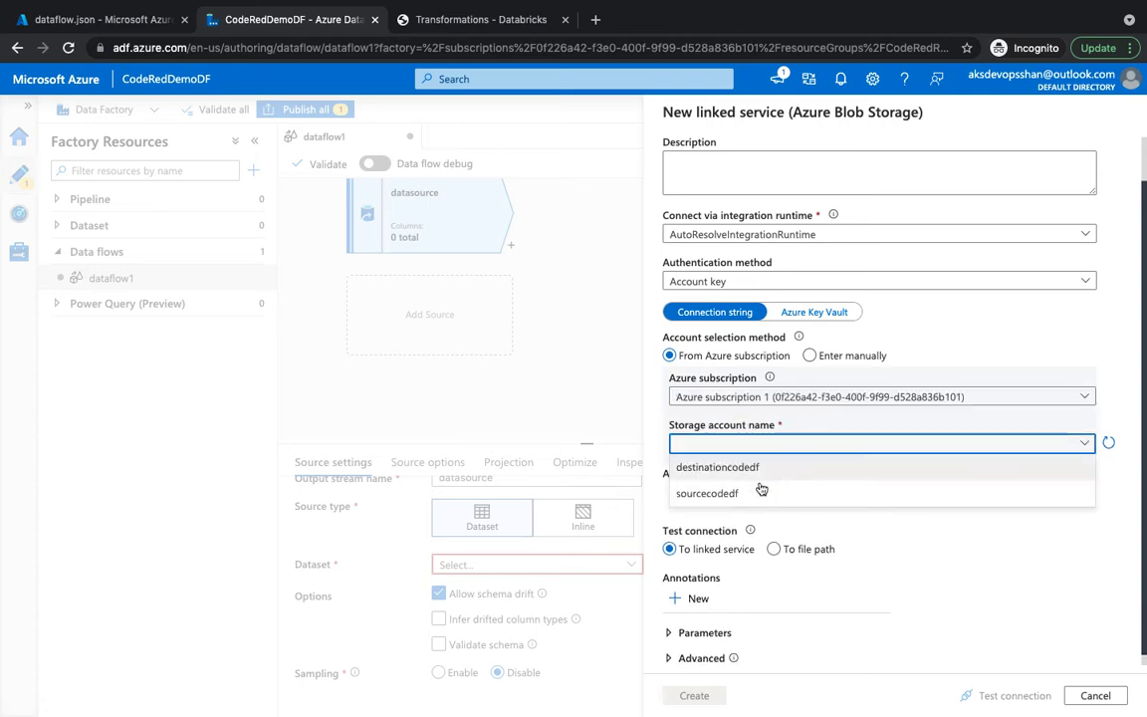
left_click(744, 494)
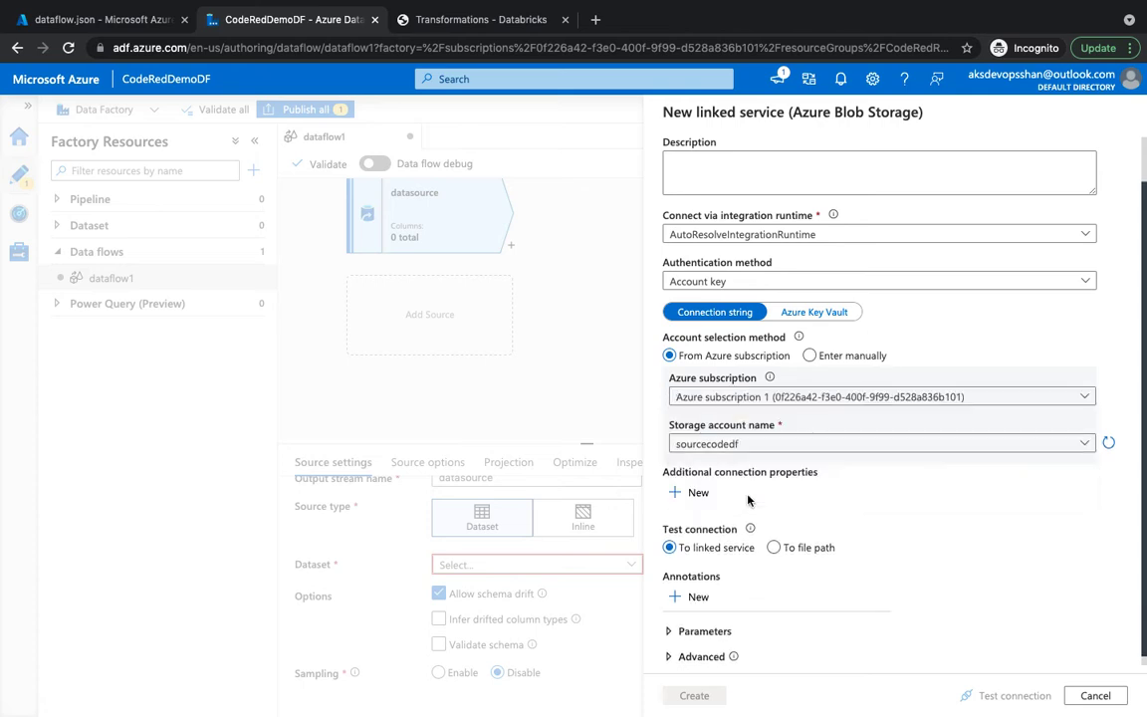
left_click(1004, 696)
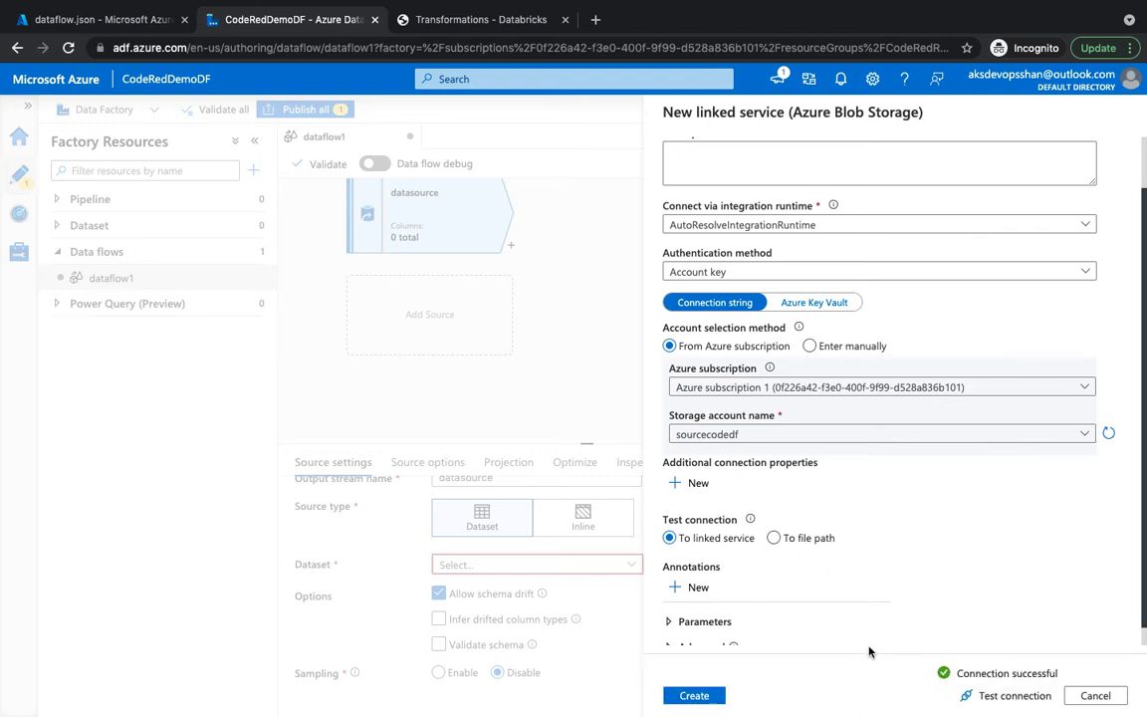
left_click(694, 696)
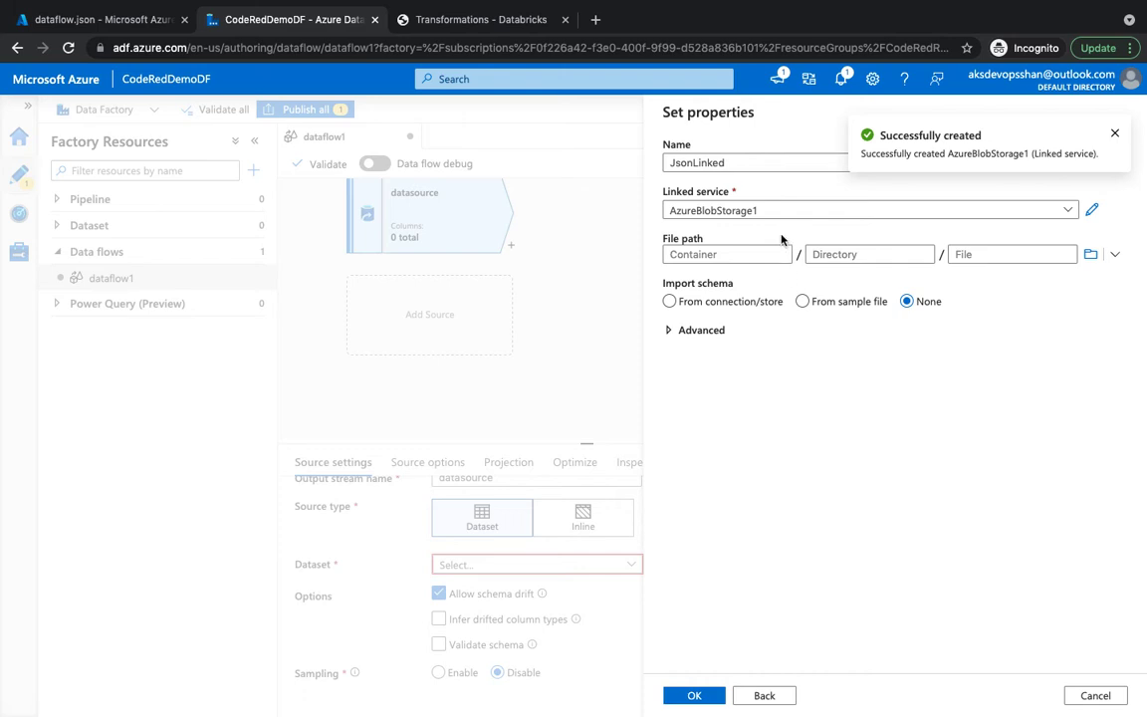
- Set the dataset's file path to dataflow.json in the dataflow container
left_click(1091, 259)
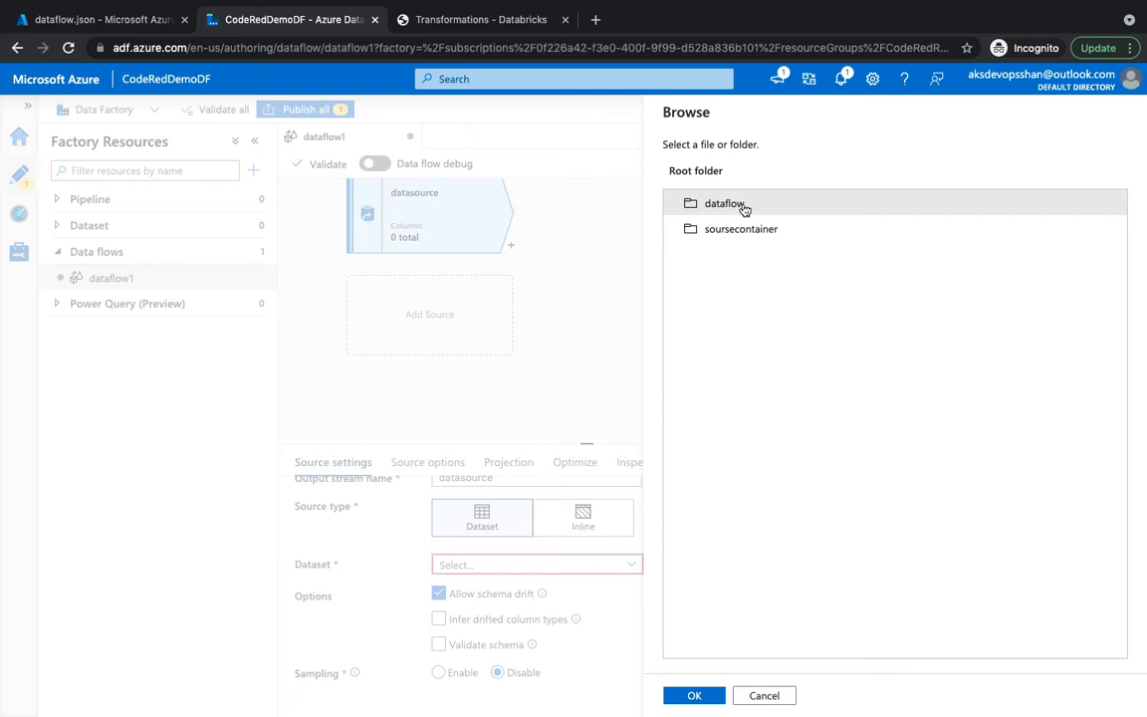
left_click(742, 209)
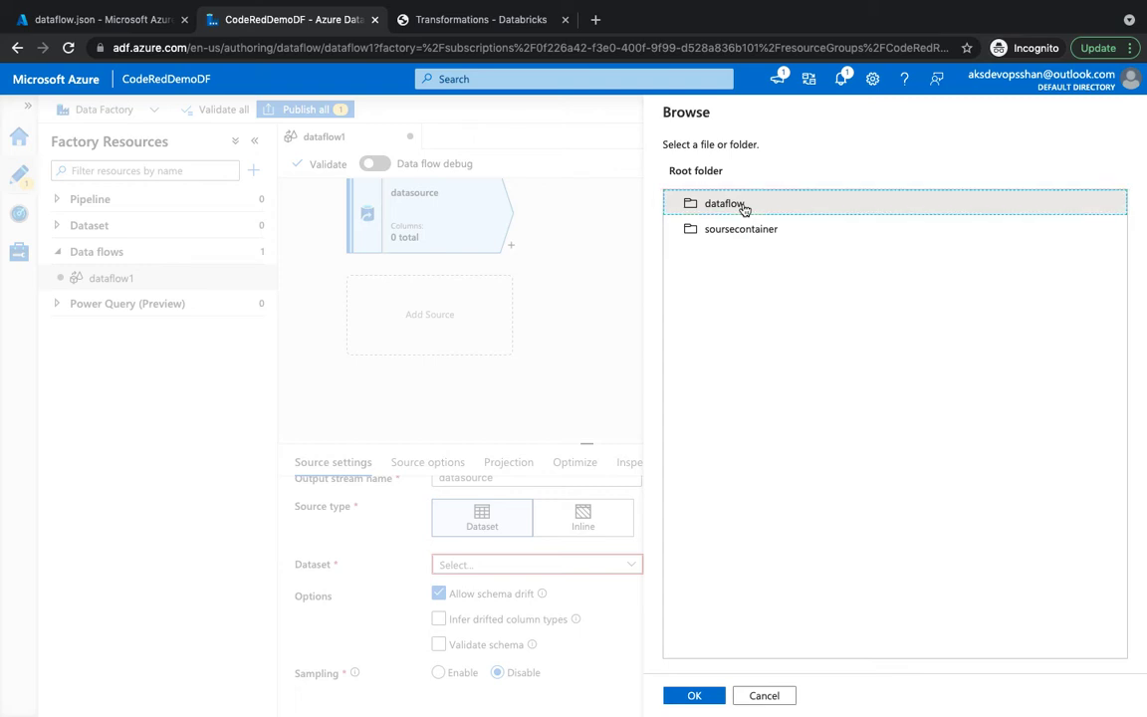
double_click(743, 209)
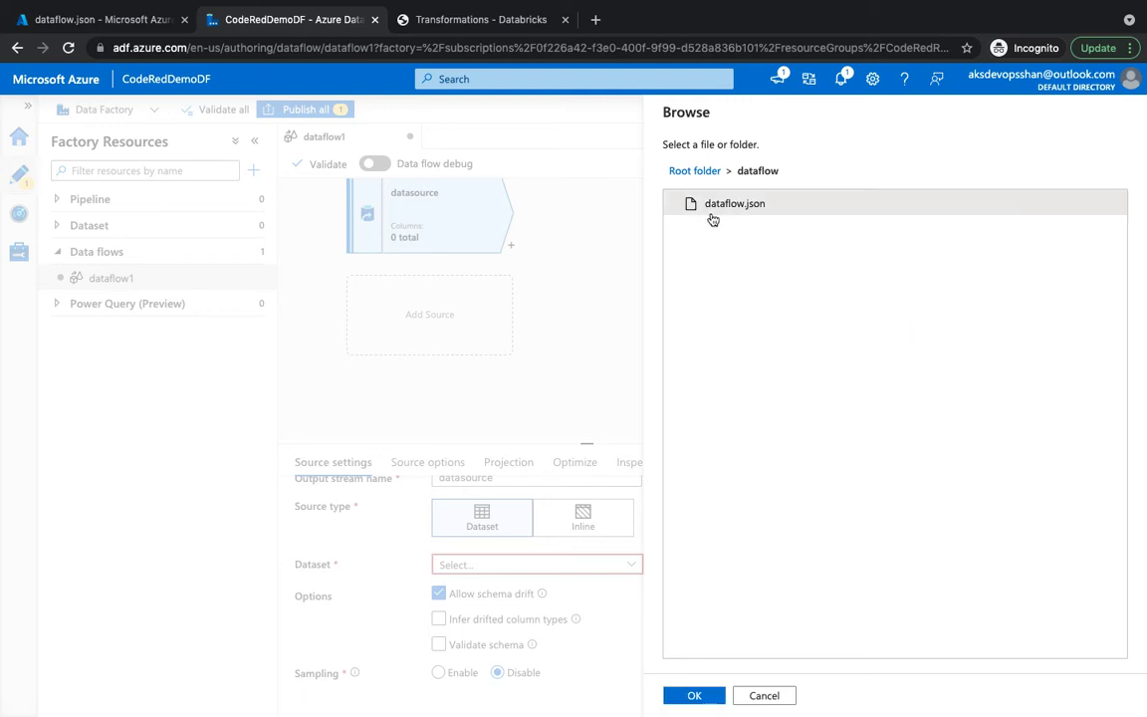
double_click(732, 210)
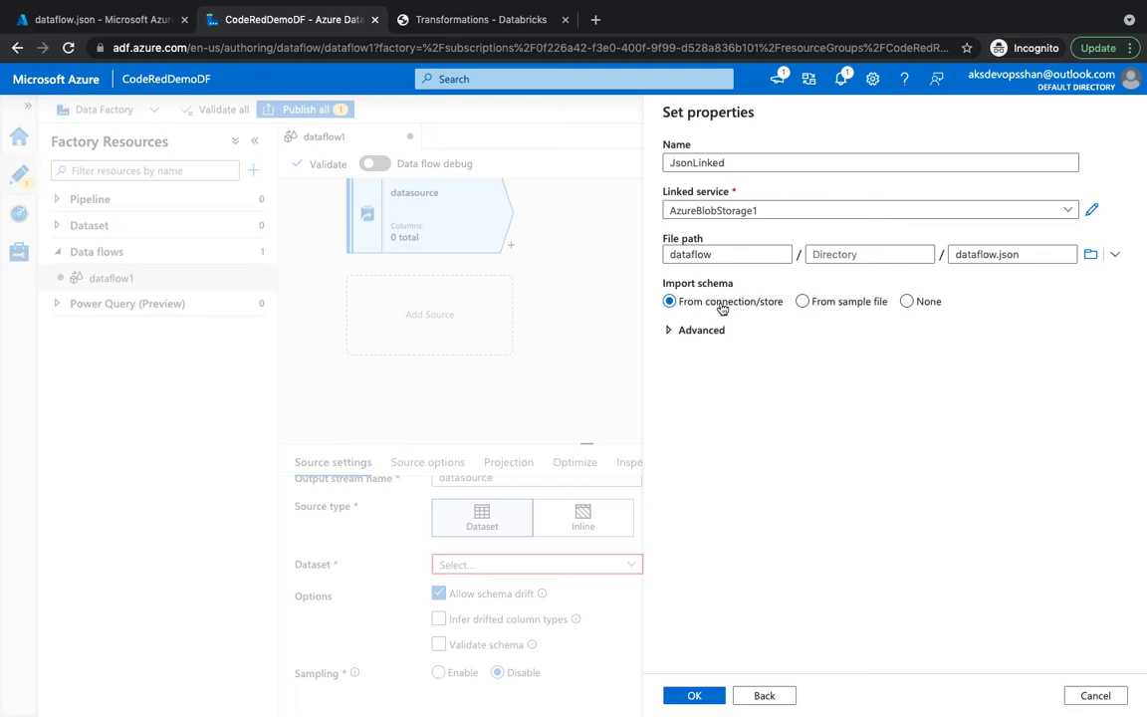
- Switch to the Databricks Transformations notebook and examine the code that reads the input file and infers its schema
left_click(494, 29)
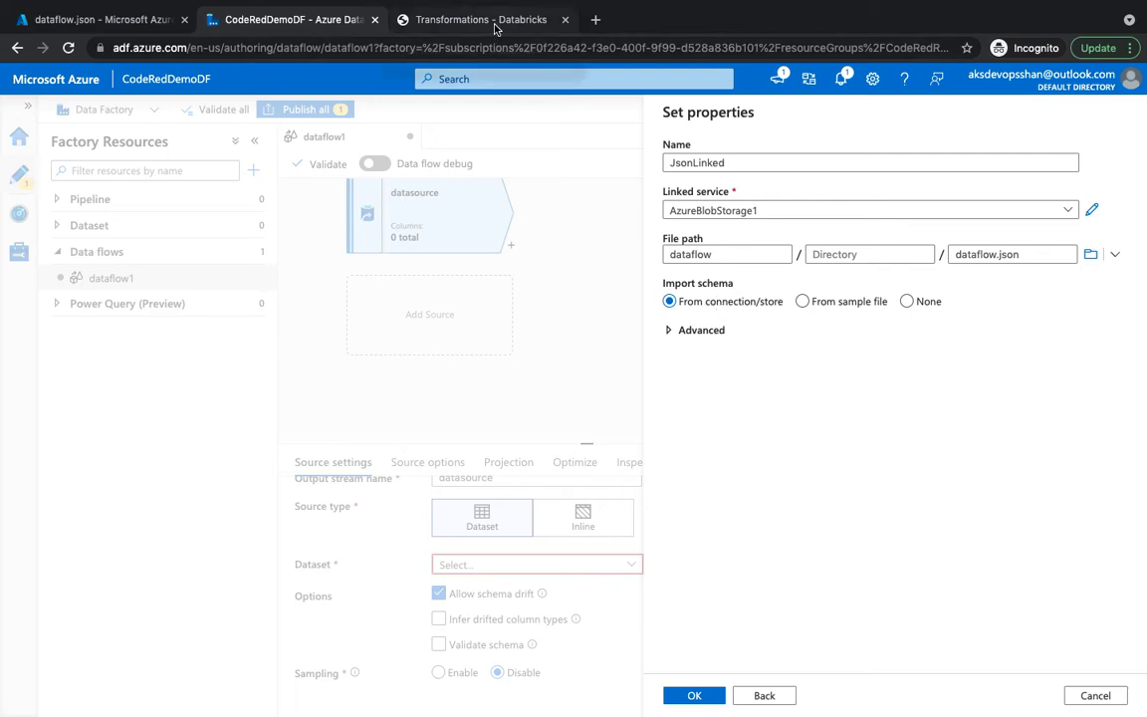
scroll(493, 428, "down", 3)
scroll(492, 430, "down", 5)
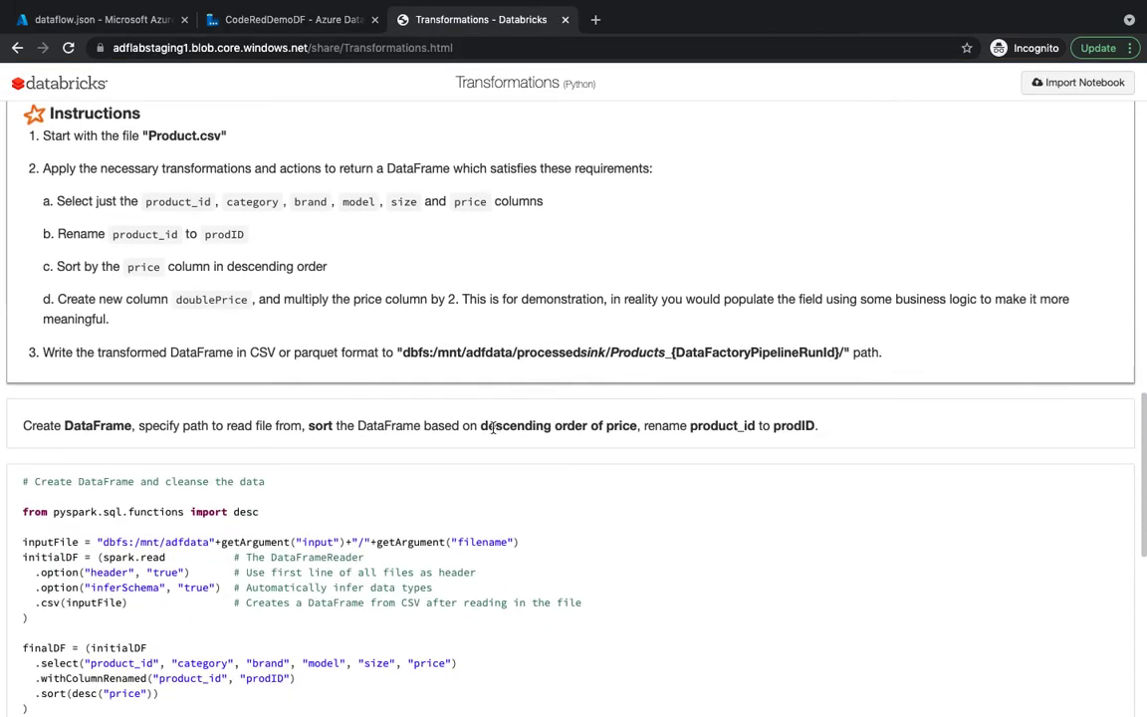
left_click_drag(73, 370, 169, 412)
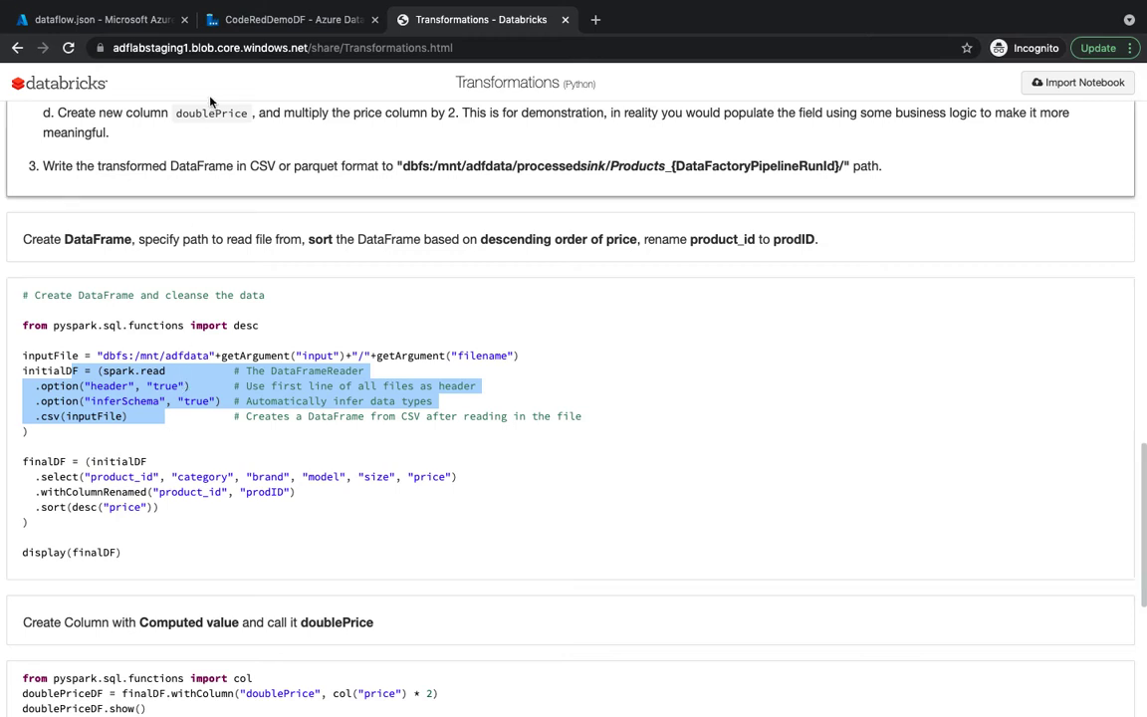
- Switch back to the CodeRedDemoDF data factory and create the JsonLinked dataset with its schema imported from the connection/store
left_click(257, 24)
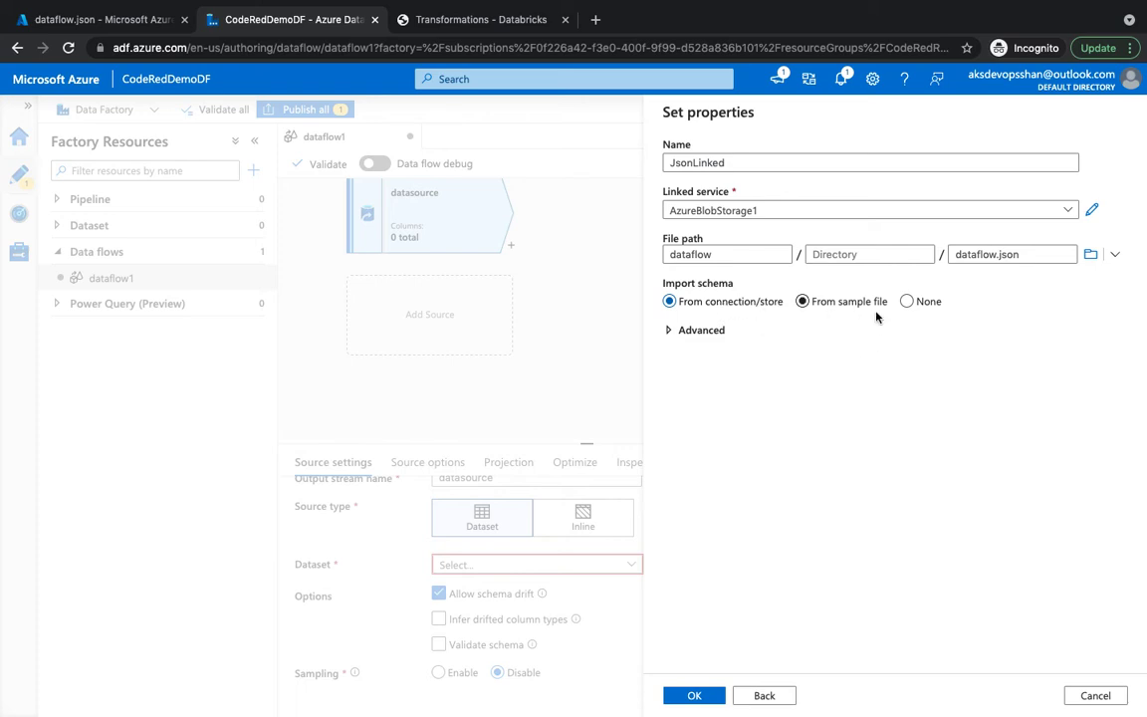
left_click(695, 701)
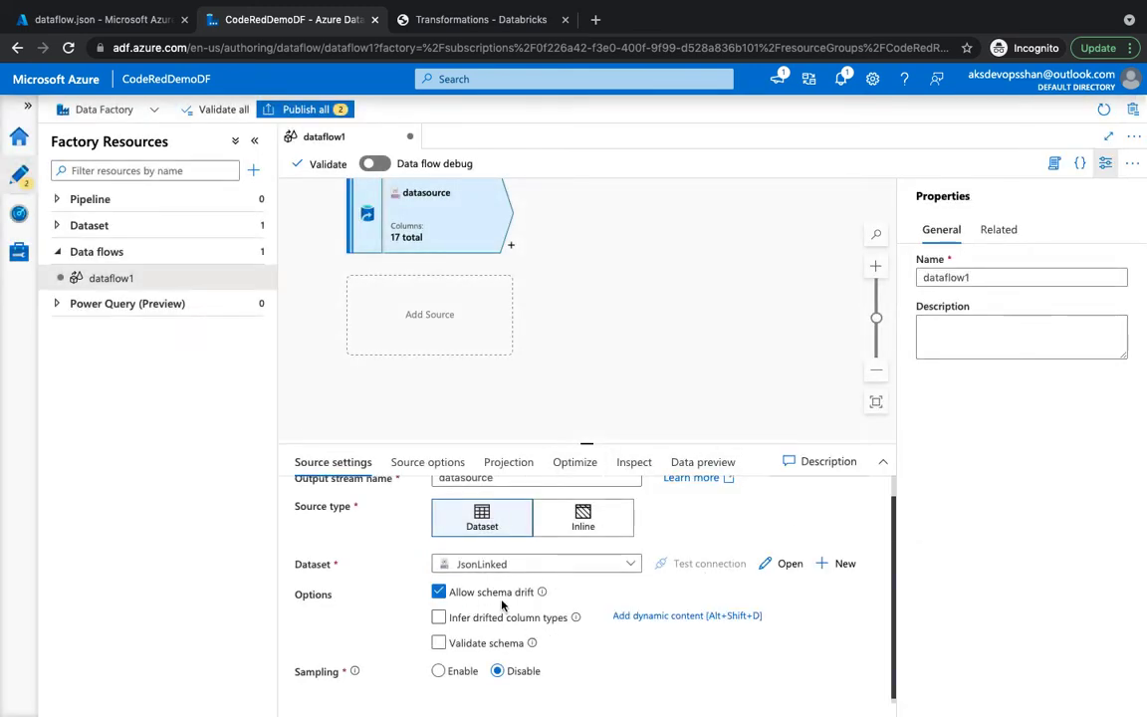
- Enable inferring of drifted column types, schema validation and sampling for the datasource stream
left_click(509, 623)
left_click(475, 644)
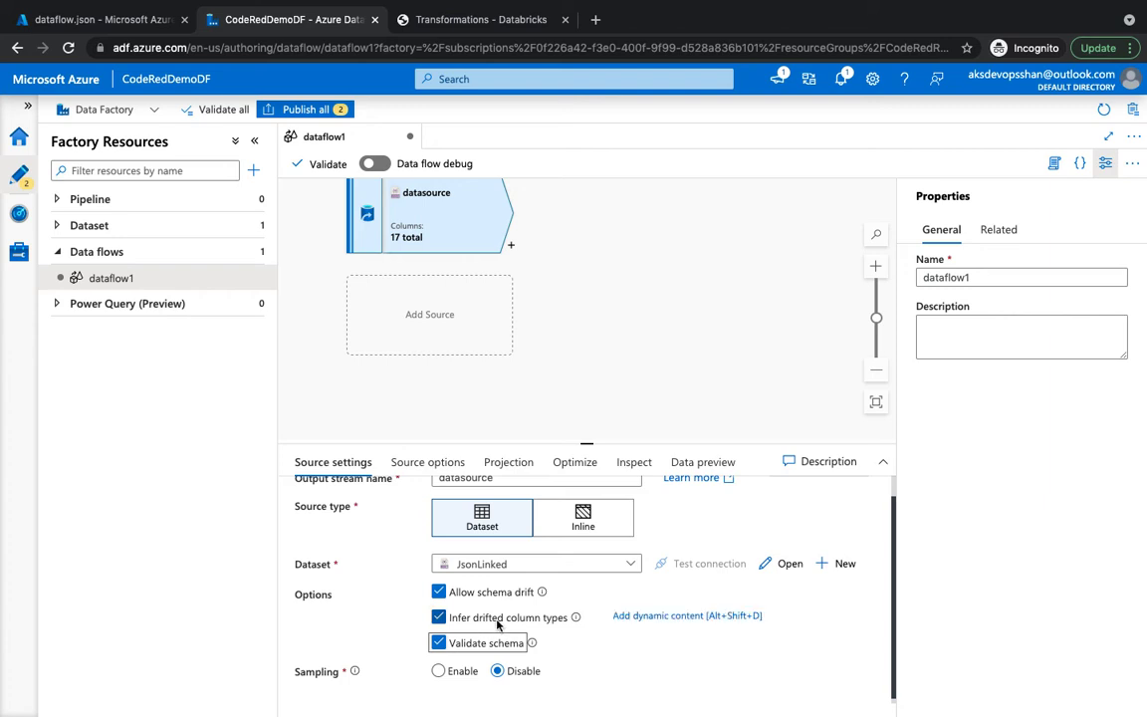
scroll(524, 638, "down", 1)
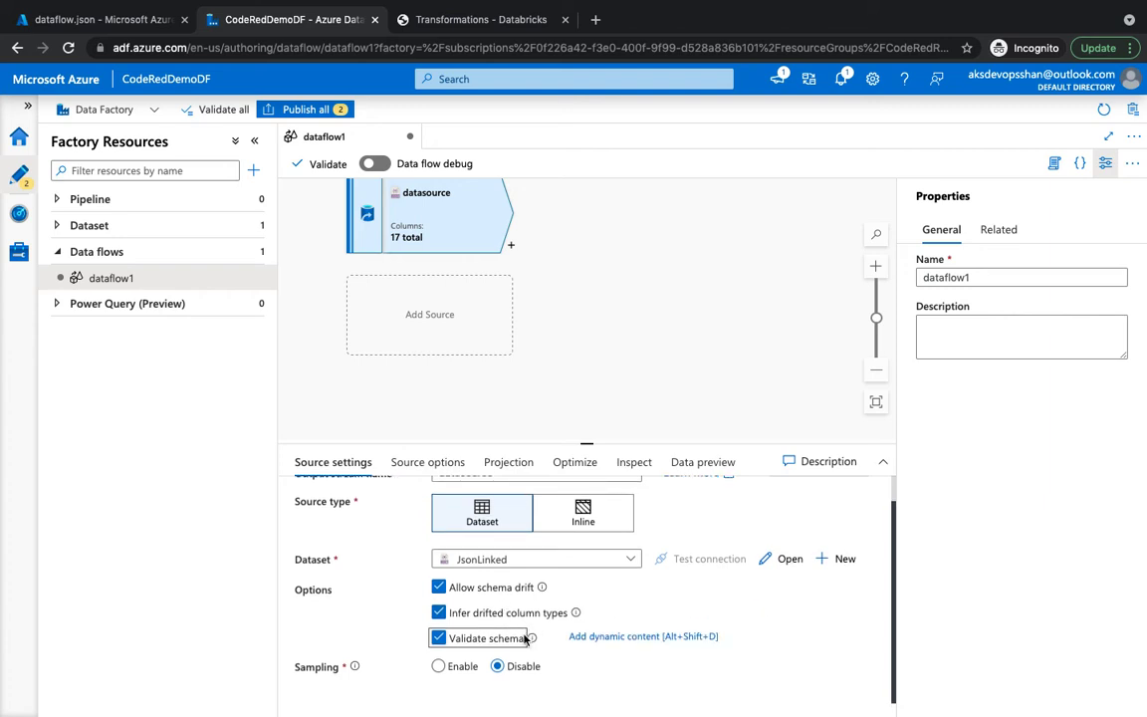
left_click(439, 665)
scroll(502, 612, "down", 1)
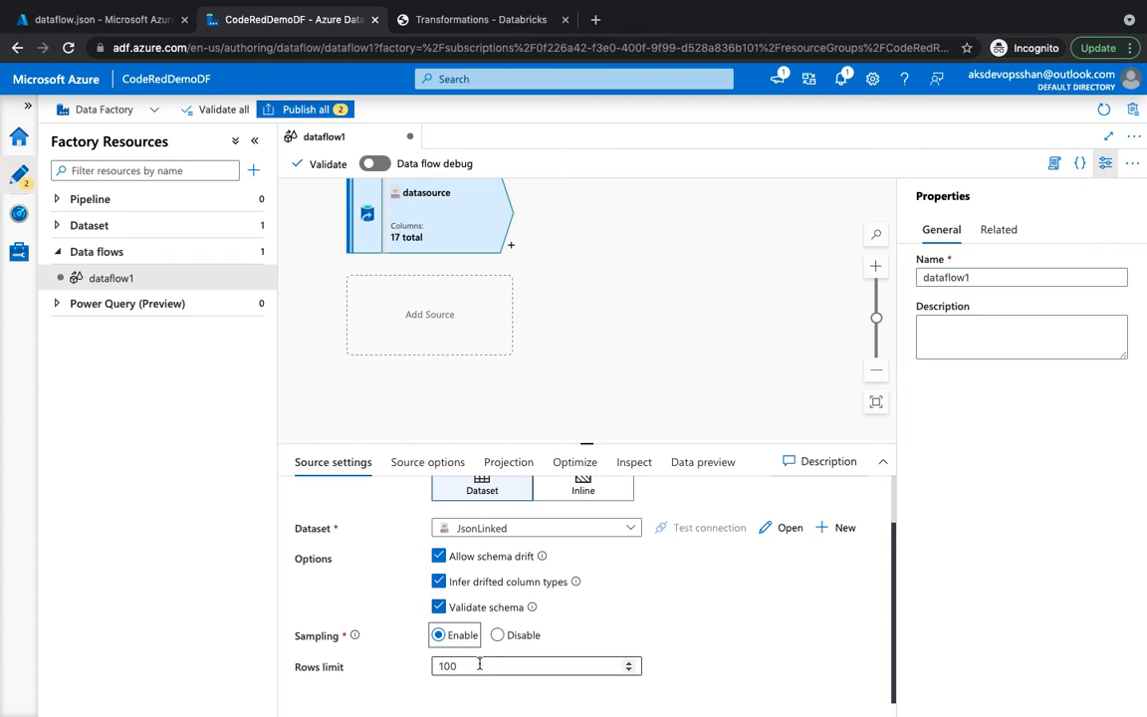
scroll(479, 664, "up", 1)
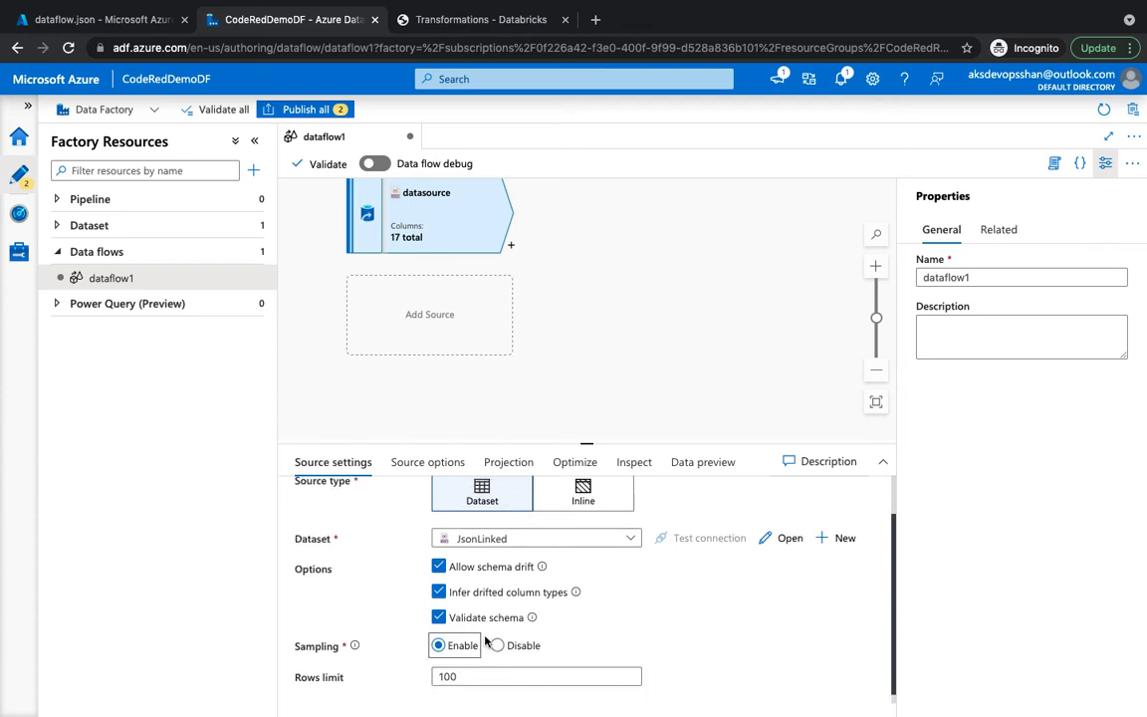
scroll(518, 649, "up", 2)
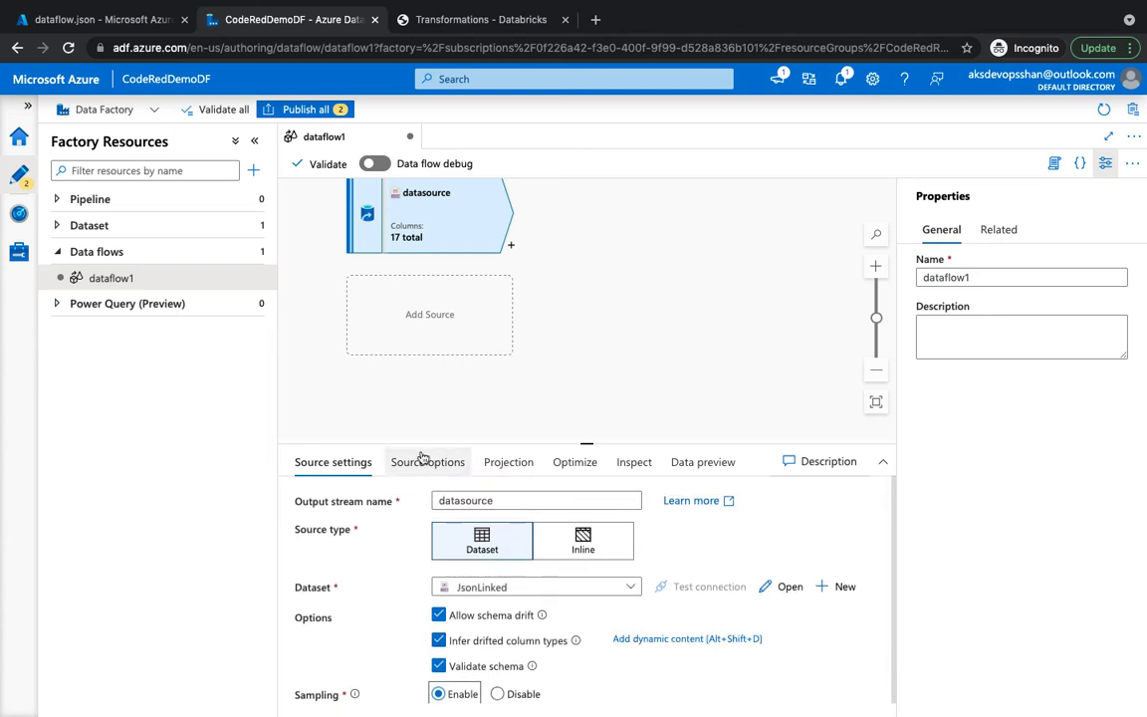
- Hide the data flow's properties and review the datasource stream's source options and projected column types
left_click(1106, 165)
left_click(442, 476)
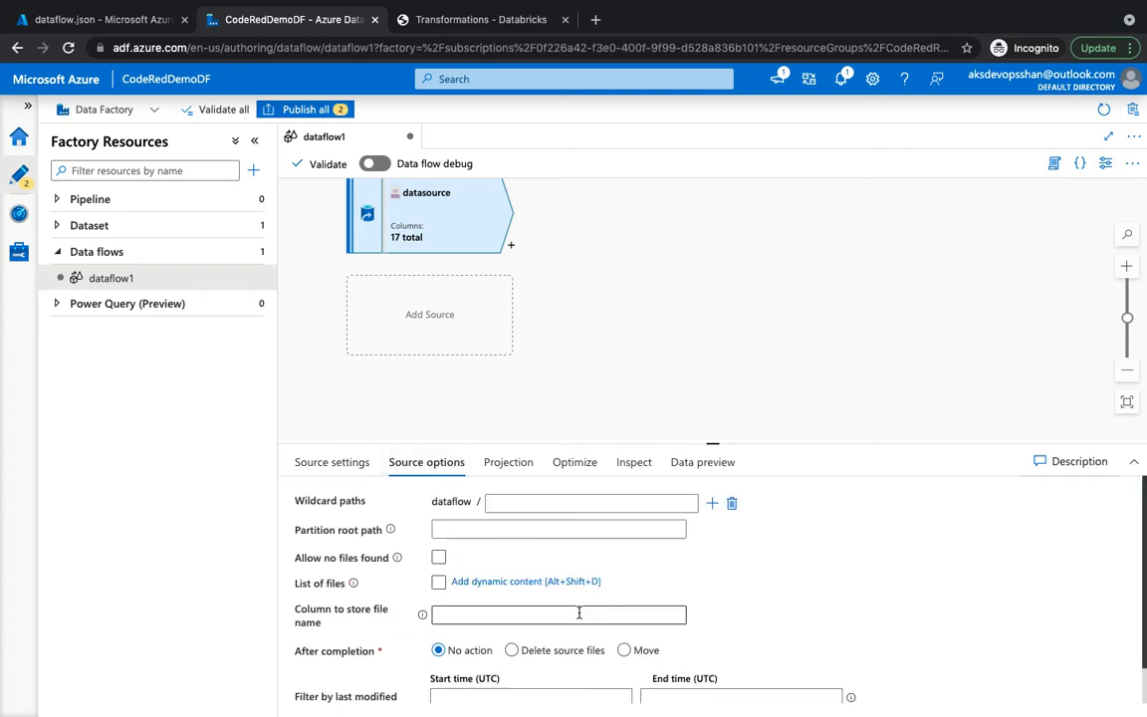
scroll(558, 605, "down", 2)
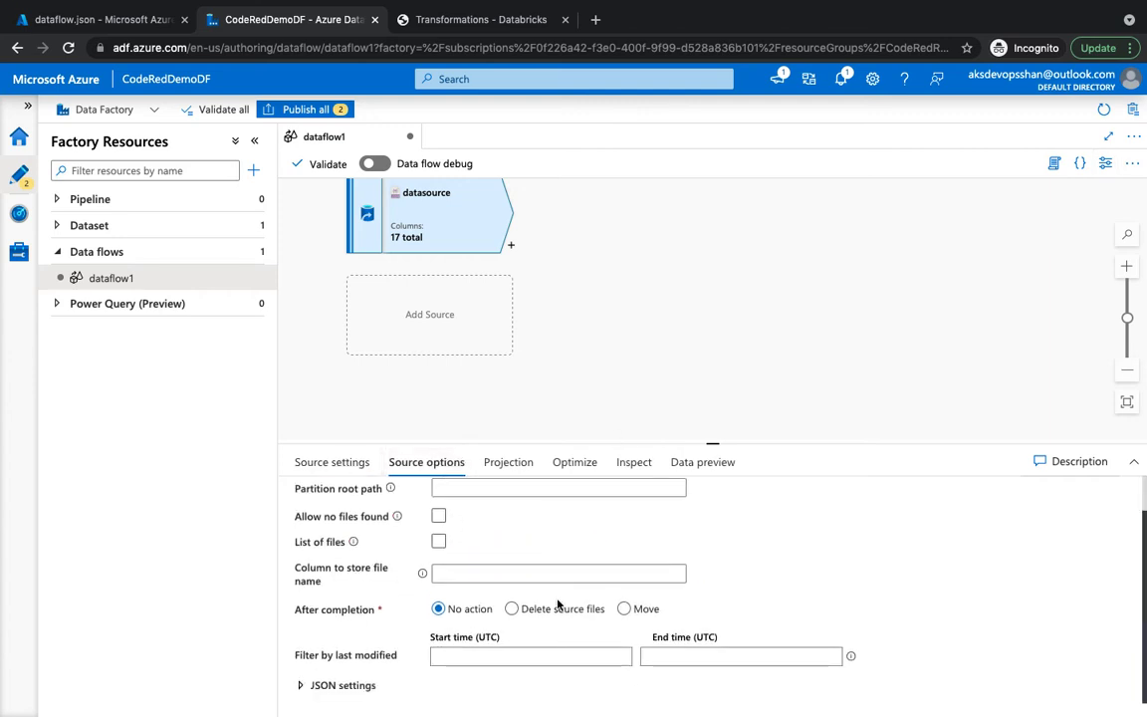
left_click(507, 463)
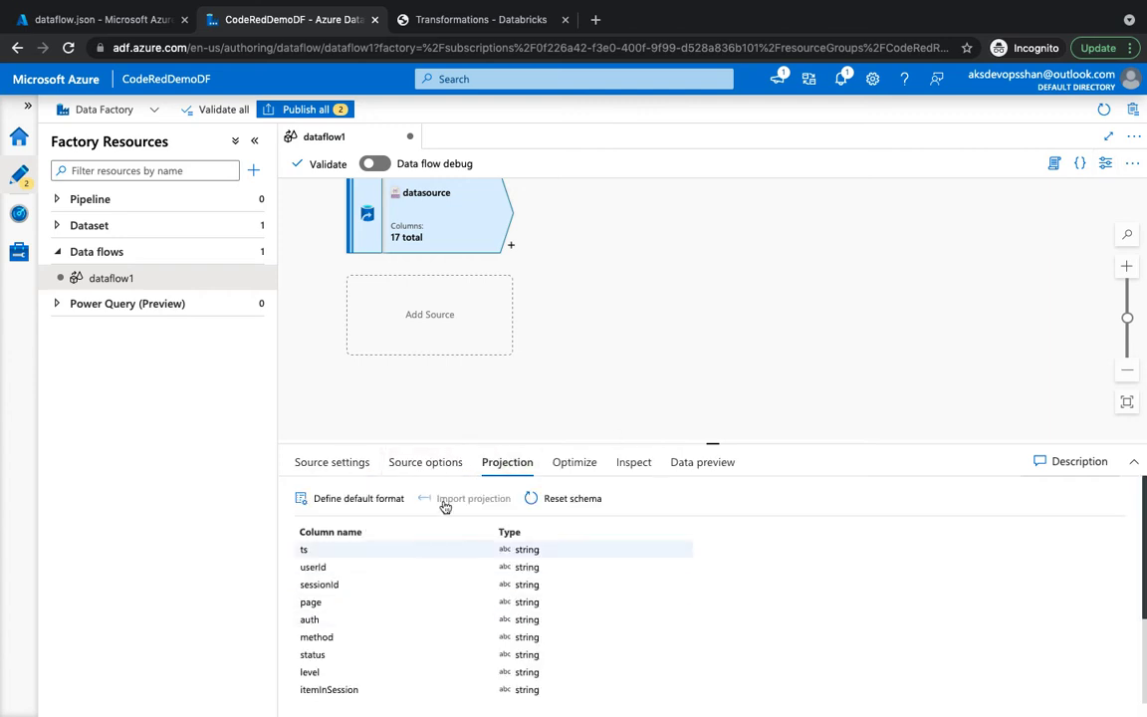
left_click_drag(713, 442, 713, 215)
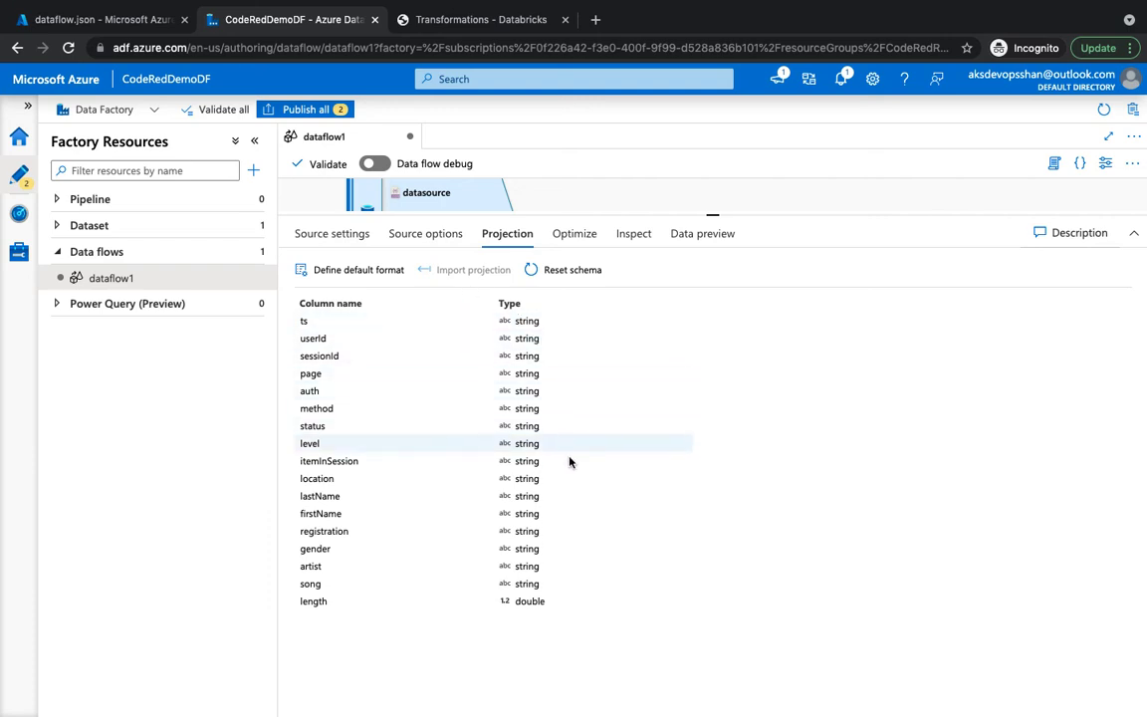
- Try the Set partitioning option for the datasource stream, then restore Use current partitioning
left_click(576, 236)
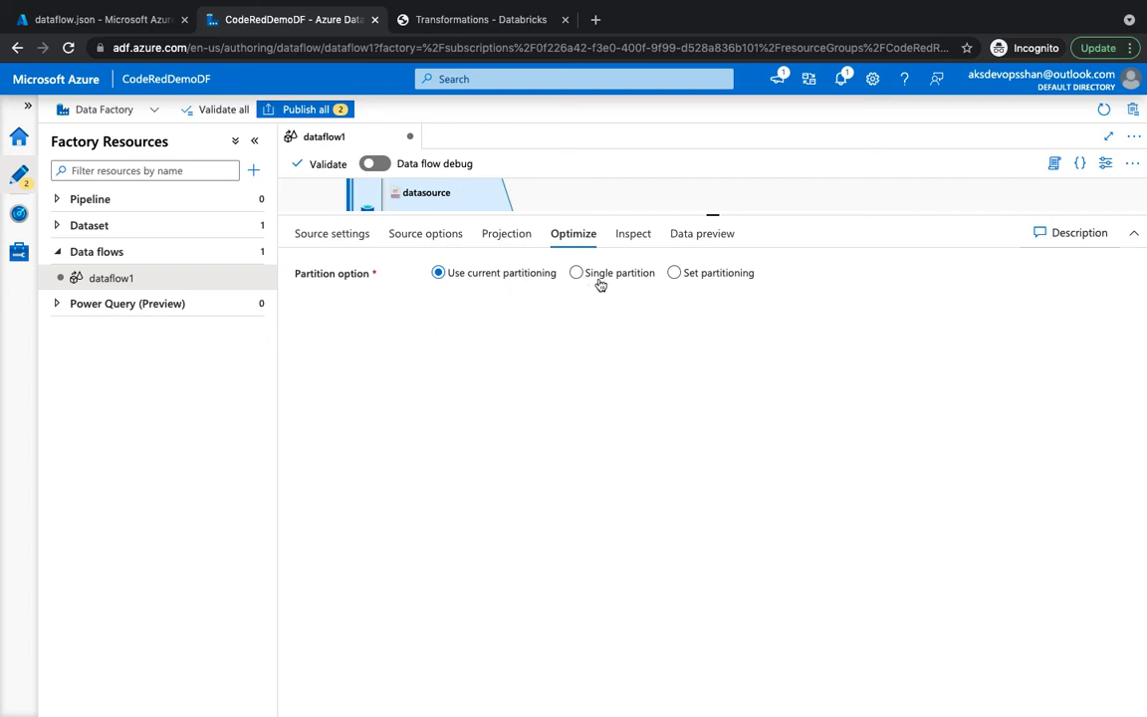
left_click(736, 276)
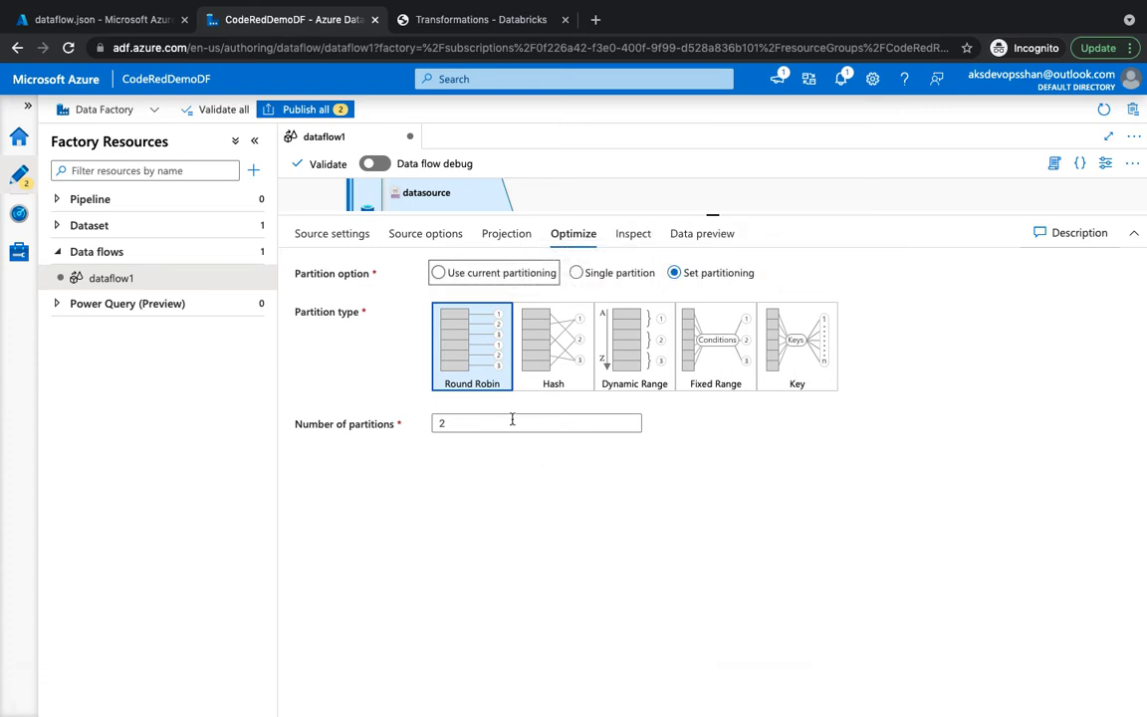
left_click(483, 271)
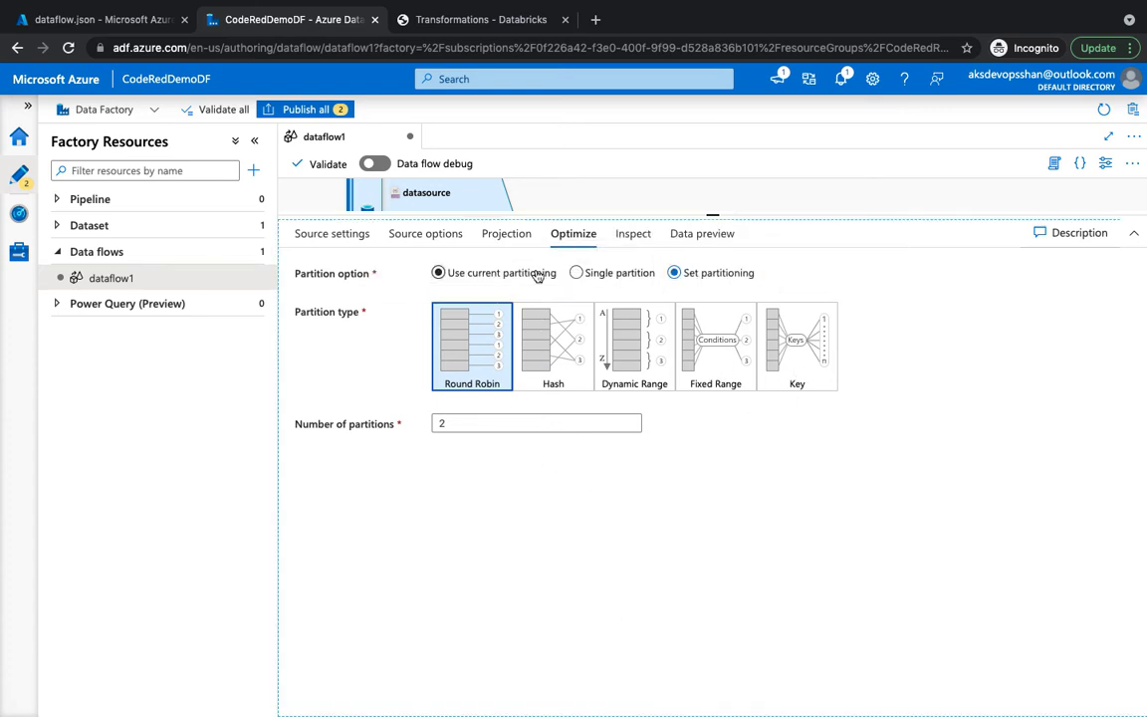
- Inspect the full list of columns and their data types in the datasource stream
left_click(638, 241)
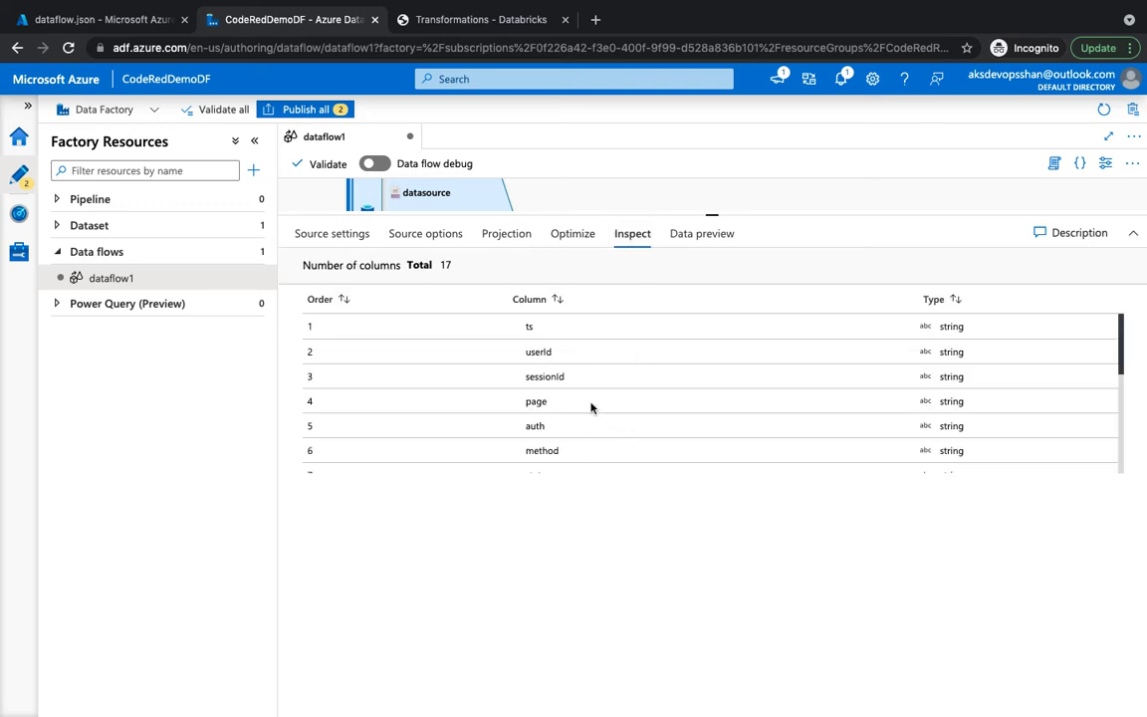
scroll(586, 424, "down", 2)
scroll(587, 423, "down", 2)
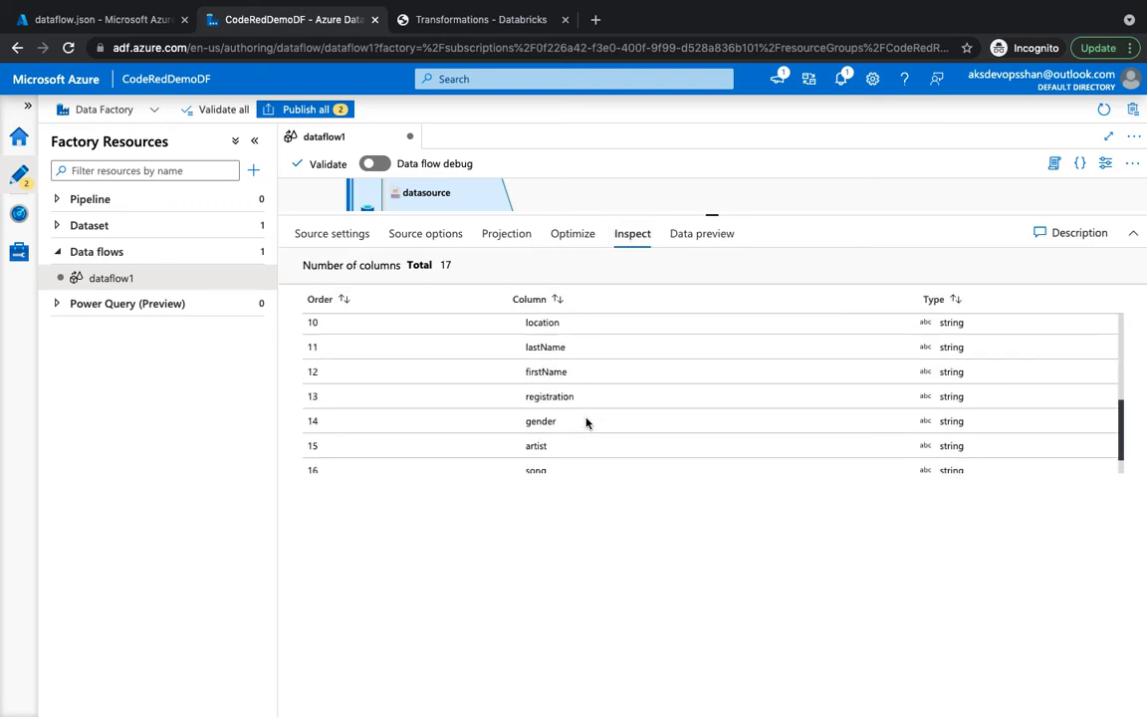
scroll(587, 423, "up", 4)
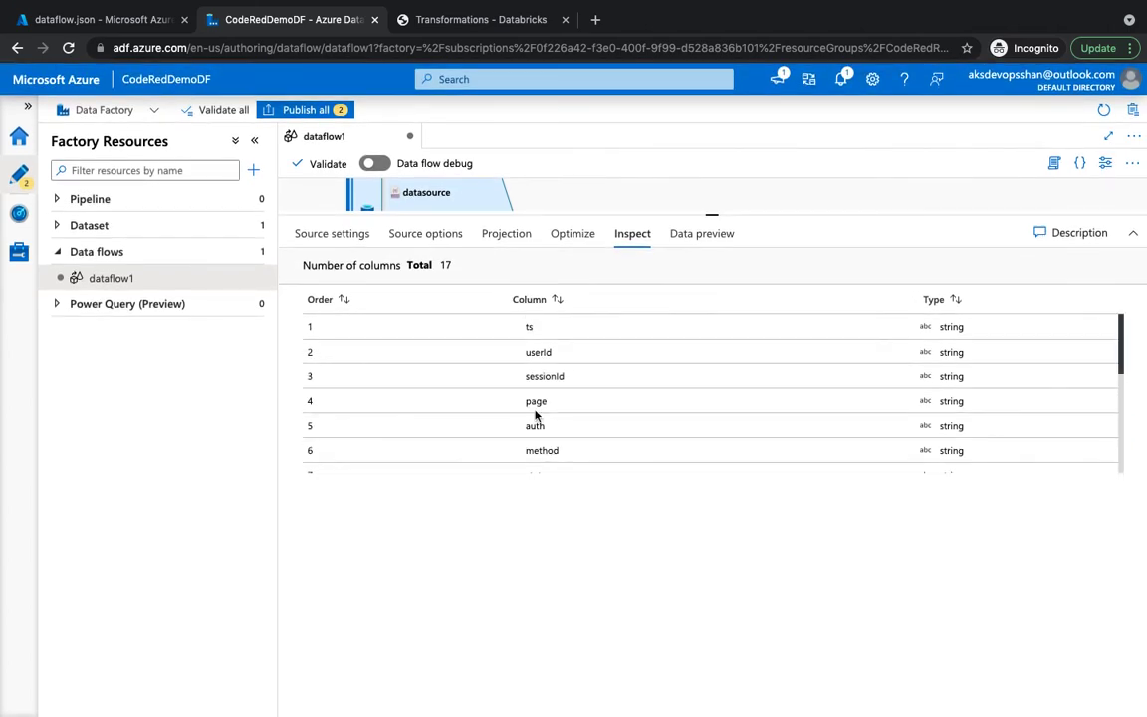
scroll(538, 402, "down", 4)
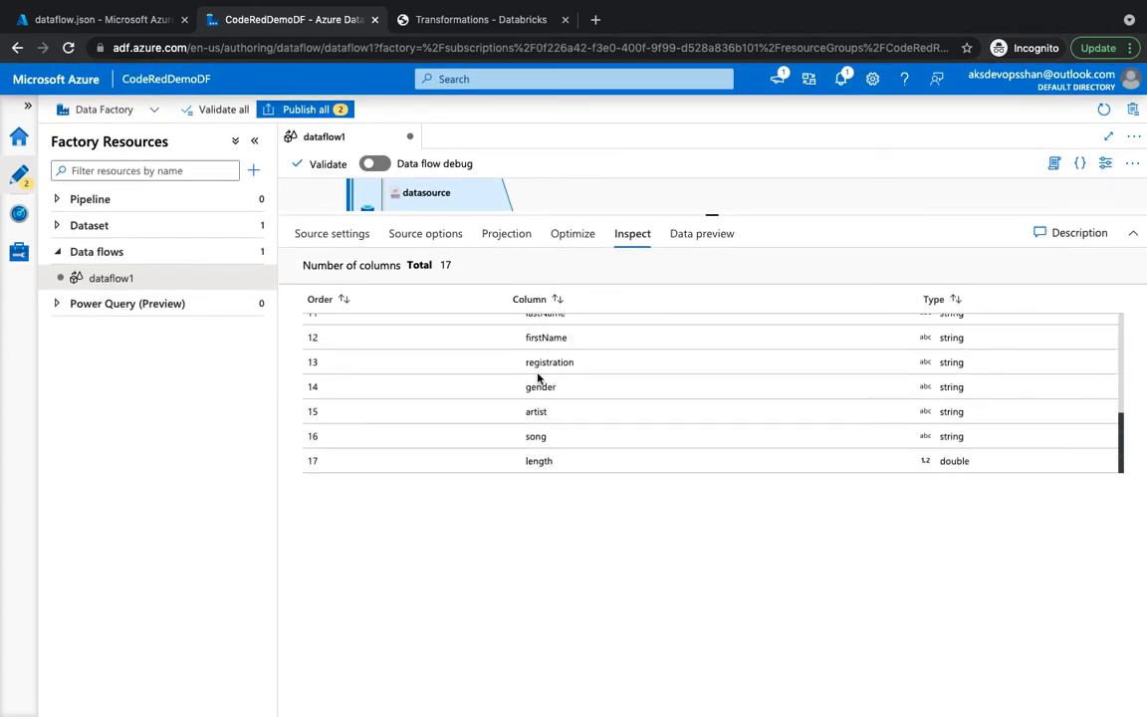
scroll(942, 373, "up", 4)
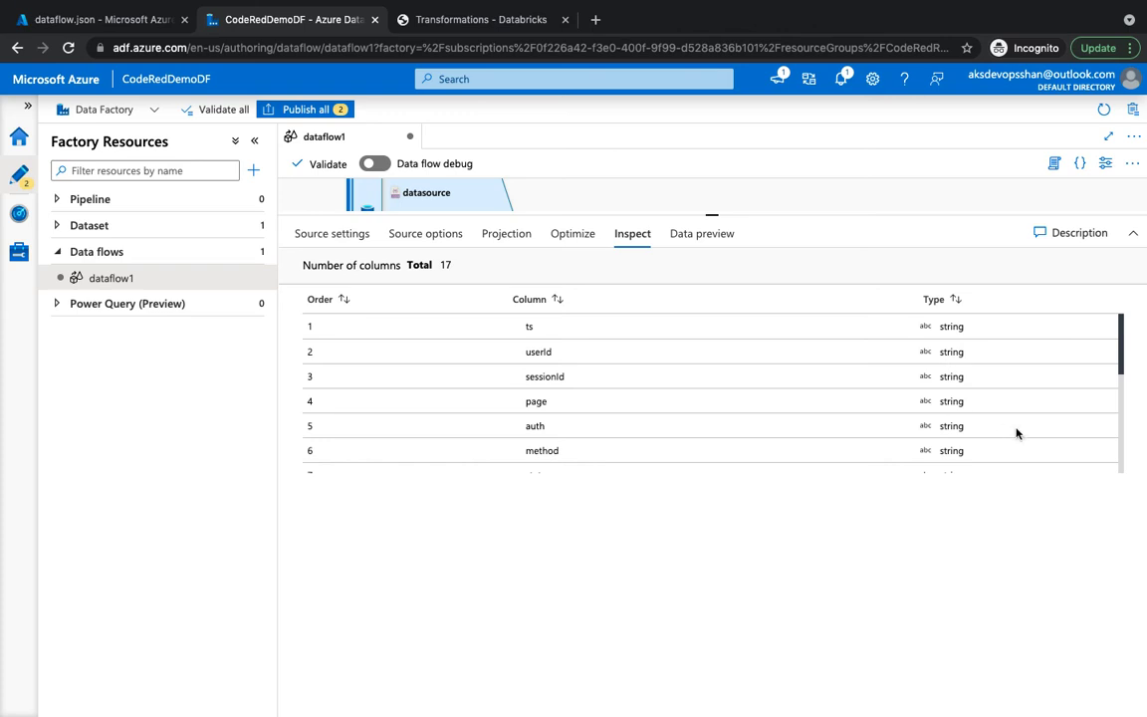
- Review the remaining columns of the datasource stream, then open its data preview and enlarge the data flow canvas
scroll(980, 402, "down", 4)
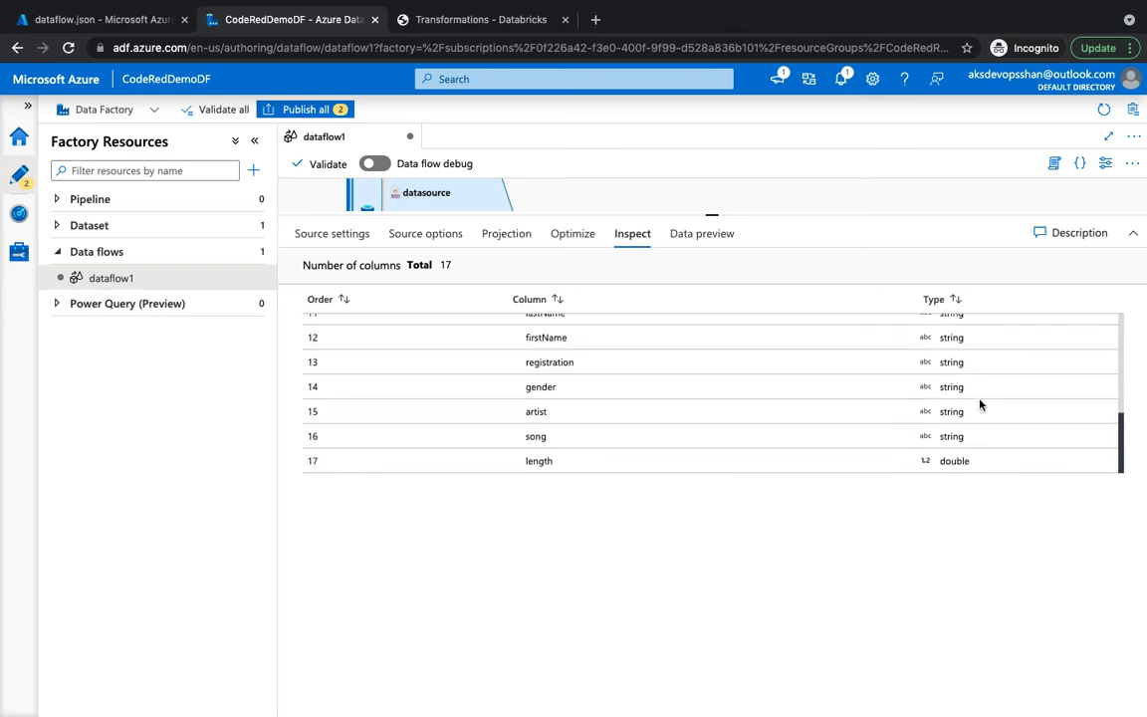
left_click(706, 244)
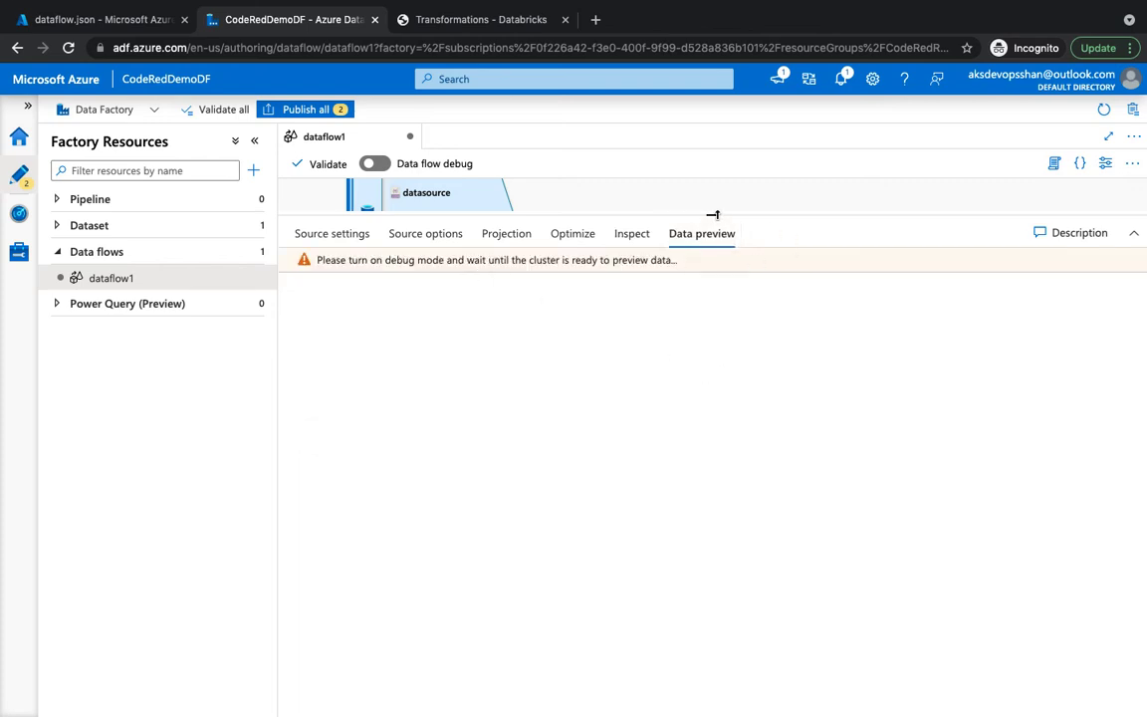
left_click_drag(711, 213, 713, 369)
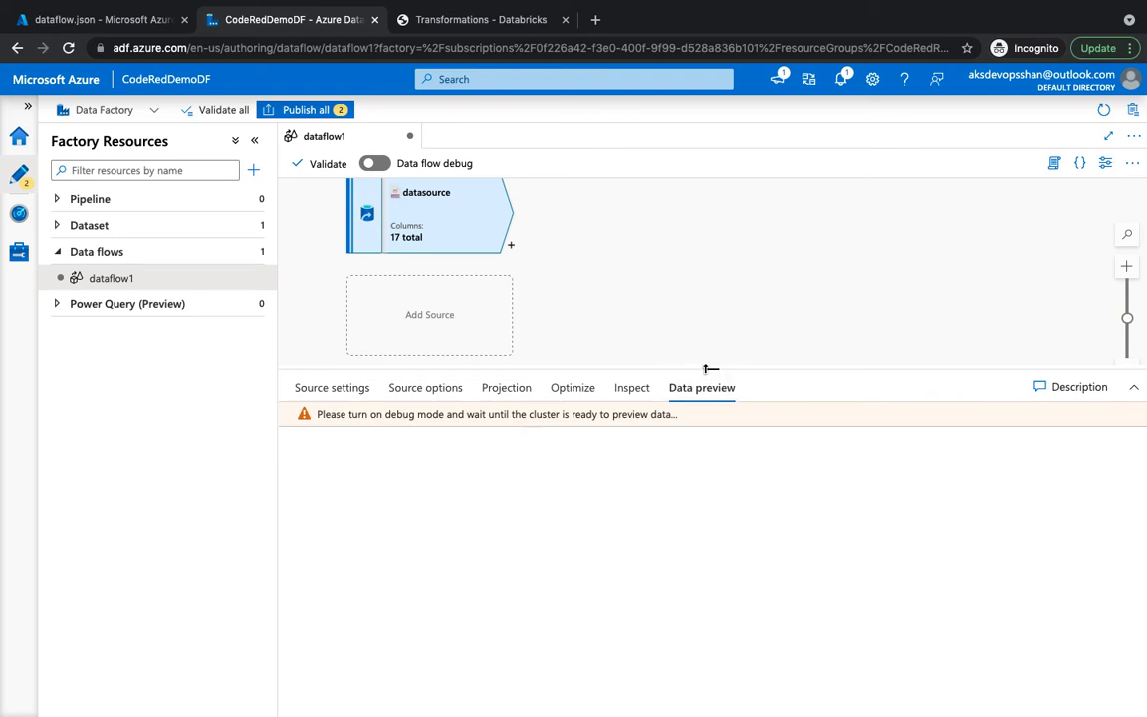
left_click_drag(712, 369, 713, 462)
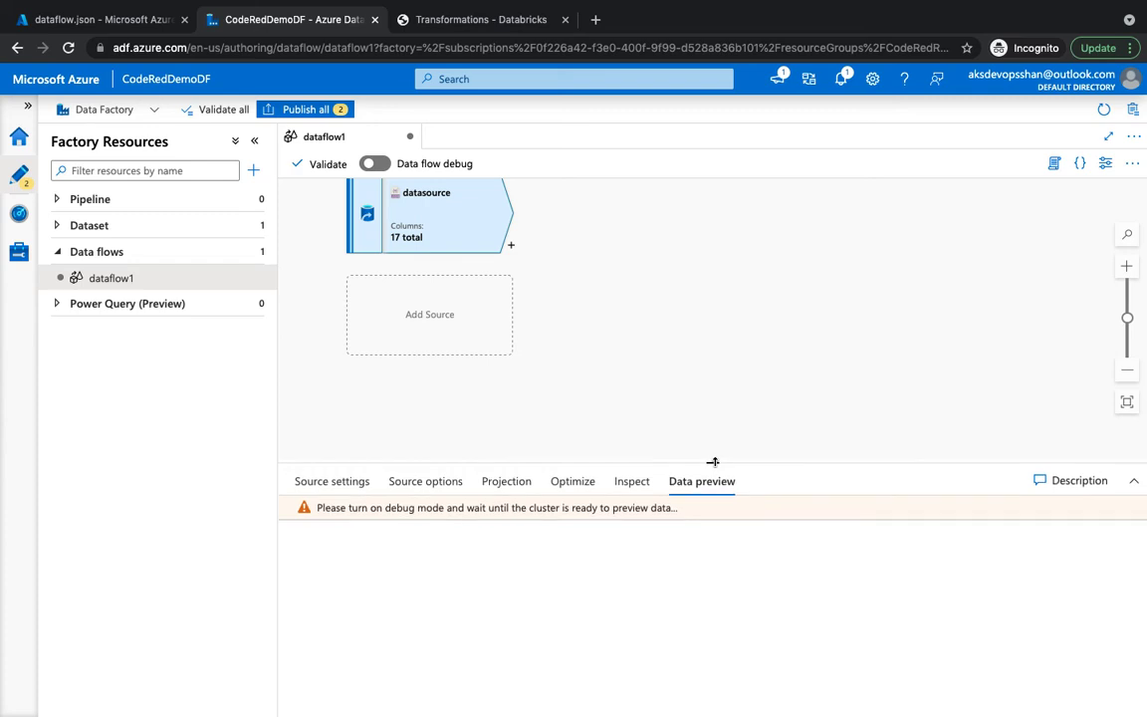
- Turn on data flow debug using AutoResolveIntegrationRuntime with a debug time to live of 1 hour
left_click(377, 165)
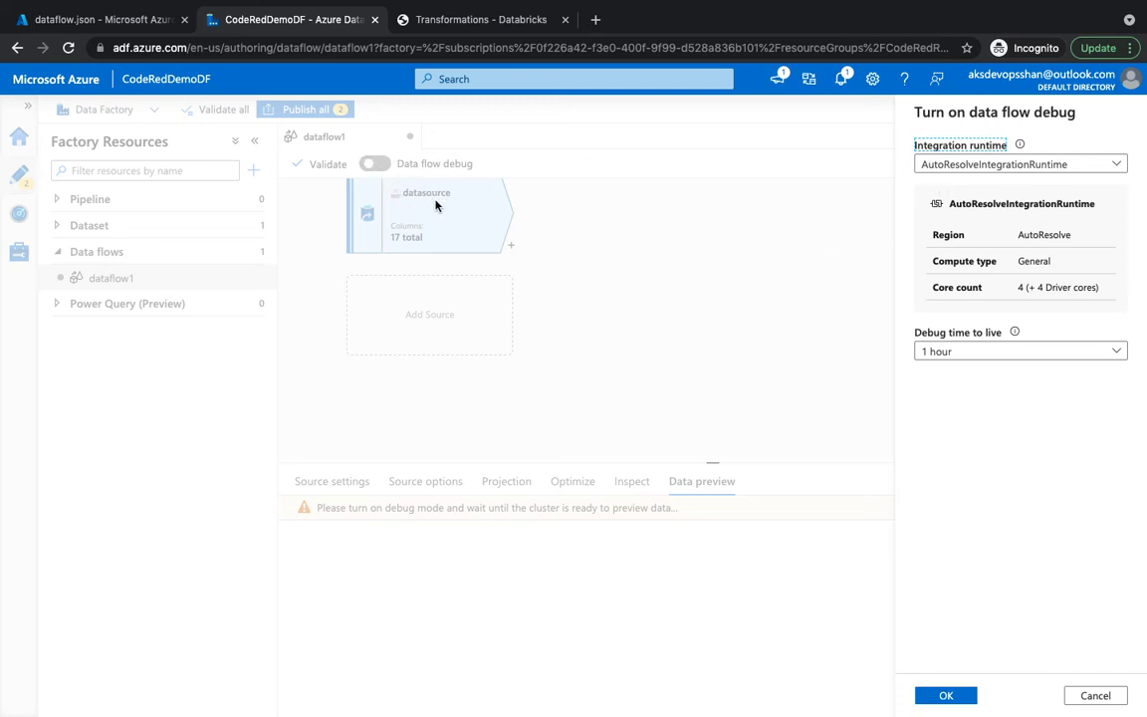
left_click(1098, 166)
left_click(1040, 186)
double_click(1035, 234)
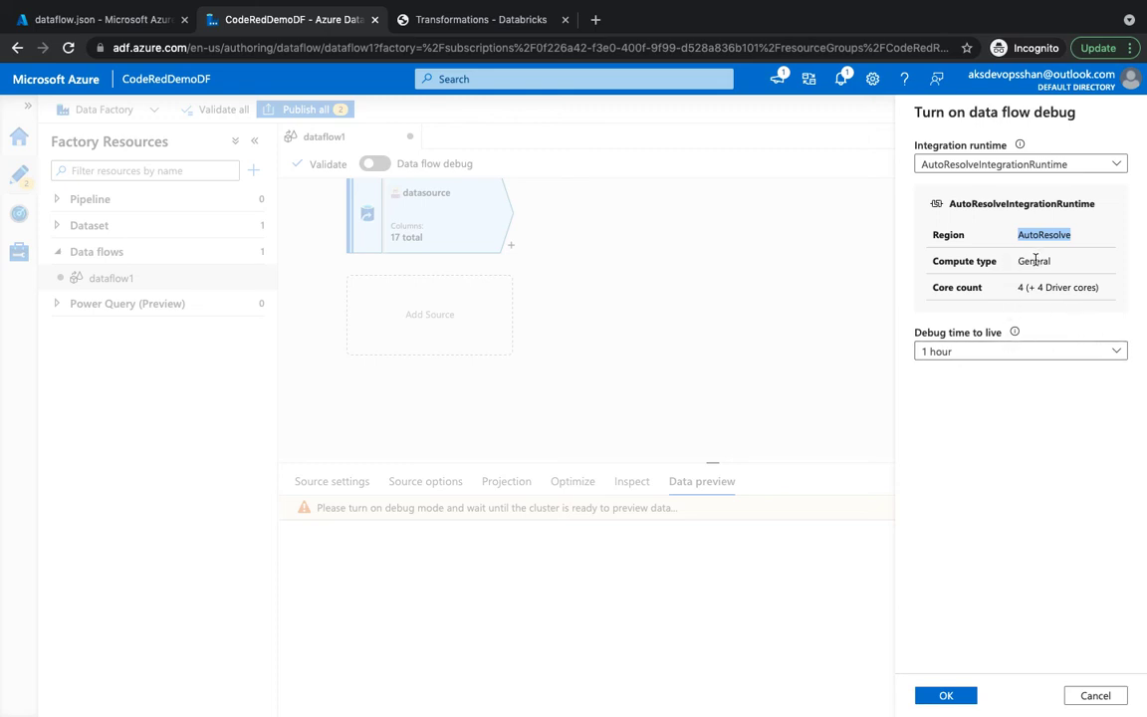
double_click(1035, 260)
left_click(1077, 353)
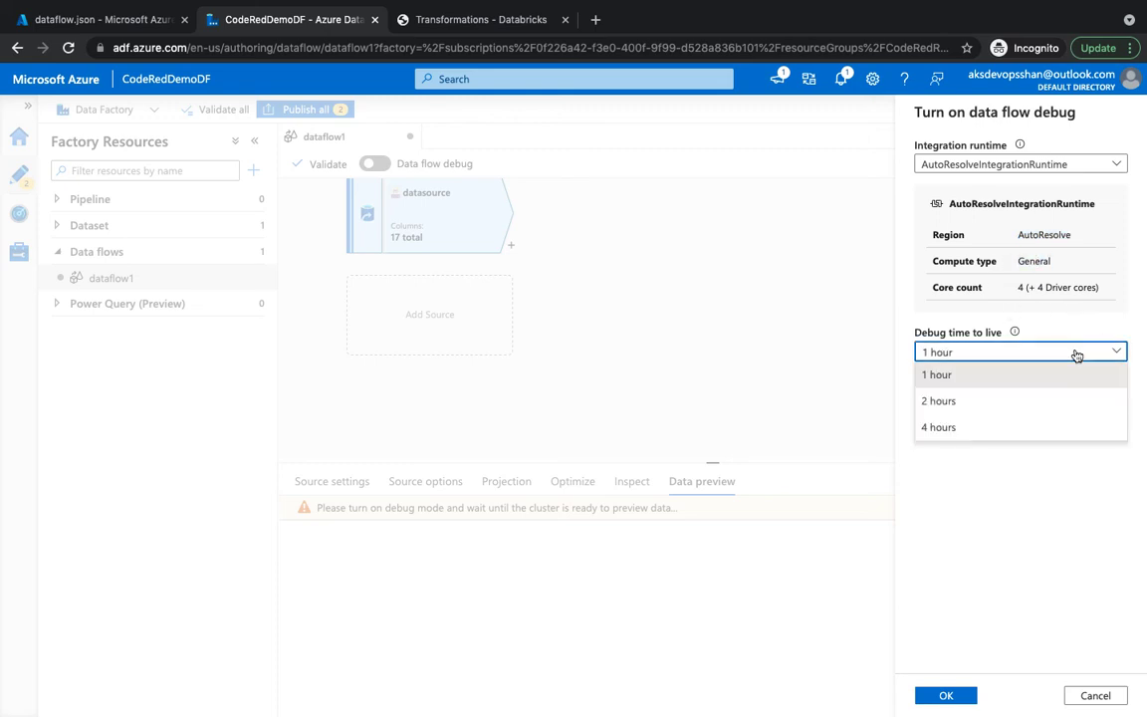
left_click(972, 382)
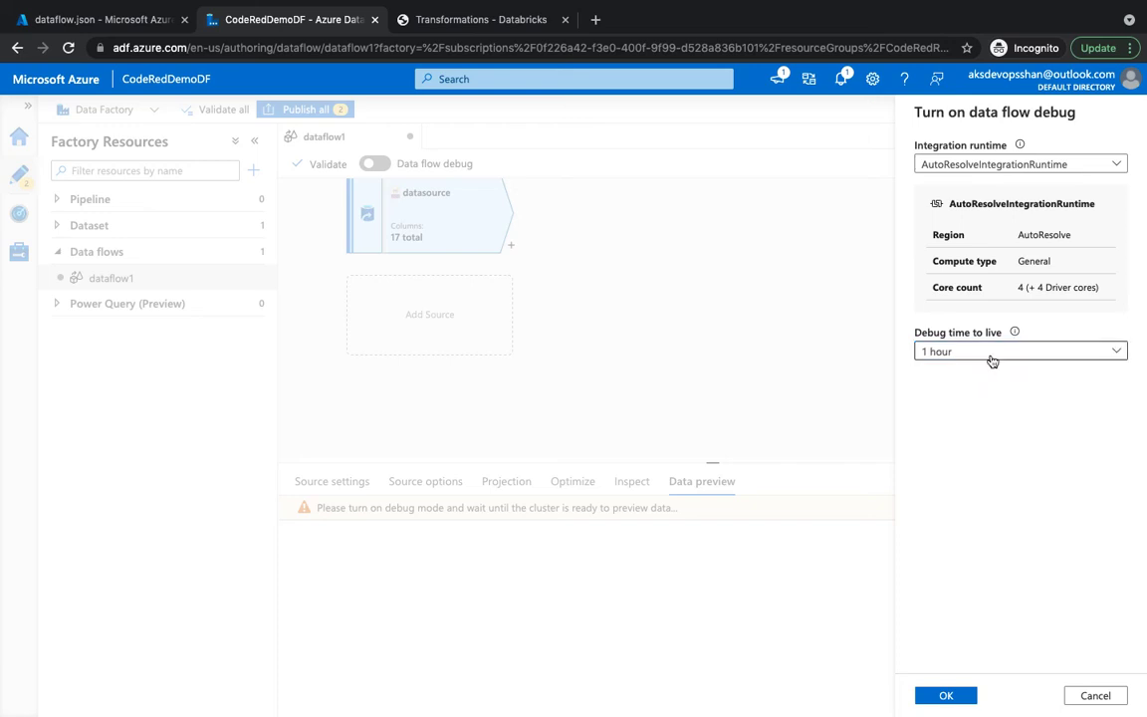
left_click(991, 358)
left_click(958, 379)
left_click(952, 695)
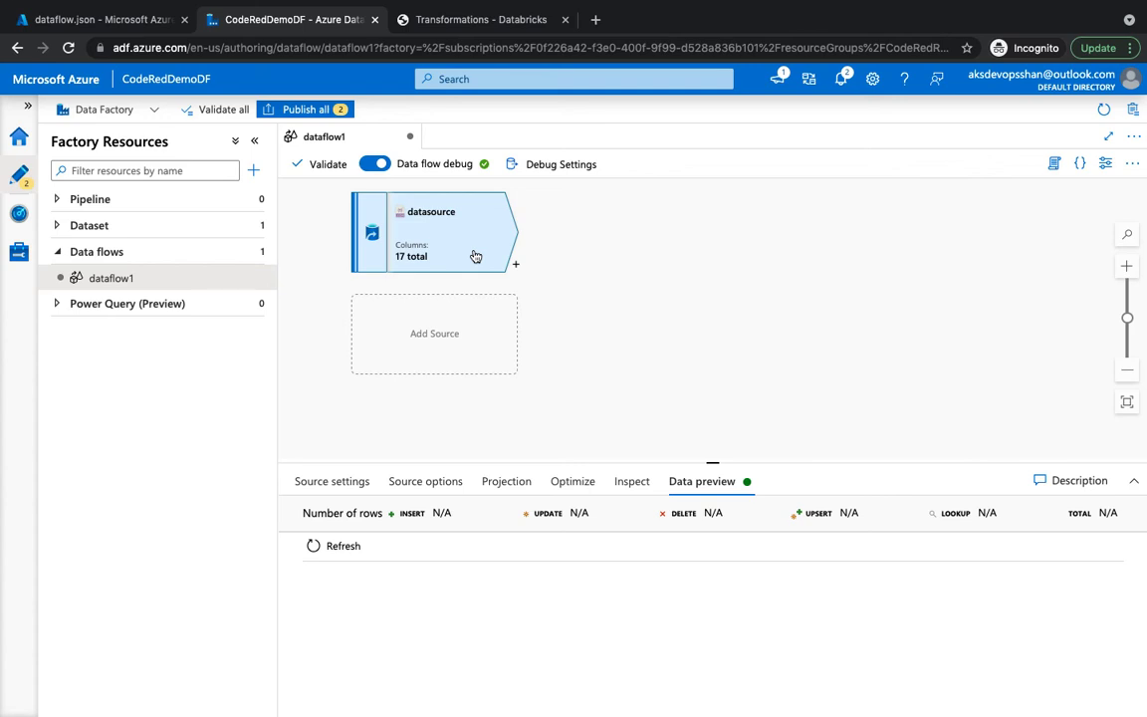
- Review the general and parameter debug settings of the data flow, then close them without saving
left_click(557, 165)
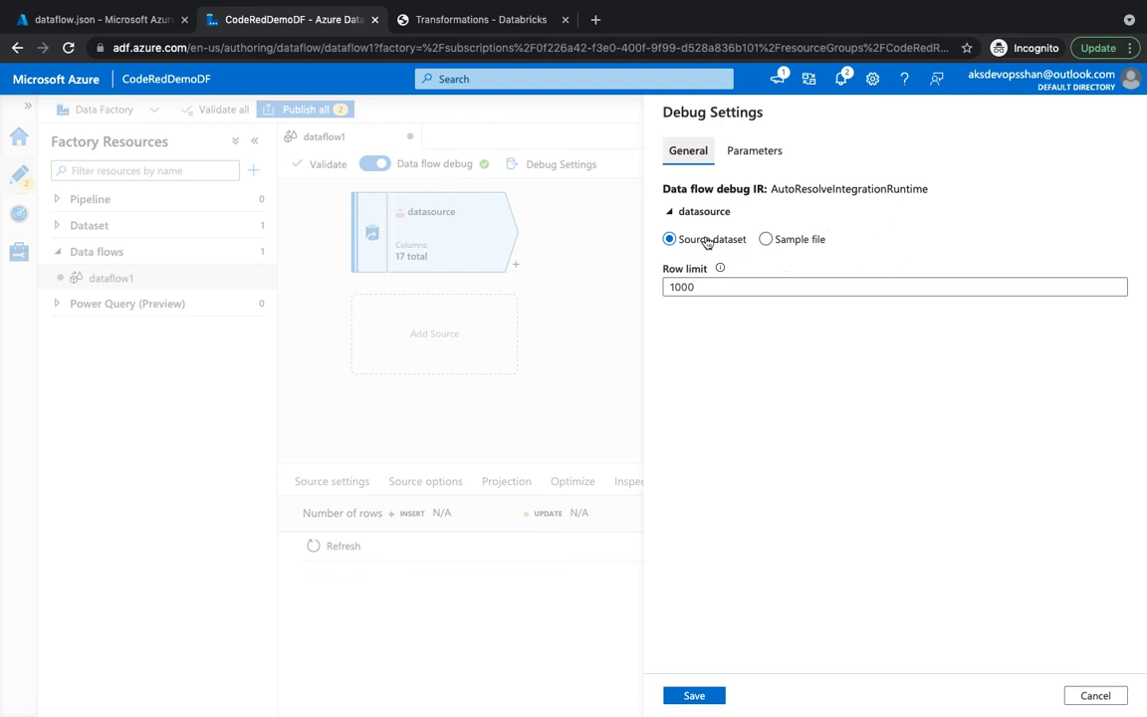
left_click(763, 147)
left_click(684, 189)
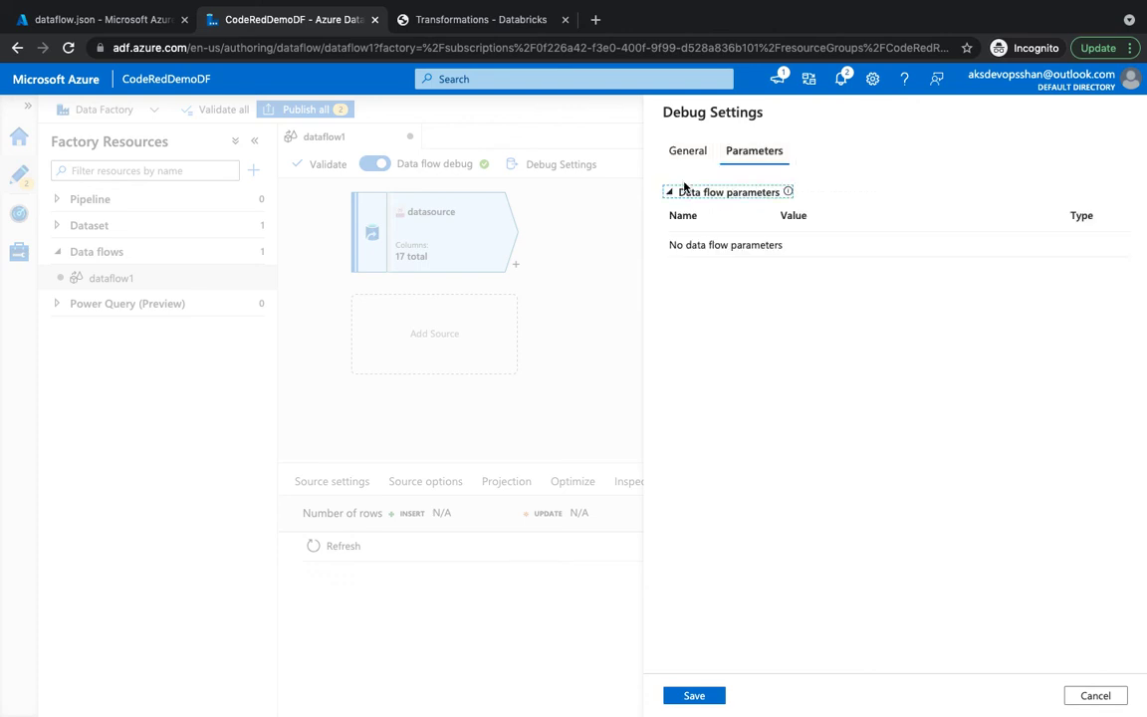
left_click(691, 152)
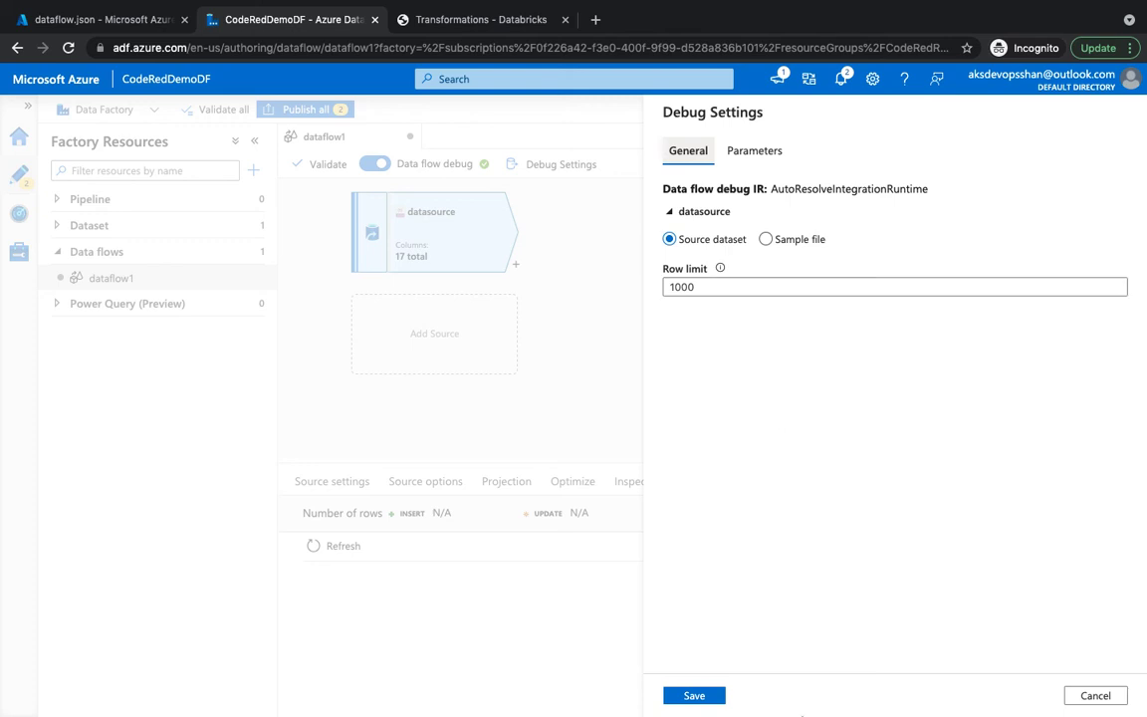
left_click(1095, 695)
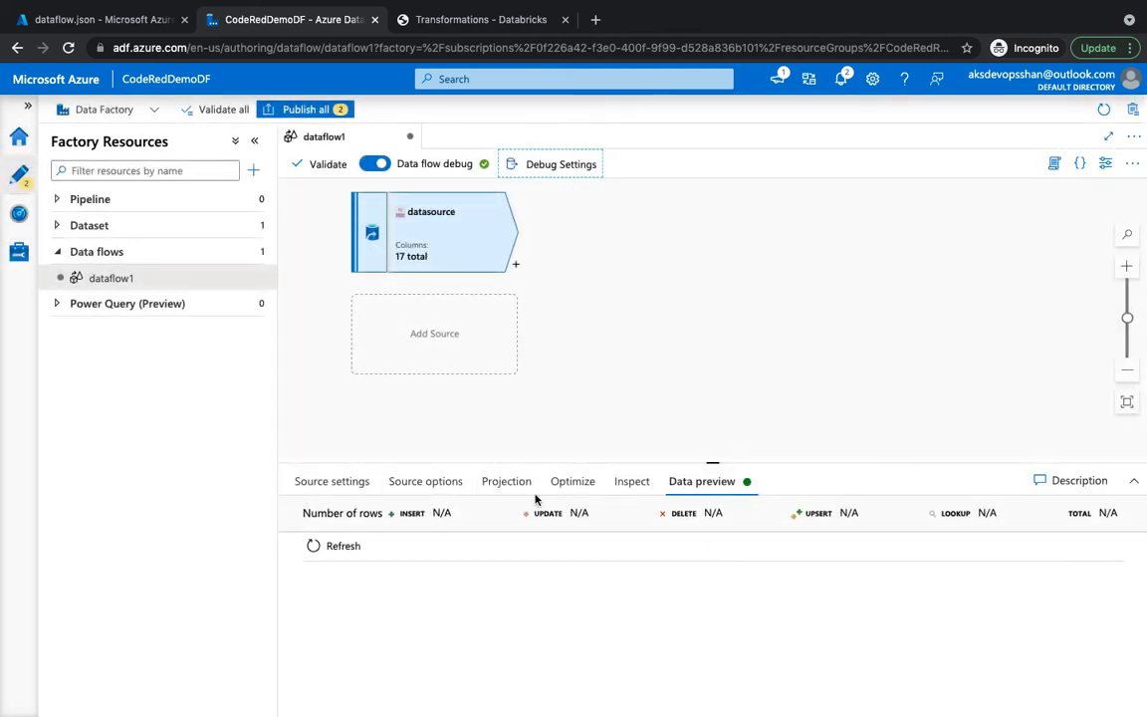
- Fetch the datasource stream's data preview, check its source settings meanwhile, and look through the previewed columns
left_click(342, 553)
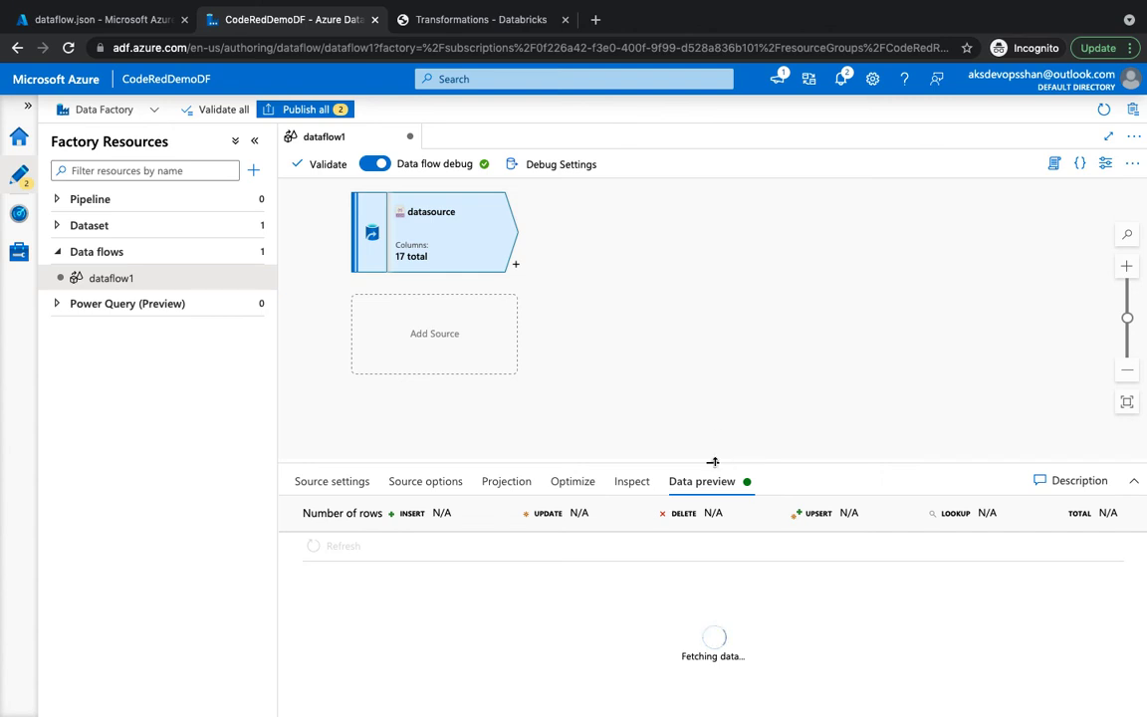
left_click_drag(713, 461, 712, 264)
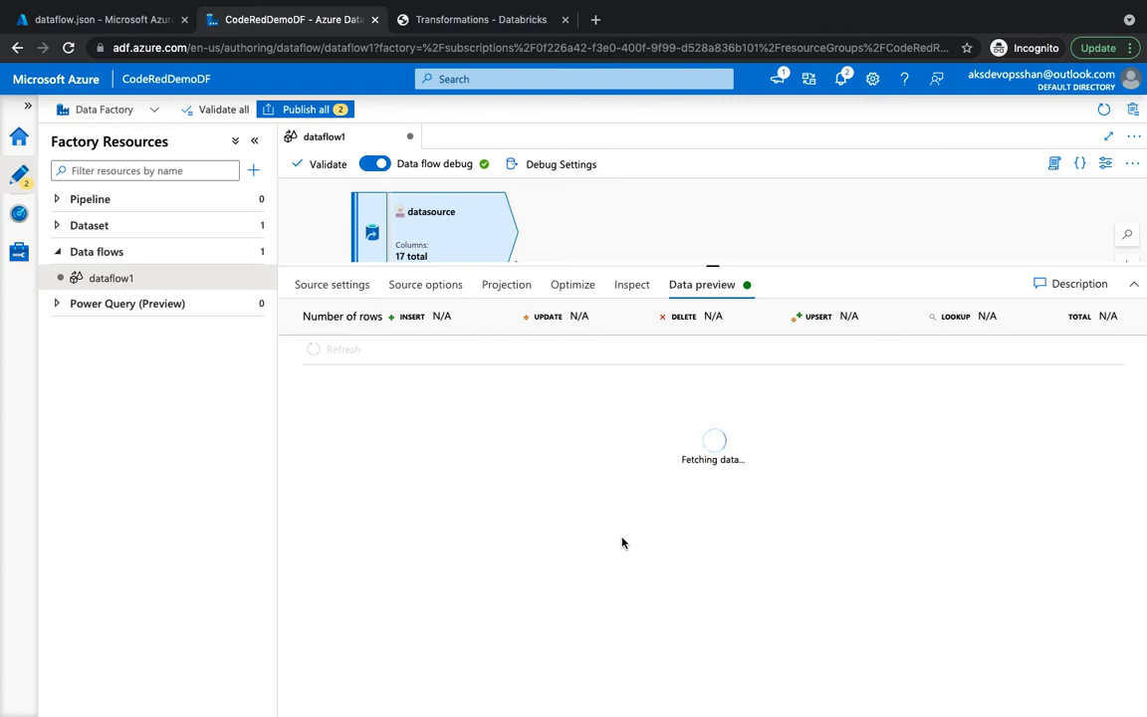
left_click(339, 287)
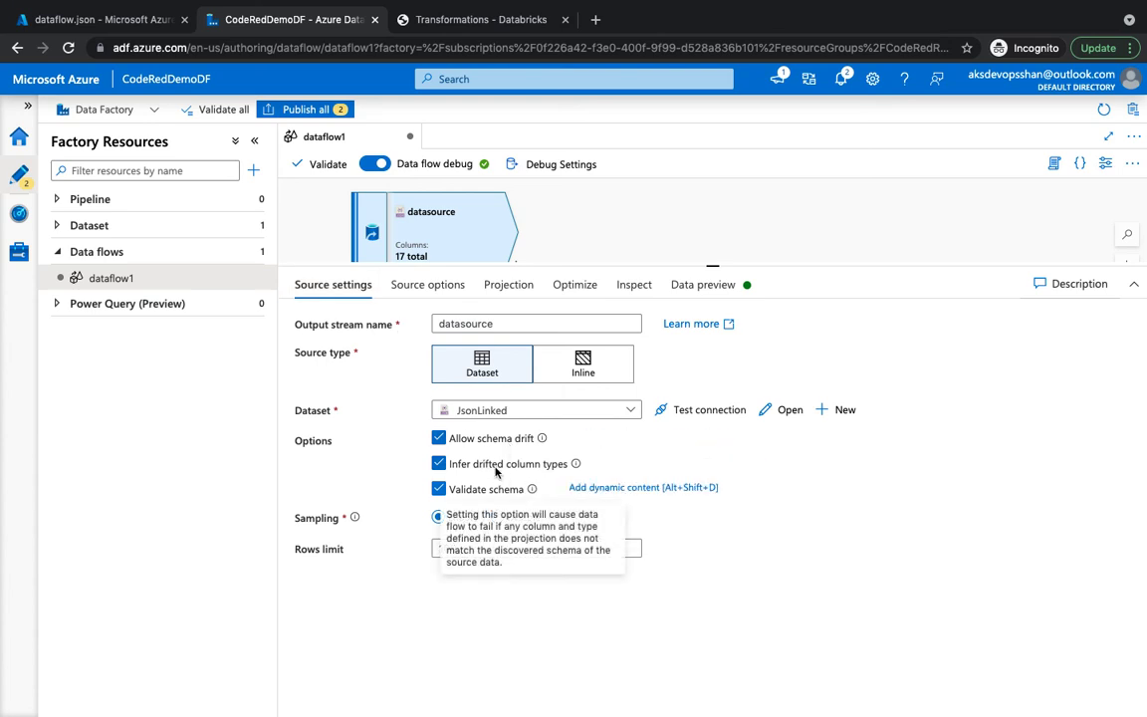
left_click(700, 291)
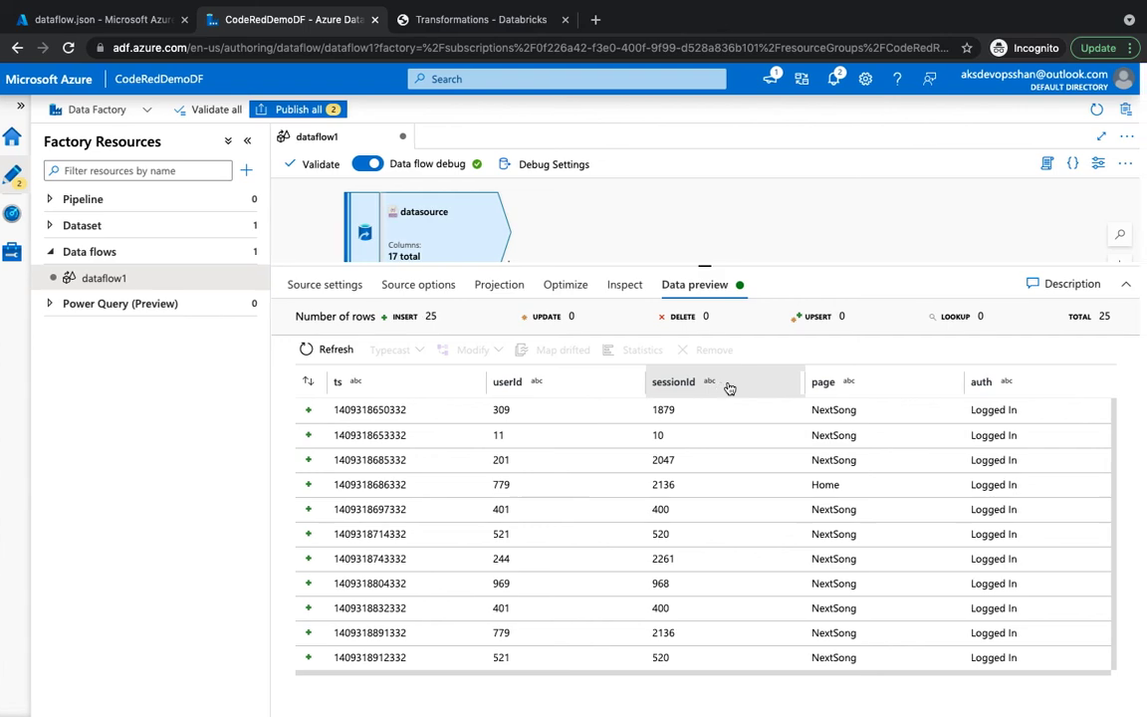
scroll(898, 485, "right", 2)
scroll(898, 484, "right", 10)
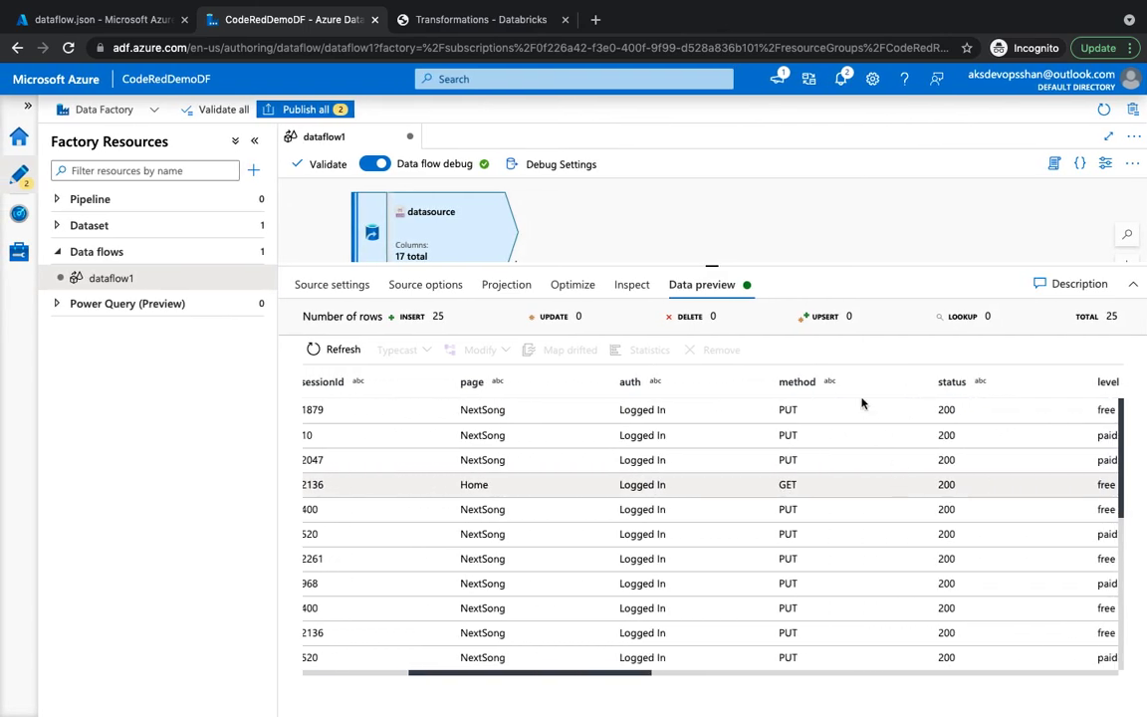
scroll(898, 408, "right", 10)
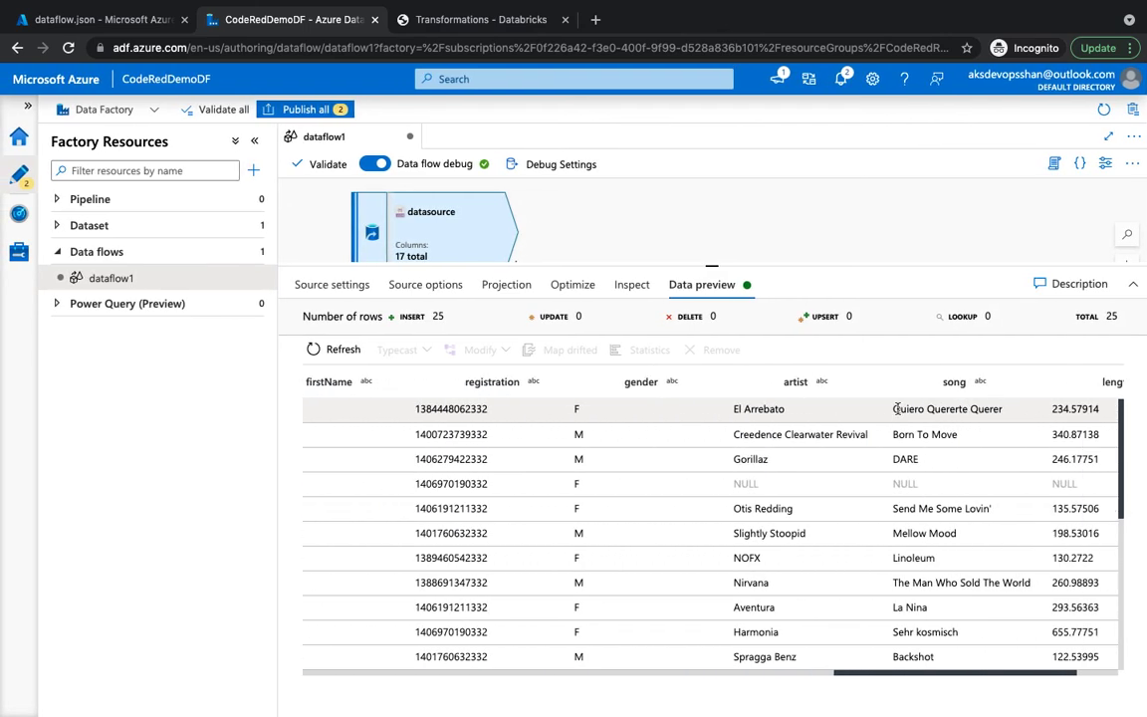
scroll(640, 427, "left", 8)
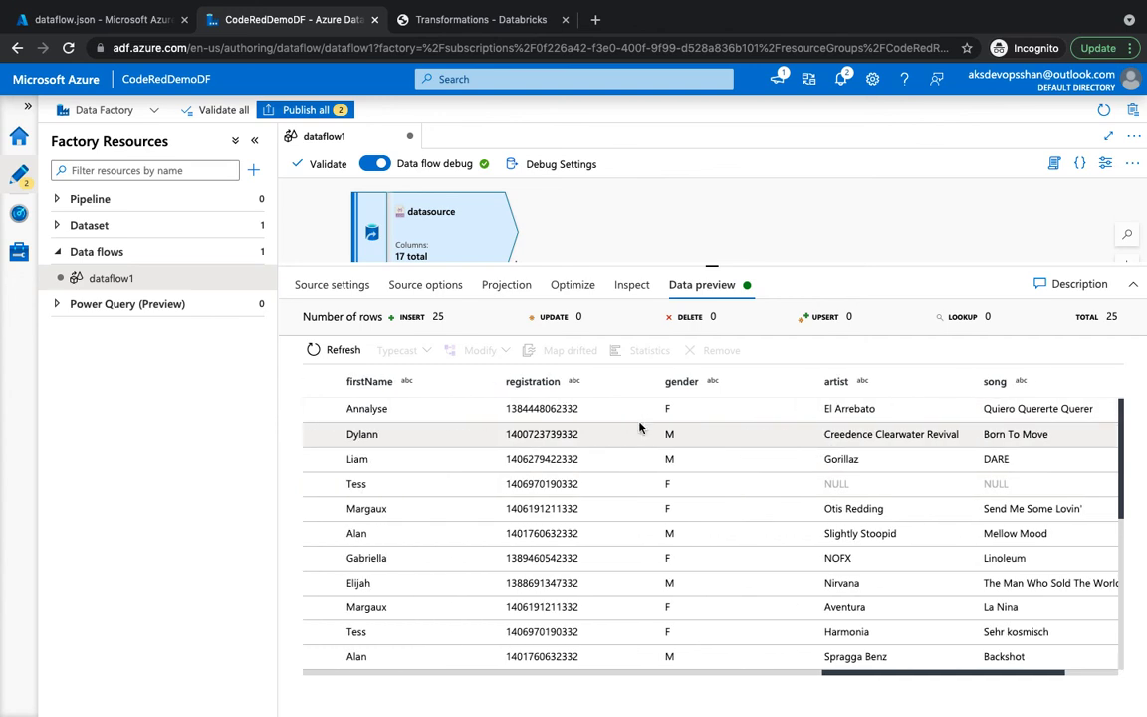
- View the statistics of the firstName column in the datasource preview
left_click(506, 391)
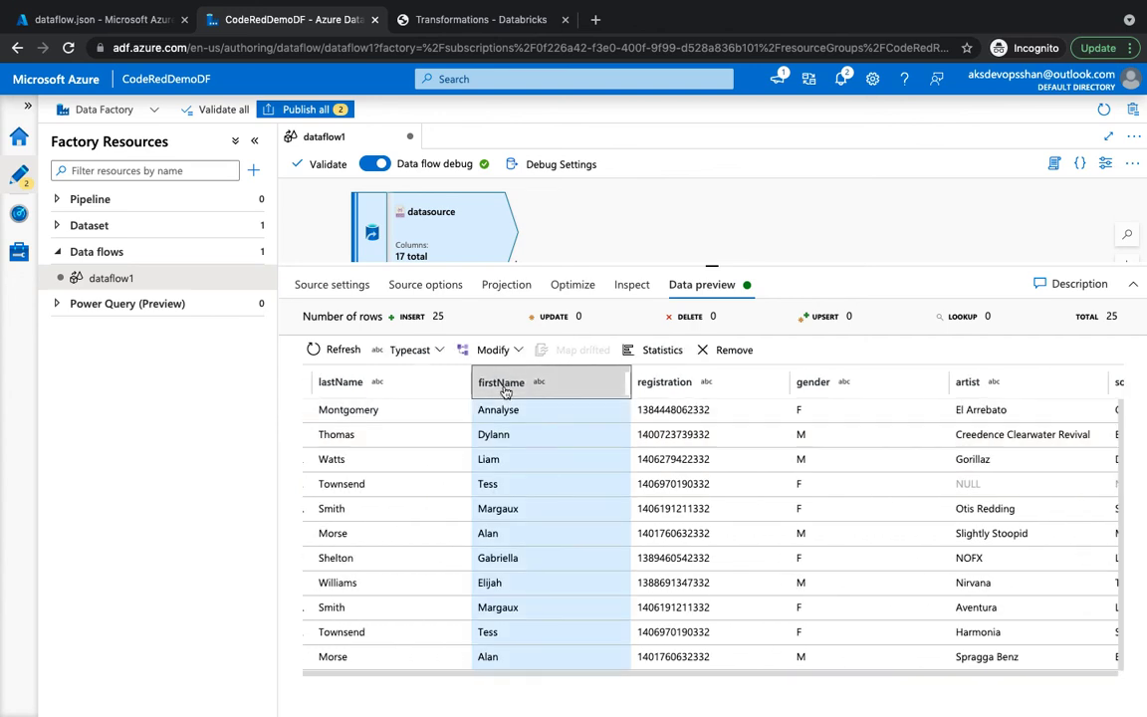
left_click(661, 353)
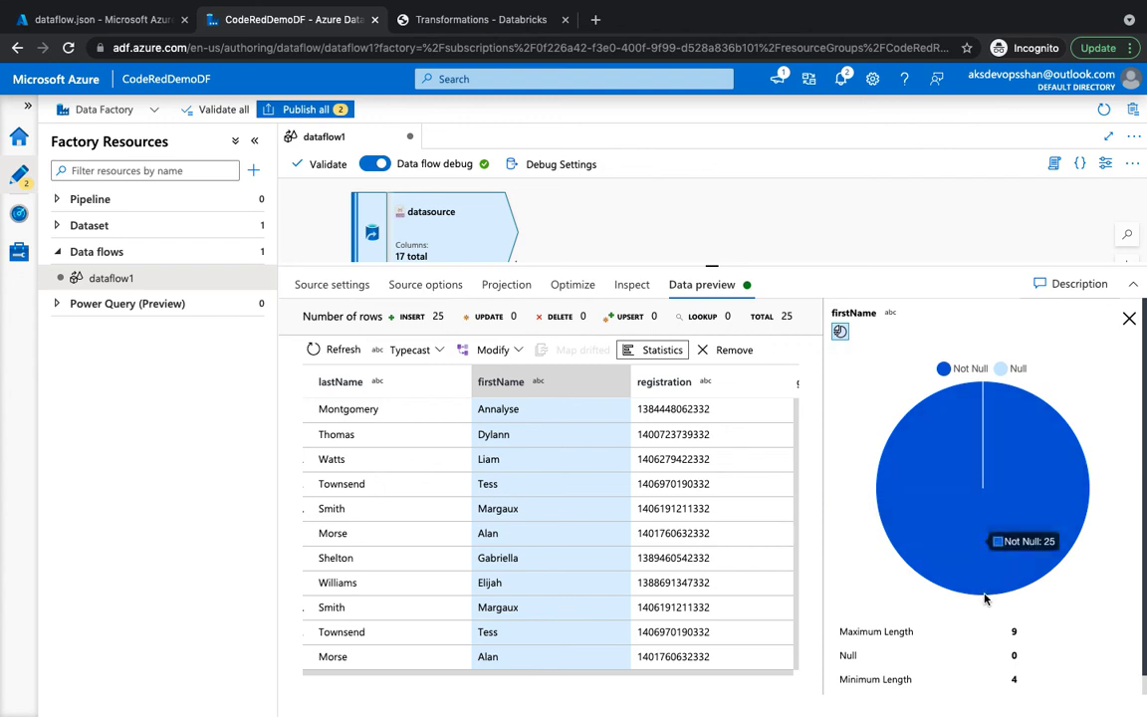
scroll(936, 538, "down", 1)
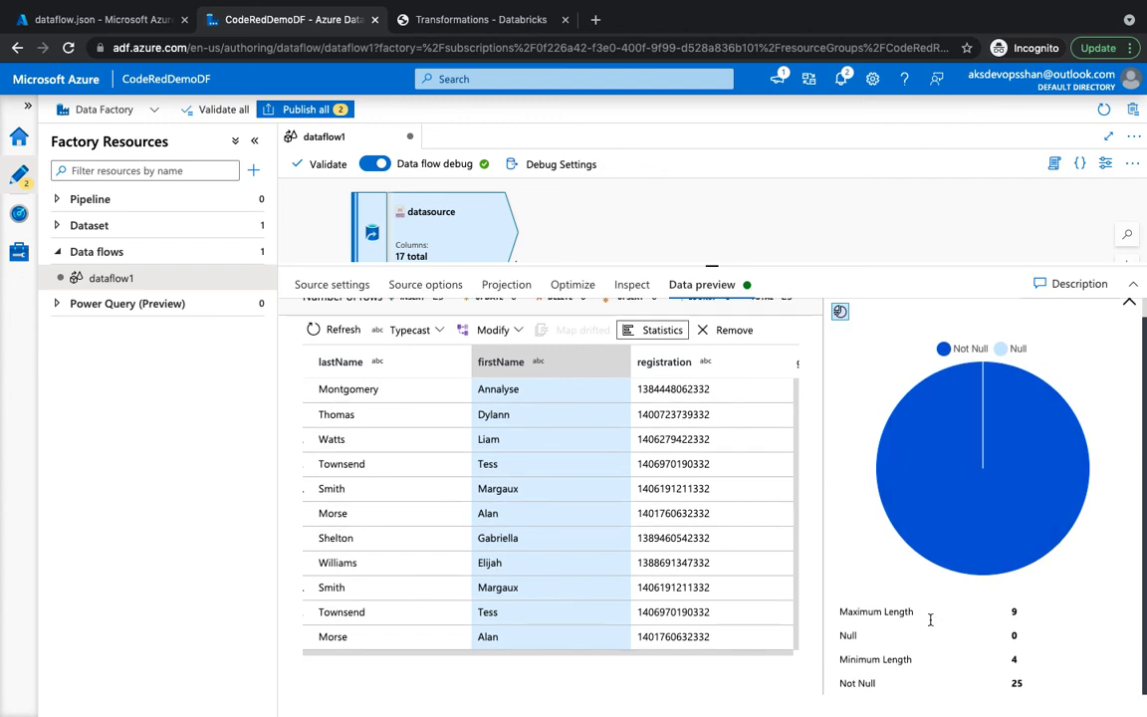
- Find the level column in the datasource preview and examine its value distribution and length statistics
scroll(369, 393, "left", 3)
scroll(369, 393, "left", 2)
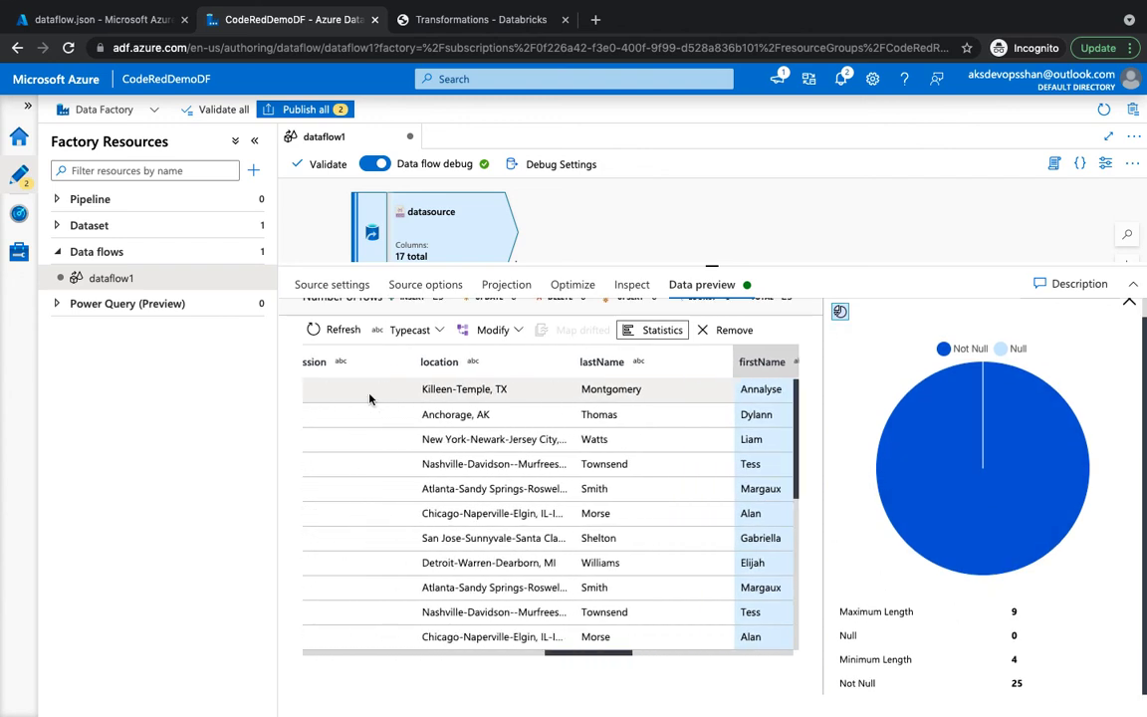
scroll(369, 393, "right", 10)
scroll(369, 394, "left", 10)
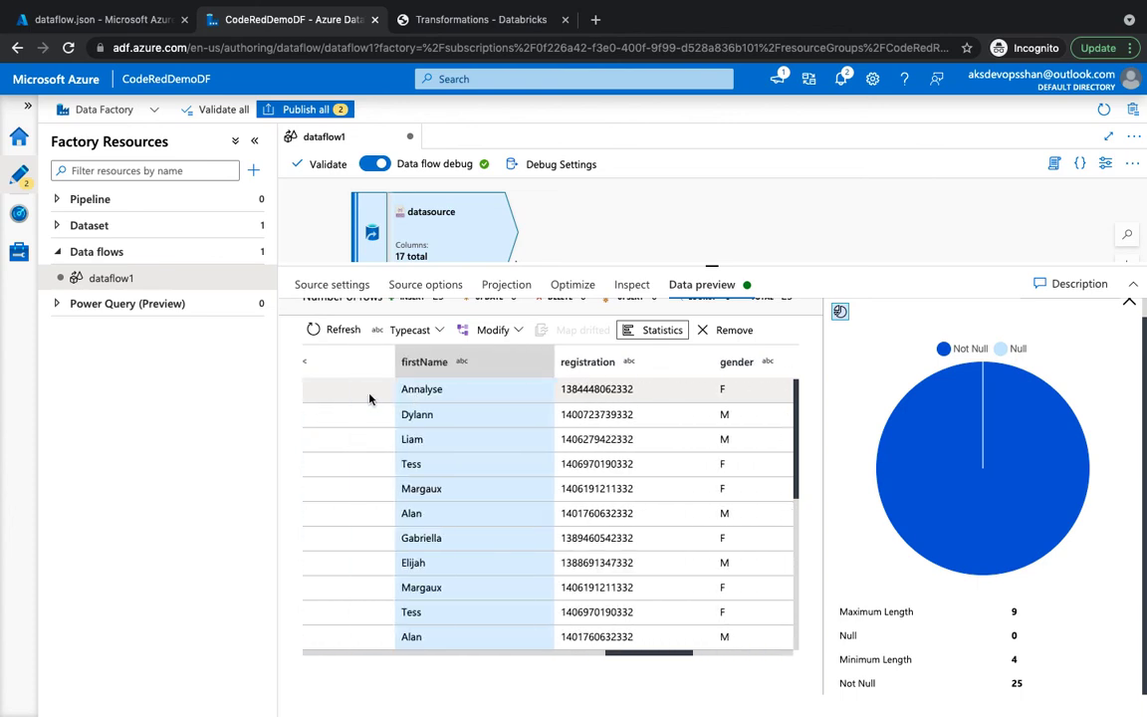
scroll(370, 398, "left", 2)
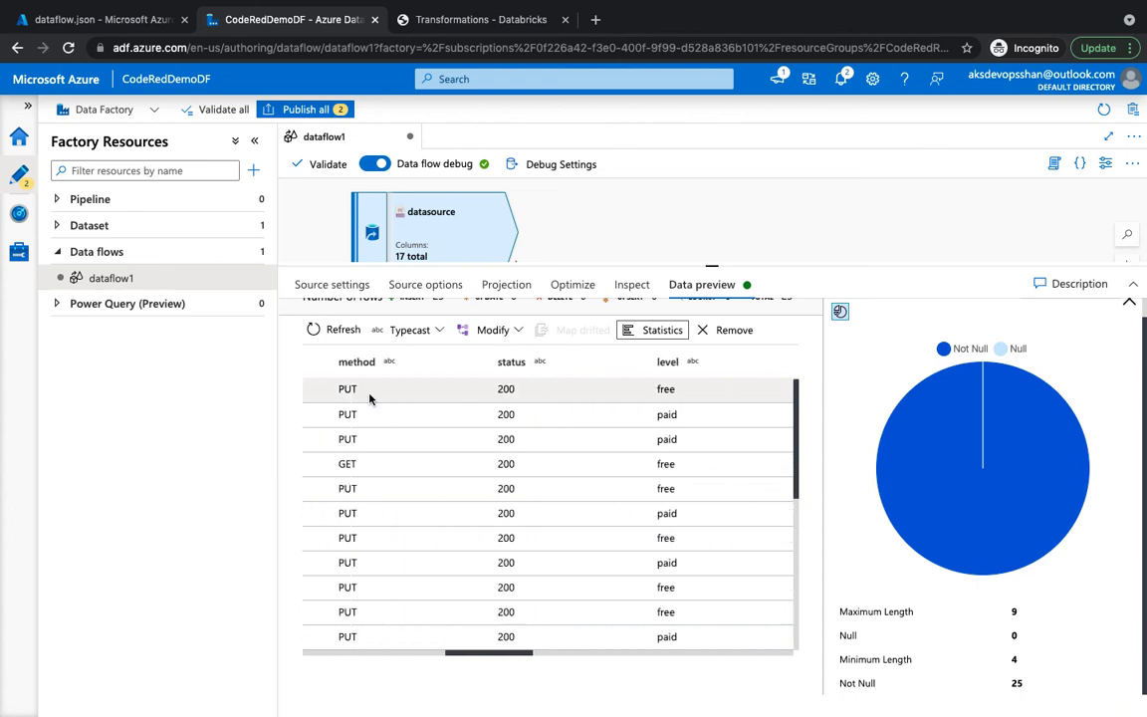
left_click(689, 364)
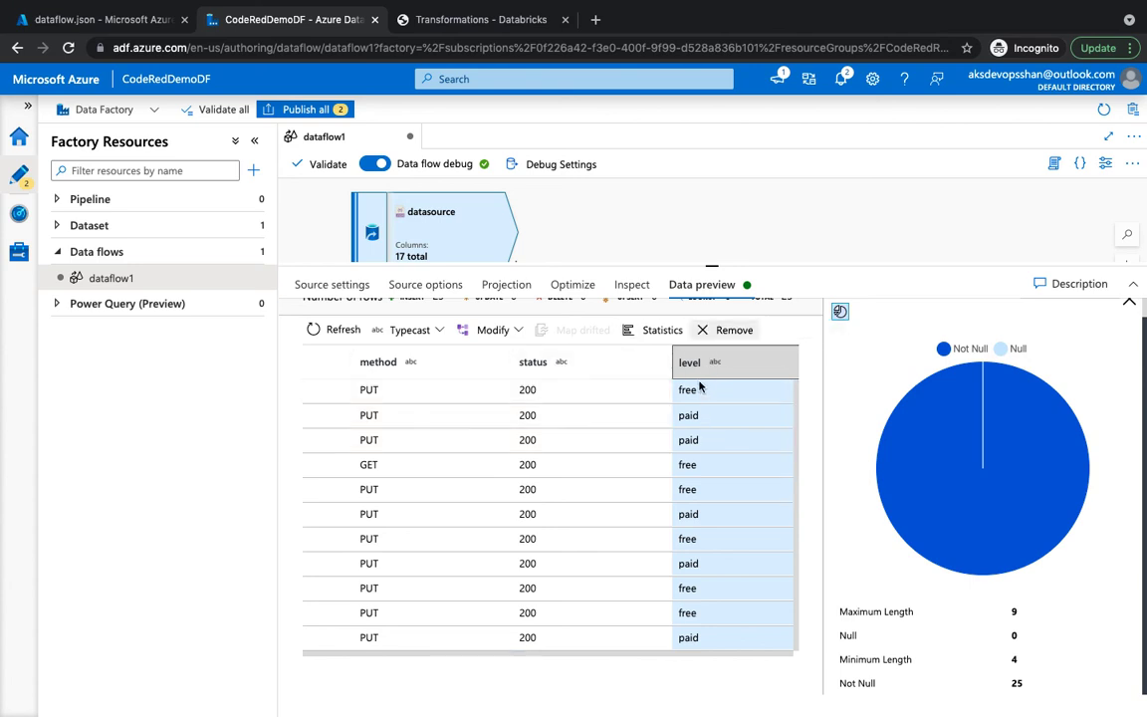
left_click(659, 329)
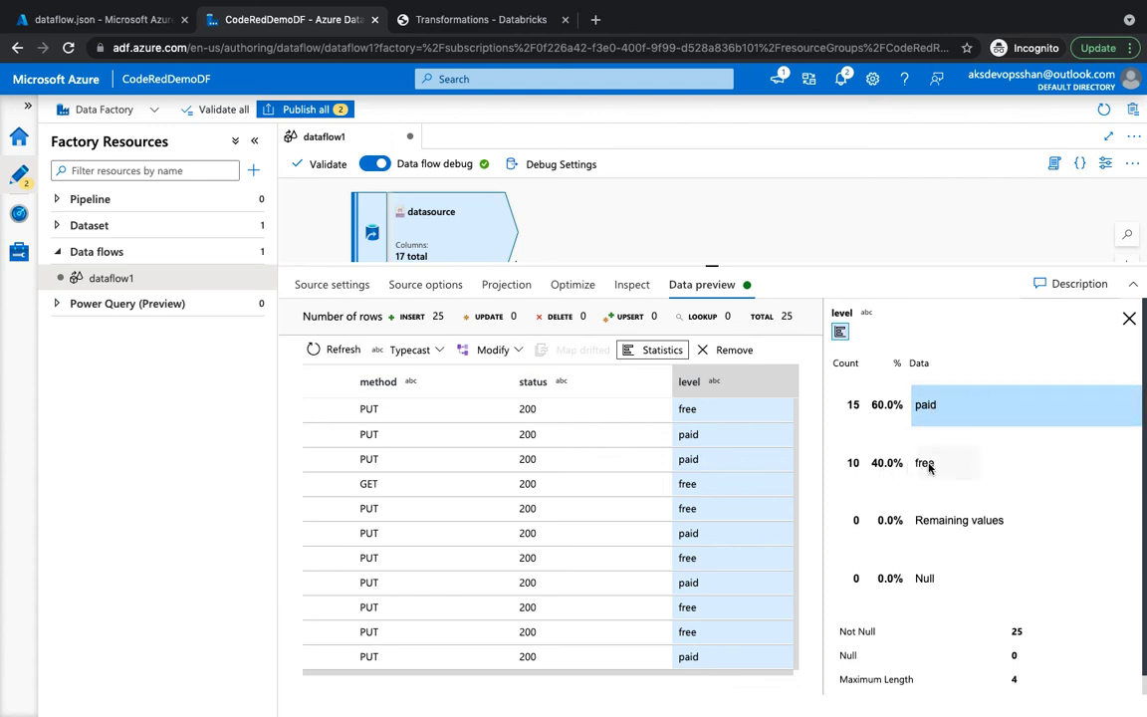
scroll(946, 528, "down", 1)
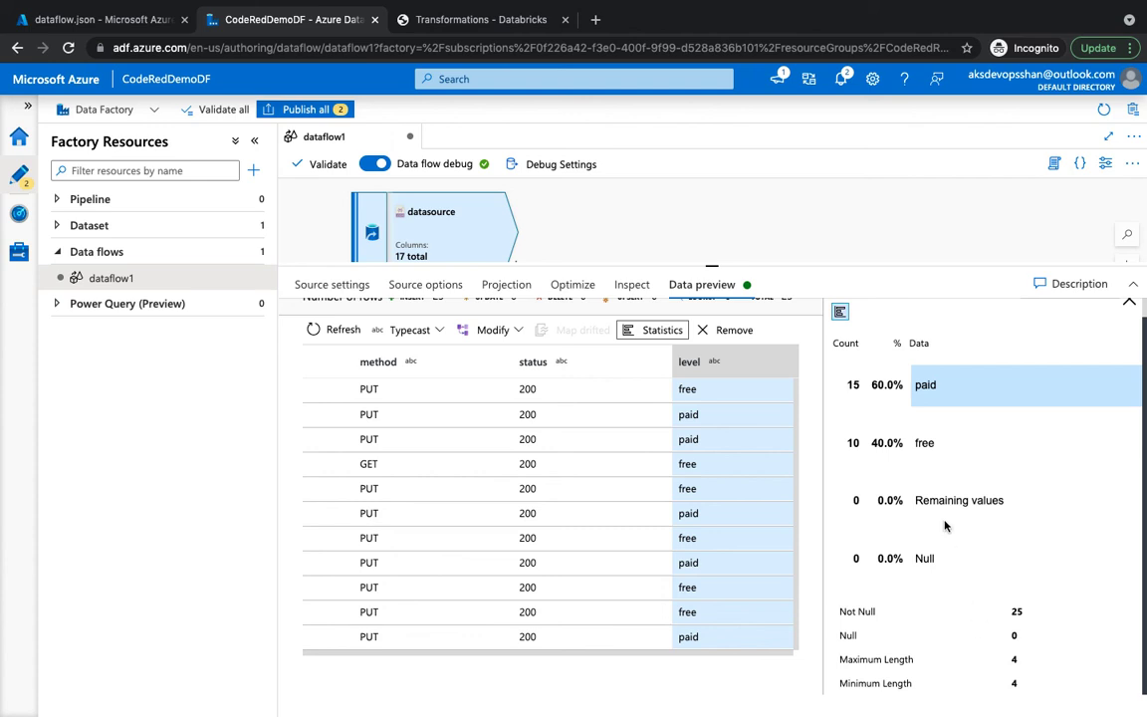
scroll(911, 558, "up", 1)
- Check the available Modify options for the level column and browse back towards the first preview columns
scroll(475, 418, "left", 3)
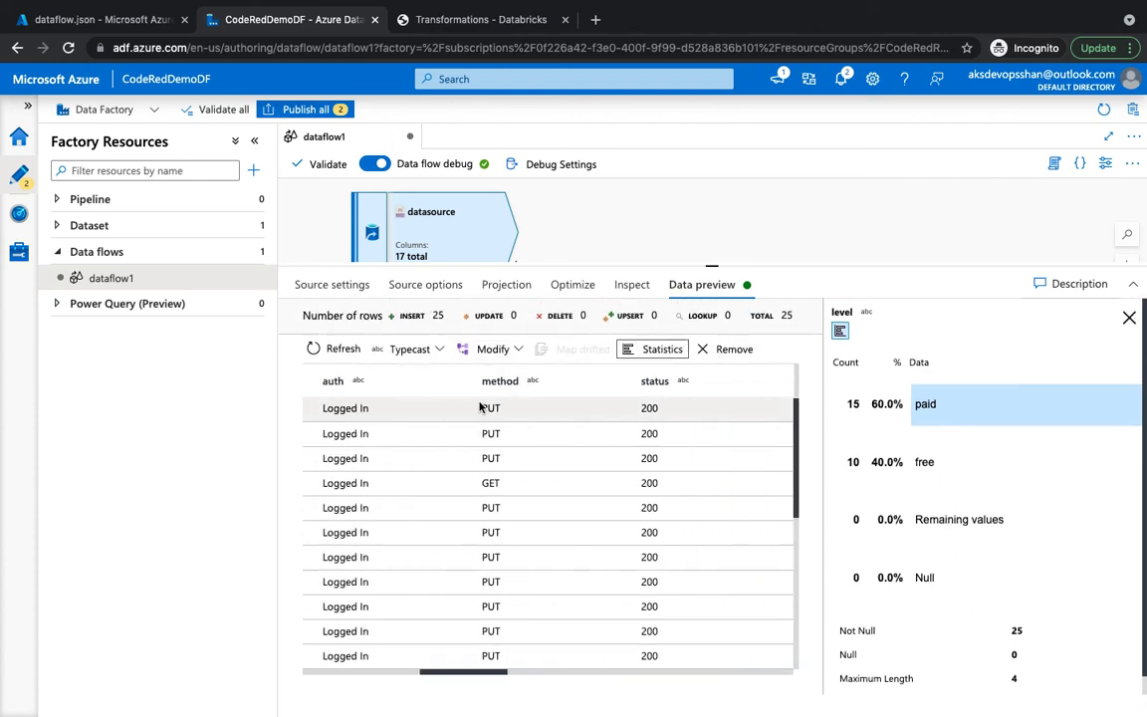
left_click(517, 350)
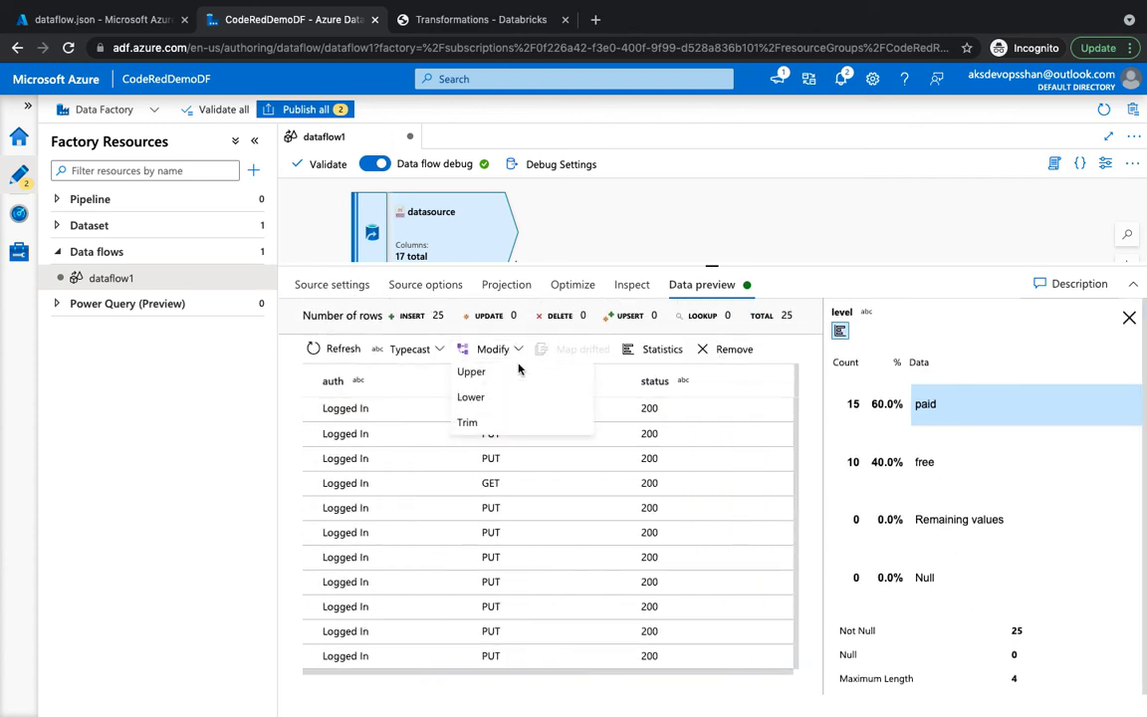
left_click(460, 473)
scroll(392, 456, "left", 6)
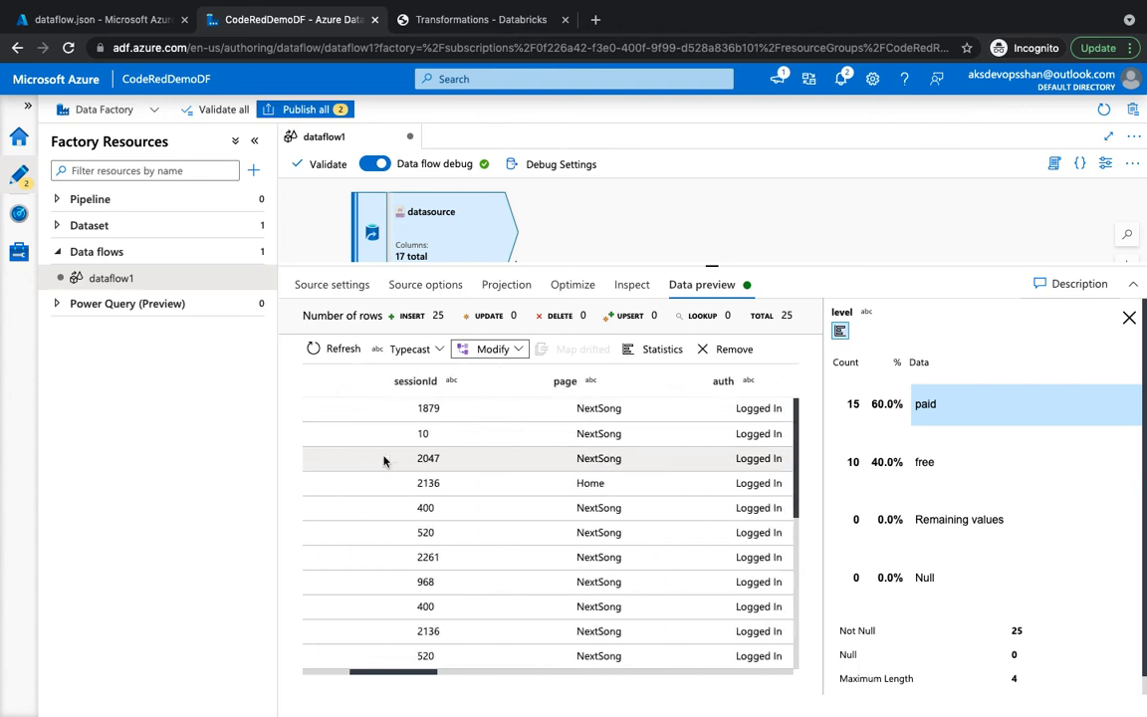
scroll(384, 456, "left", 5)
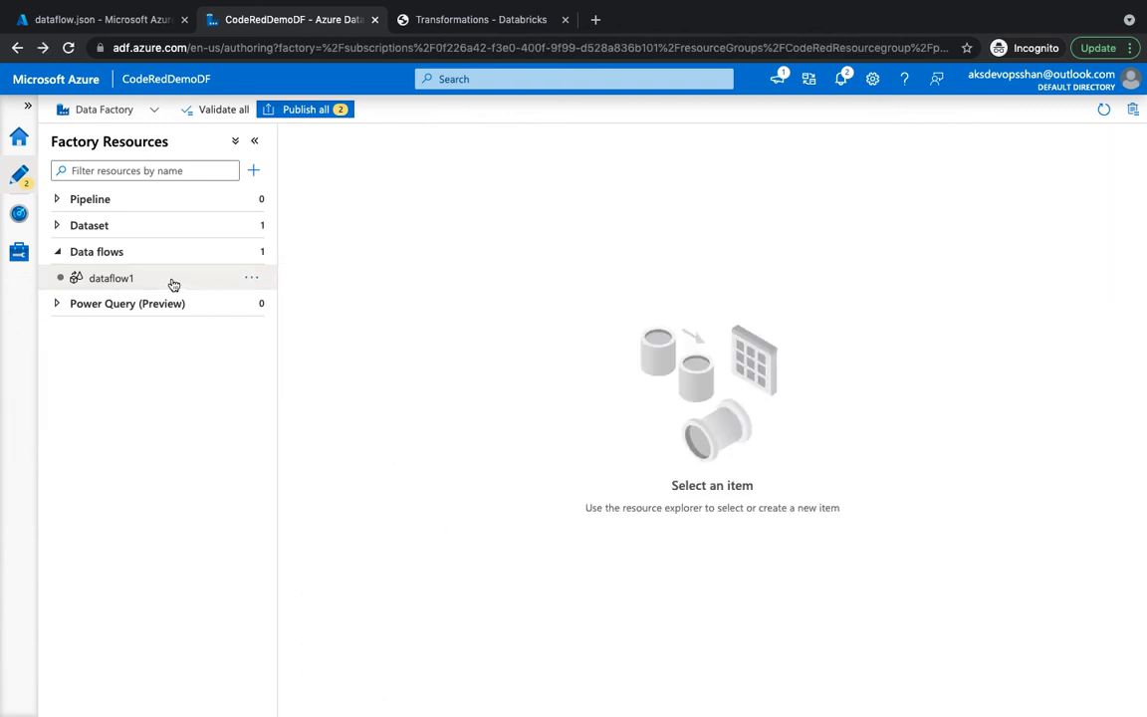
- Reopen dataflow1, select the datasource stream, and refresh its data preview in an enlarged panel
scroll(386, 324, "left", 5)
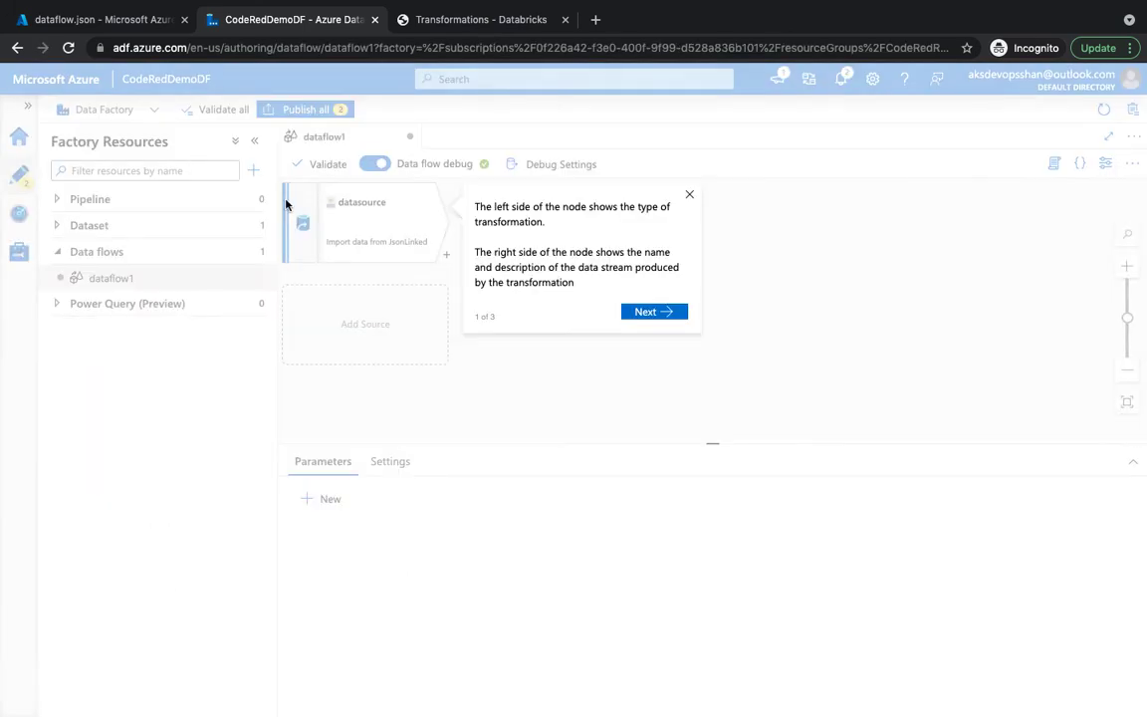
left_click(379, 241)
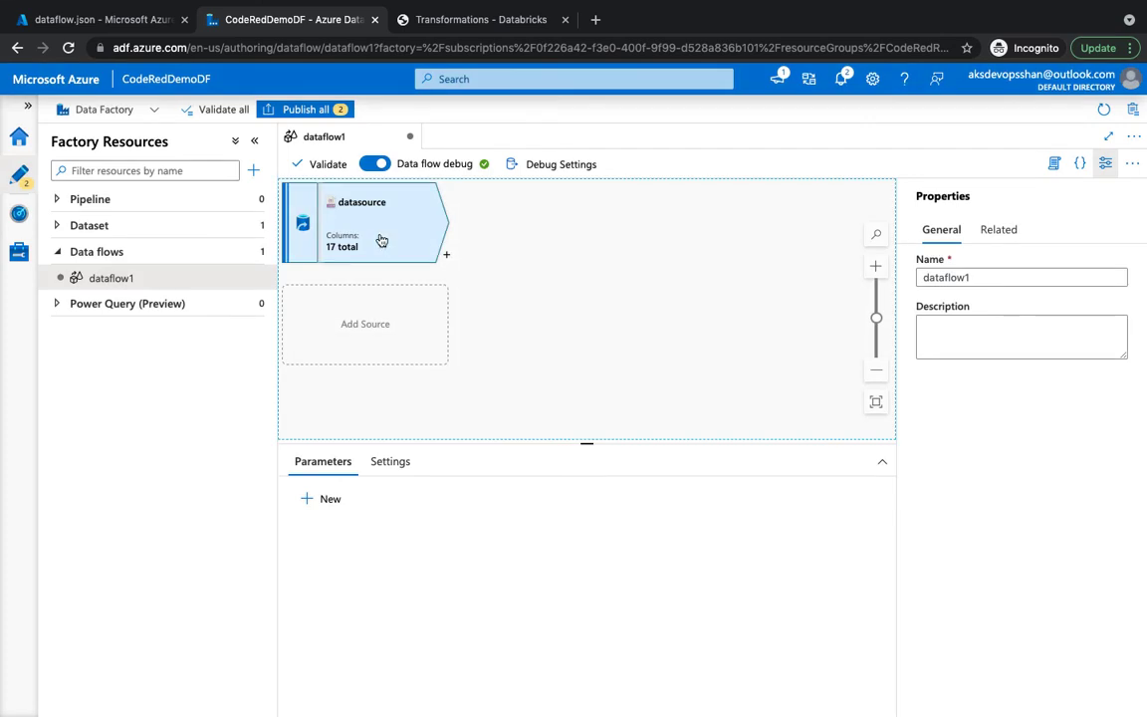
left_click(701, 462)
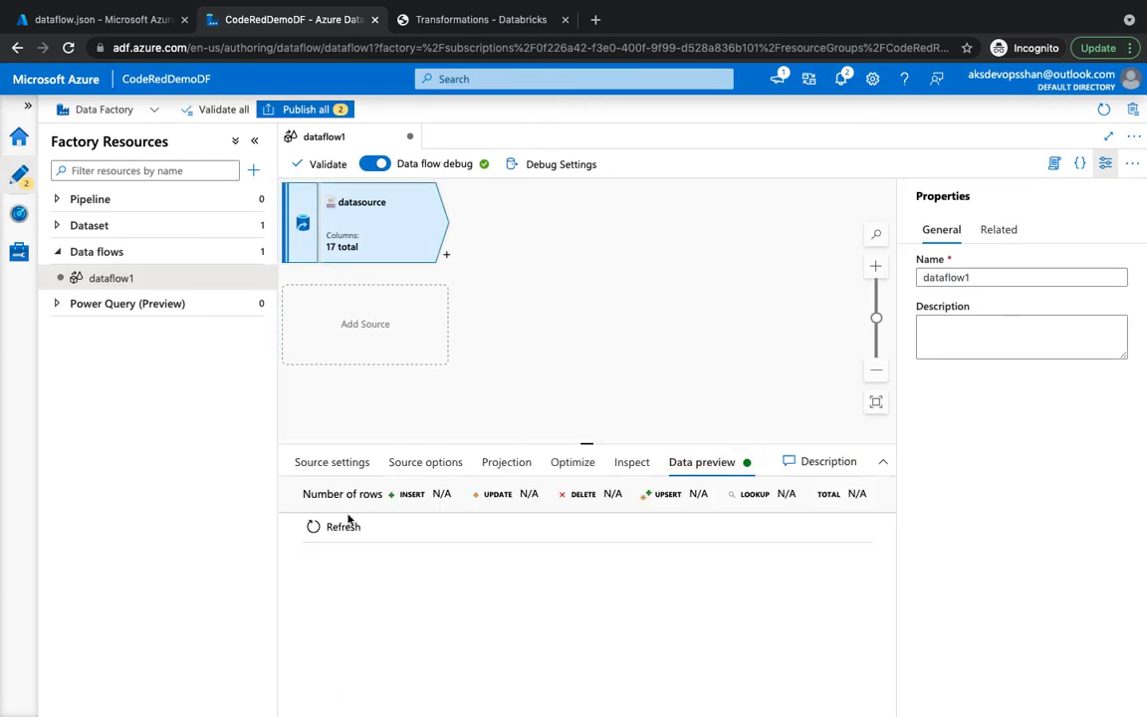
left_click(315, 526)
left_click_drag(587, 441, 594, 337)
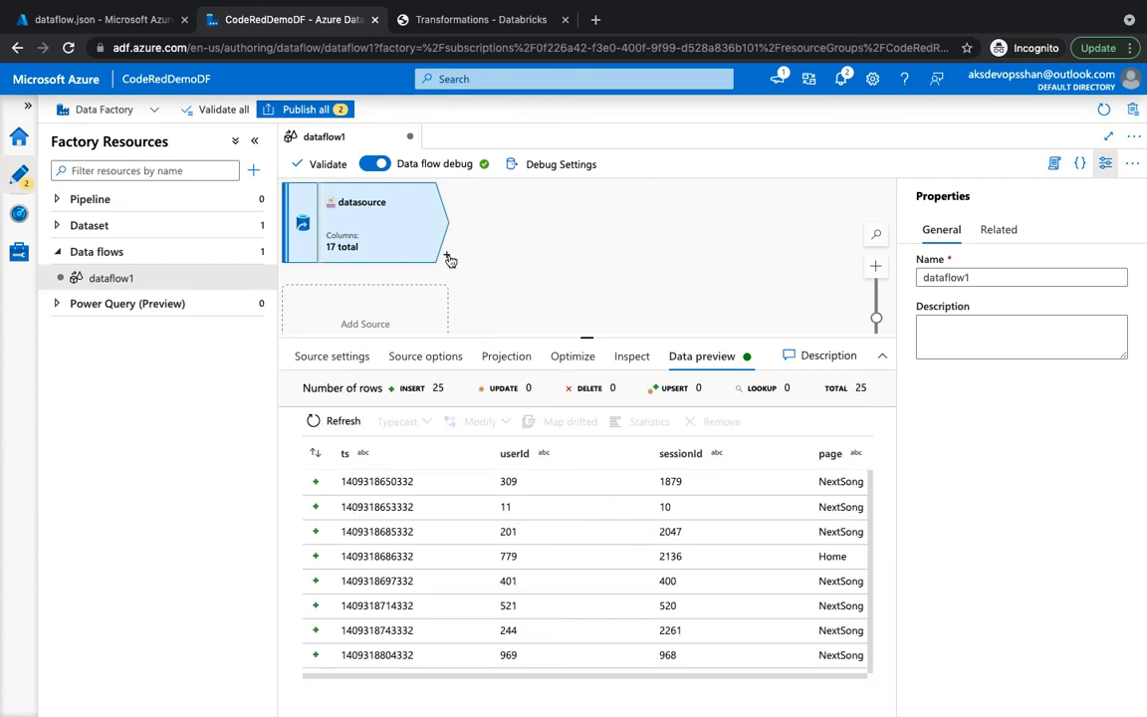
- View the statistics of the userId column in the datasource preview, then close them
left_click(515, 463)
left_click(657, 425)
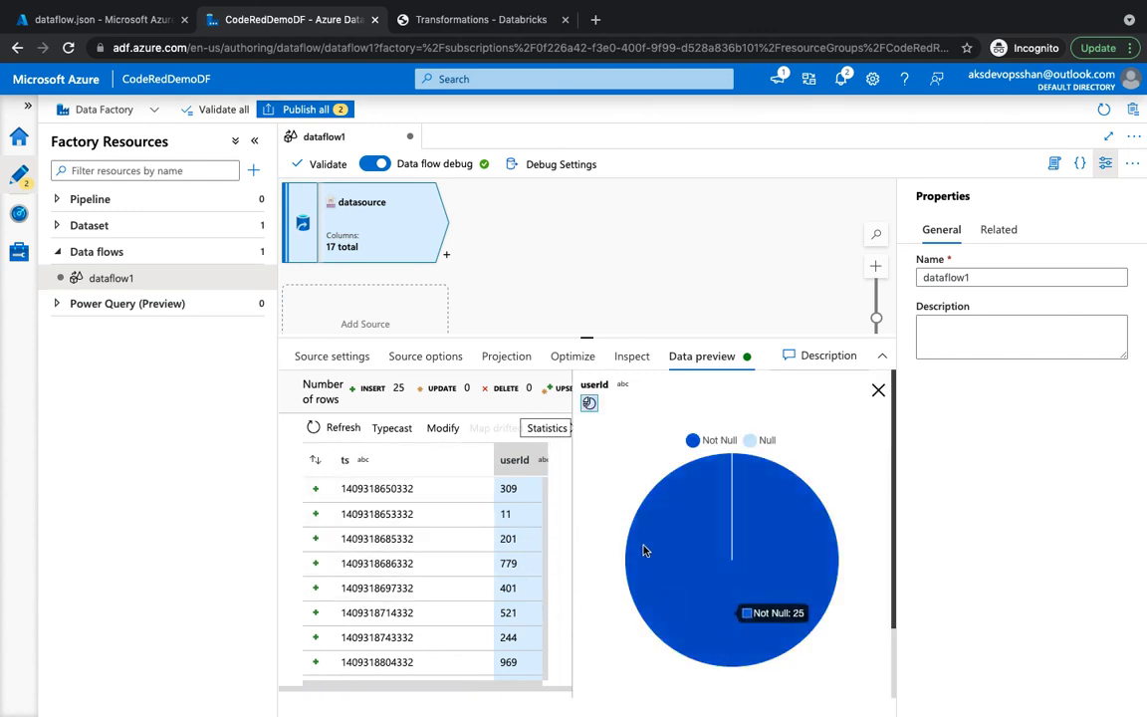
left_click(877, 391)
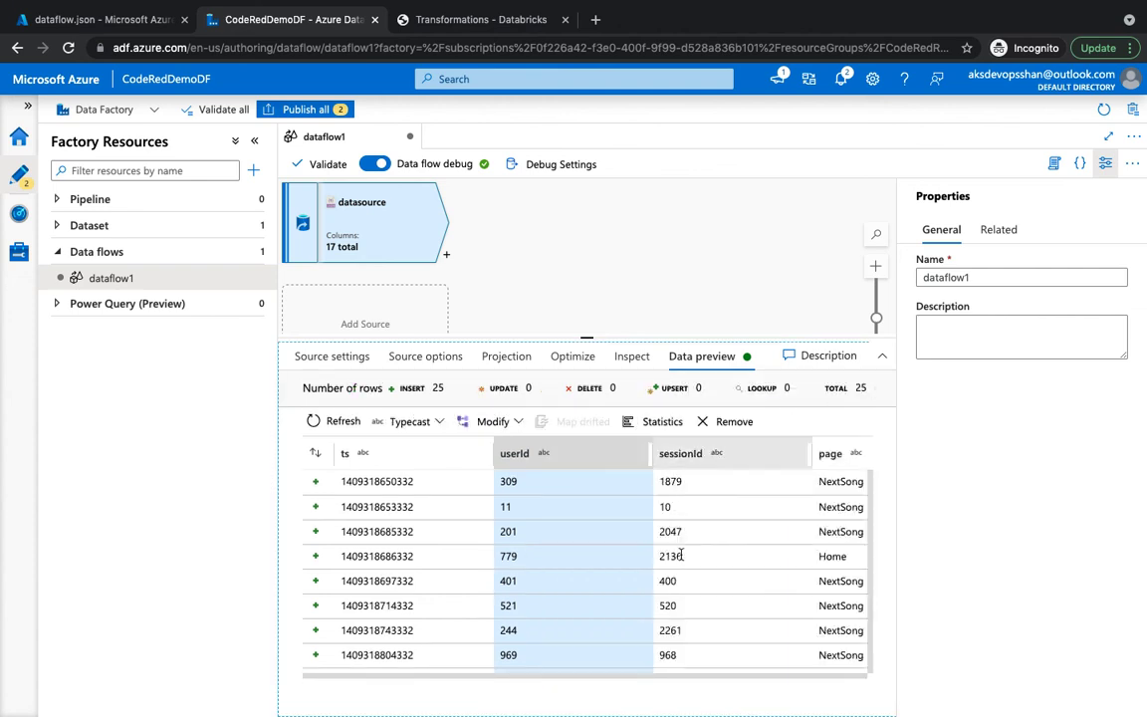